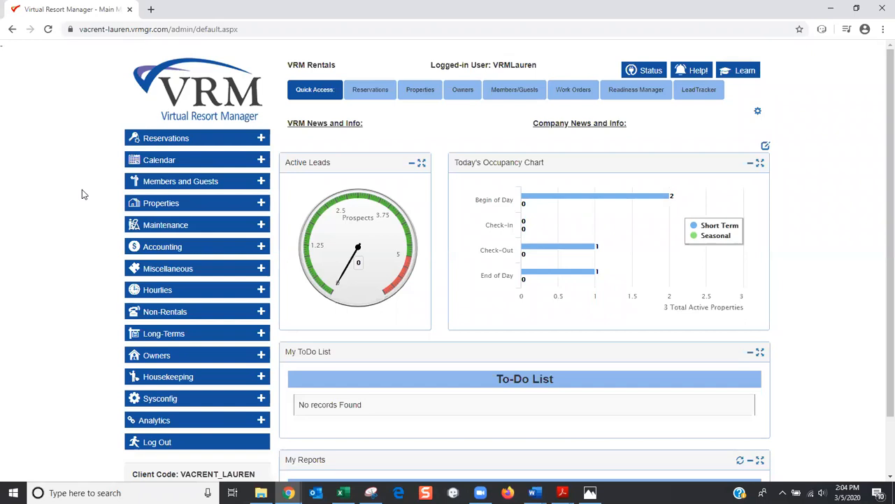
# Expand Sysconfig in the left menu to list its Financial through DocTracker areas
pyautogui.scroll(-1, 81, 201)
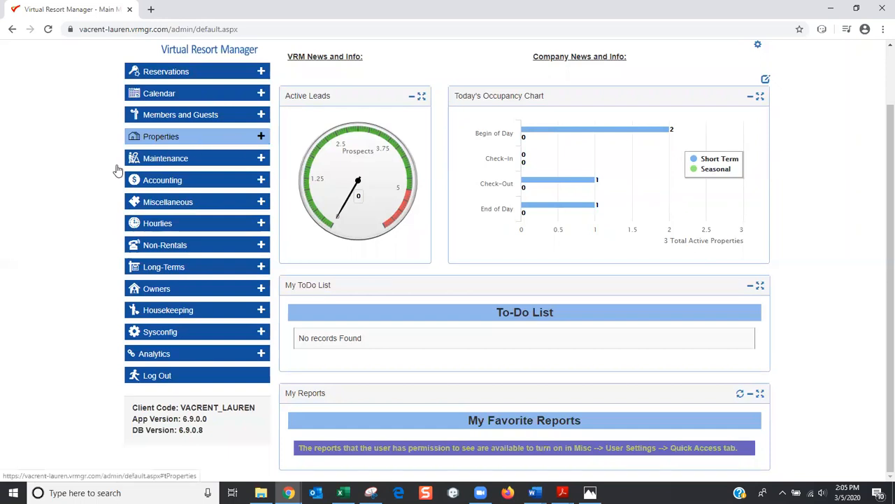
pyautogui.scroll(1, 3, 229)
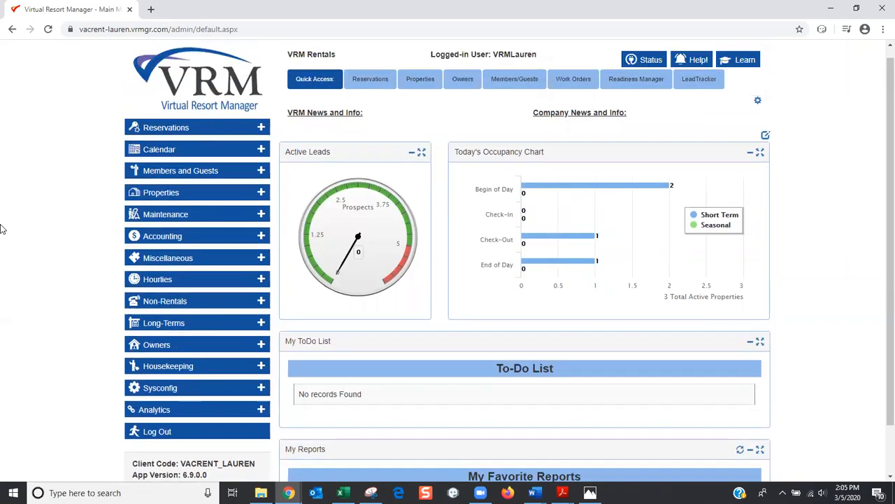
pyautogui.scroll(-1, 2, 229)
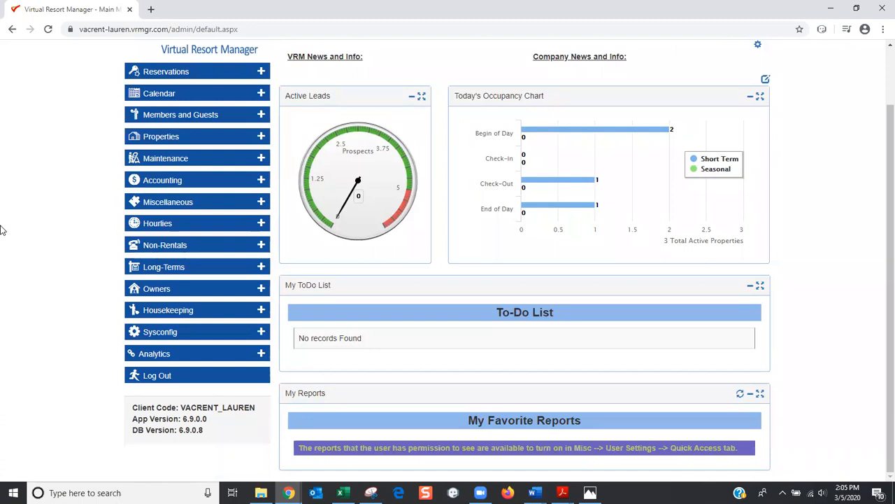
pyautogui.click(177, 338)
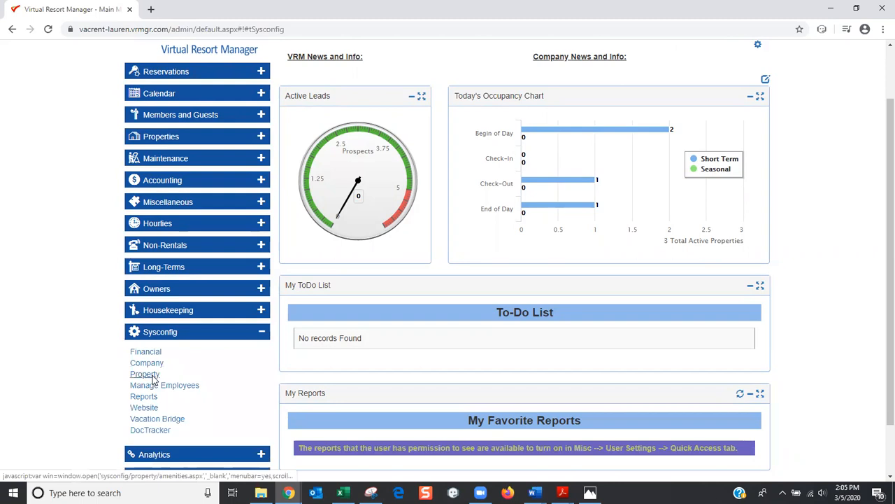
# Show Property configuration's Readiness Tasks page with its five existing tasks
pyautogui.click(148, 375)
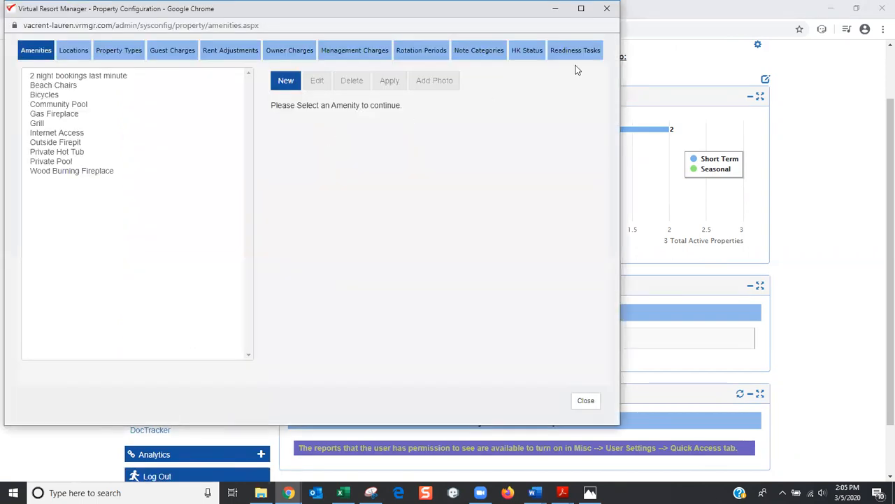
pyautogui.click(578, 56)
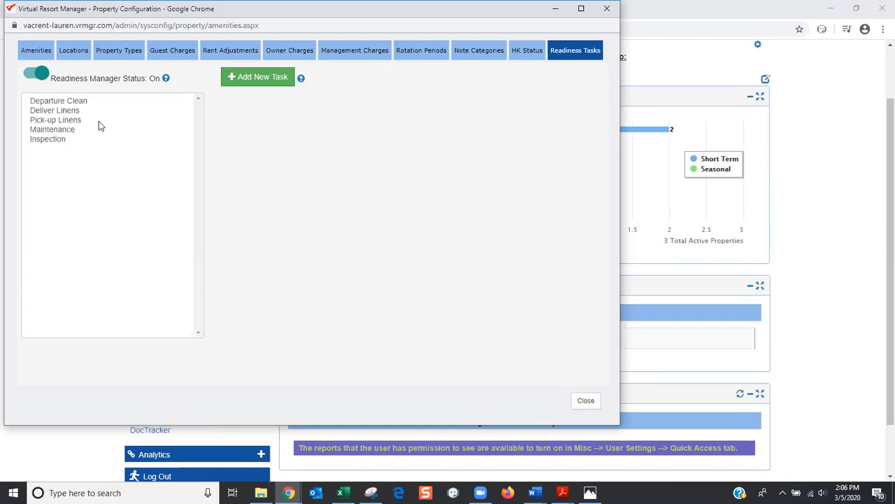
# Add a new readiness task and look over its blank form, with Days Before at 0
pyautogui.click(263, 83)
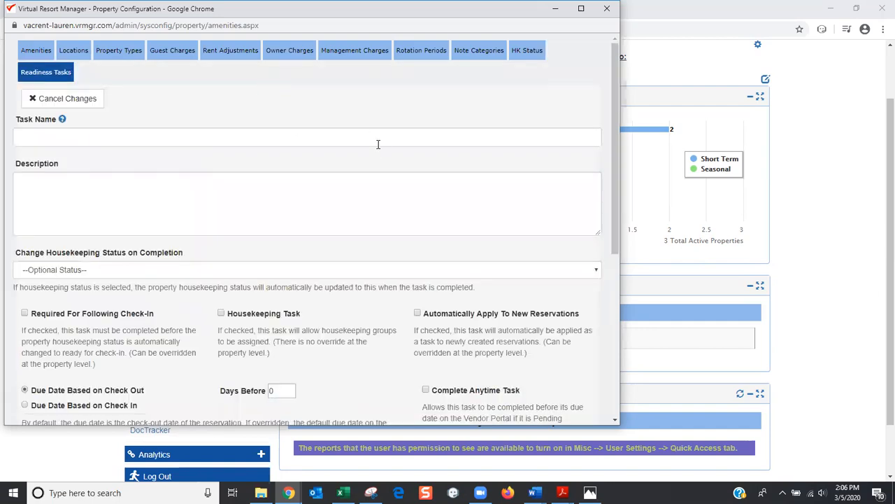
pyautogui.scroll(-2, 377, 146)
pyautogui.scroll(-1, 378, 151)
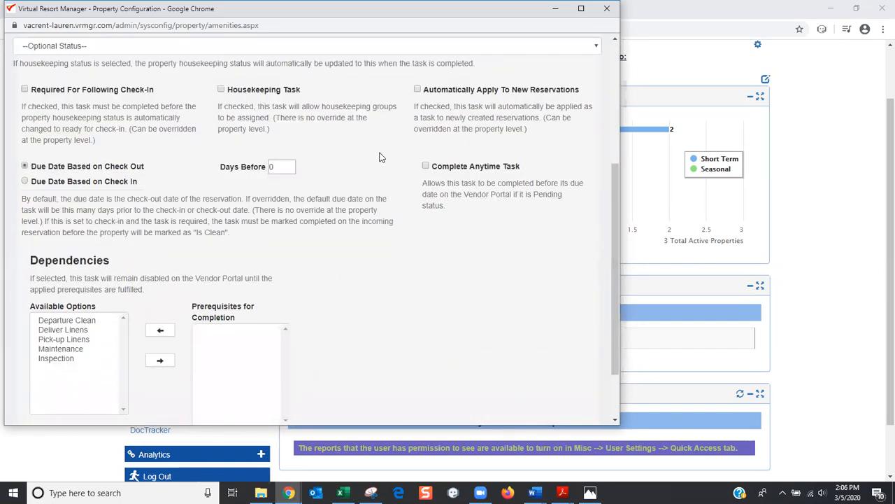
pyautogui.scroll(3, 380, 156)
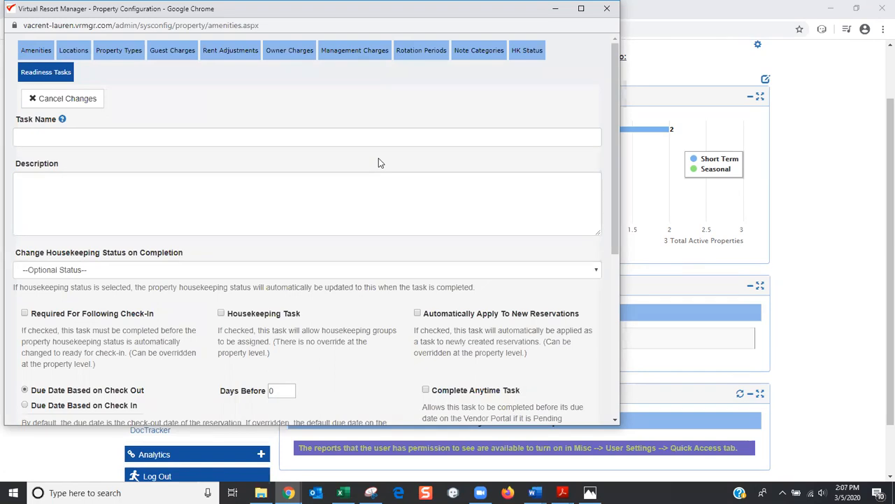
pyautogui.scroll(-3, 379, 161)
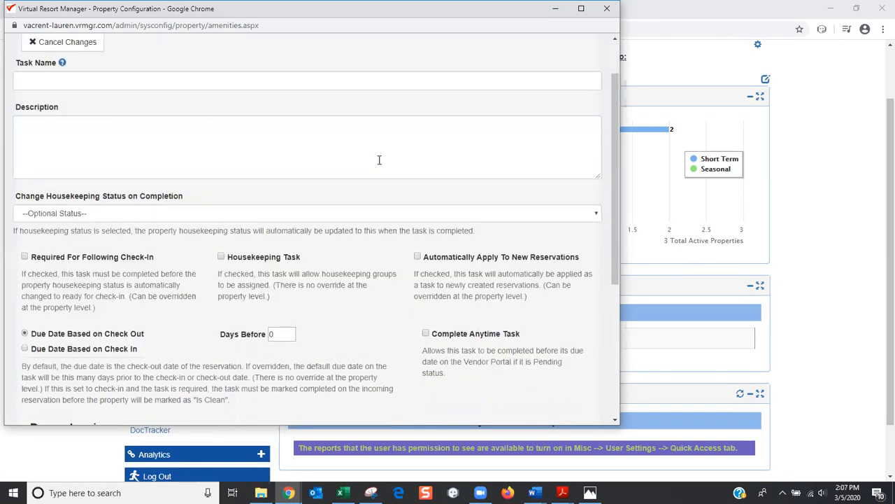
pyautogui.scroll(-1, 380, 165)
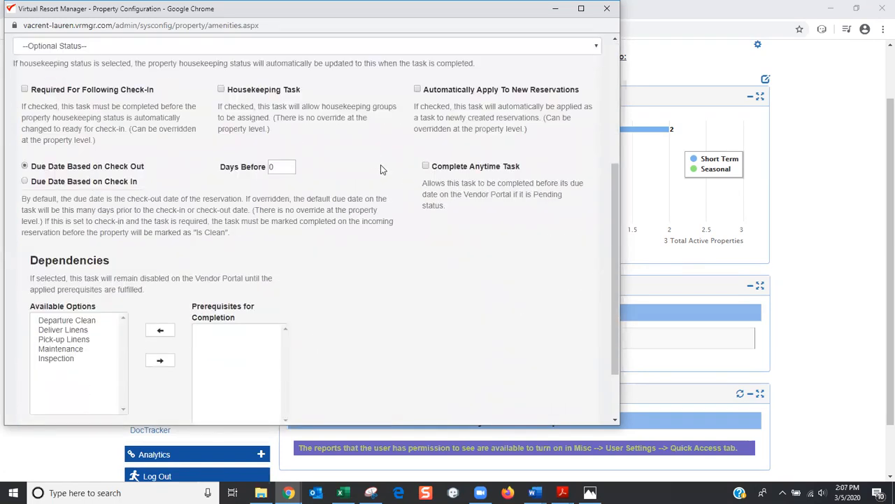
pyautogui.scroll(3, 380, 165)
pyautogui.scroll(1, 380, 171)
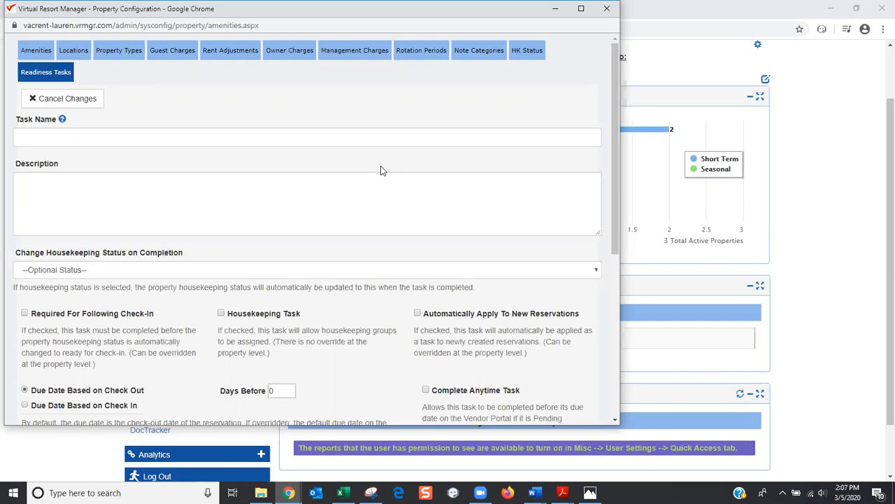
pyautogui.scroll(-1, 327, 143)
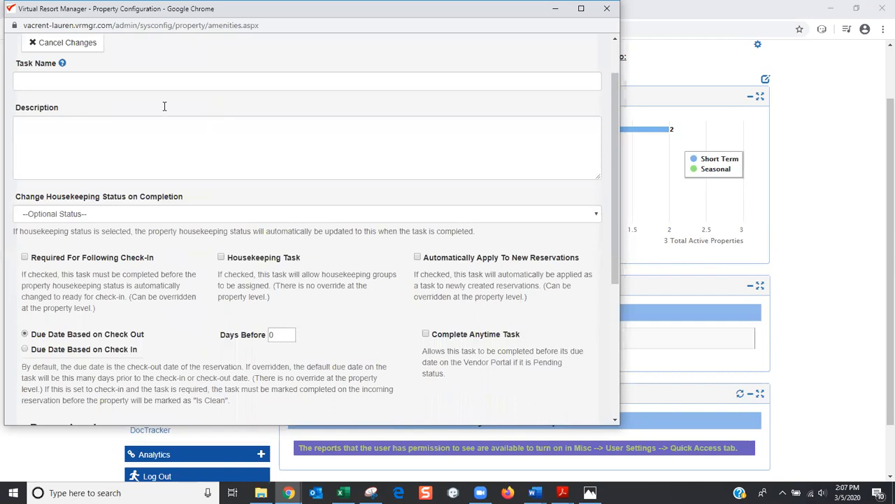
# Enter 'Inspection' as the task name and move to the Description field
pyautogui.click(81, 81)
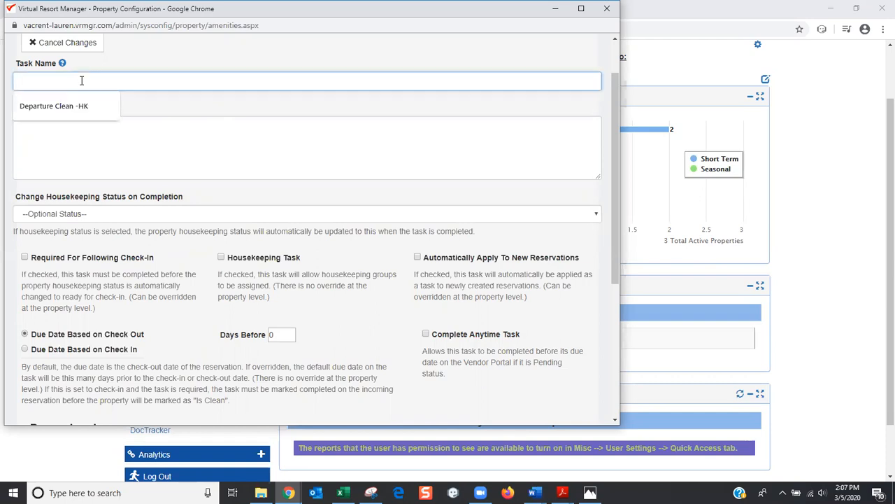
pyautogui.write('Ins')
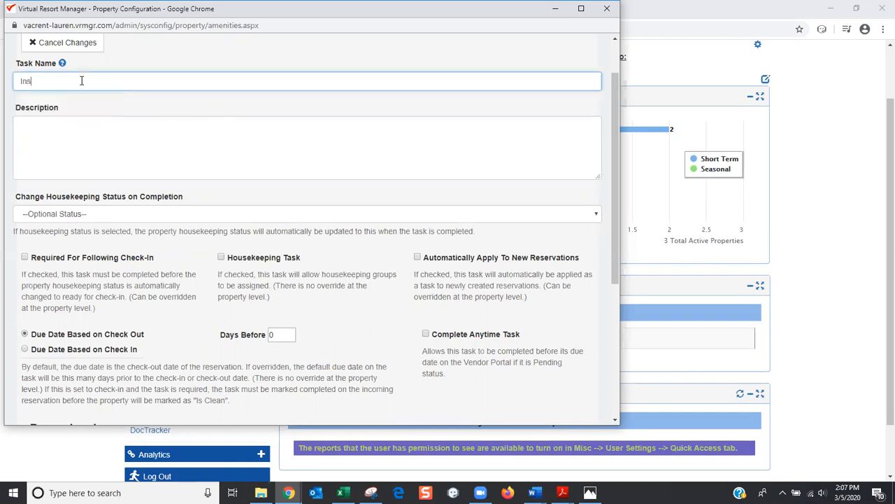
pyautogui.write('pection')
pyautogui.click(46, 132)
pyautogui.write('Inspection')
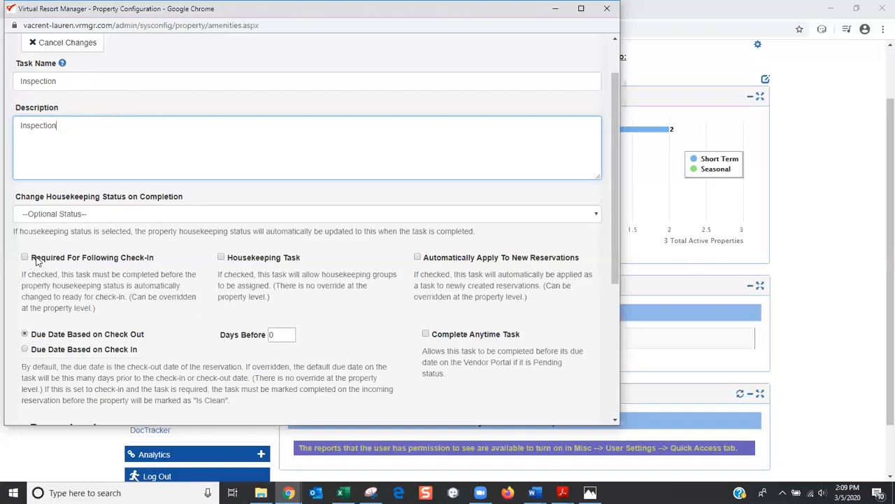
# Tick Required For Following Check-In and show the housekeeping status on completion choices
pyautogui.click(28, 262)
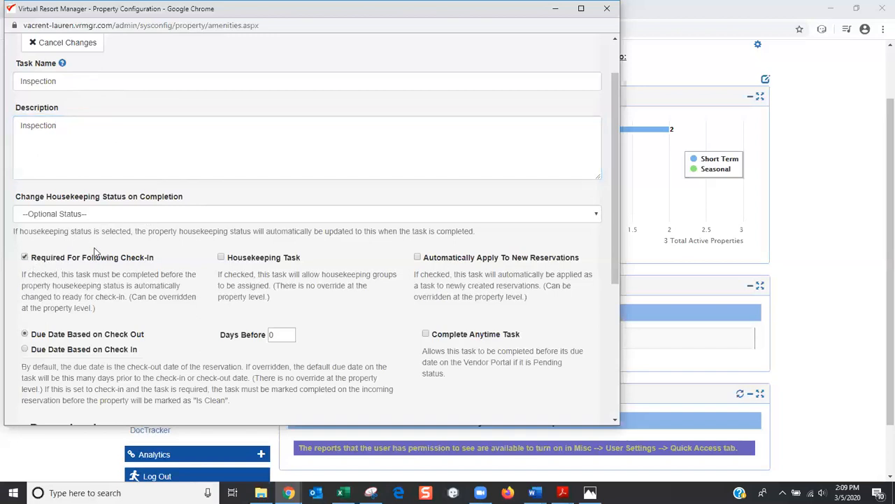
pyautogui.click(117, 214)
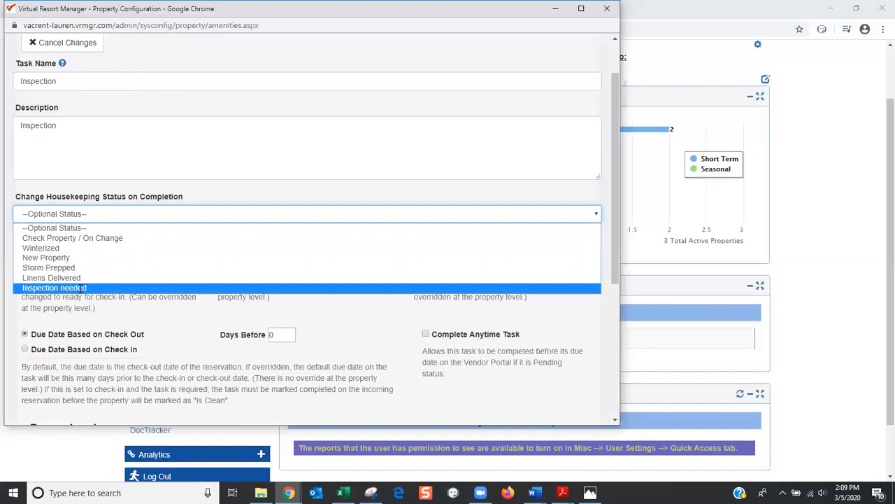
# Set the completion status to Inspection needed, then reset it to no status
pyautogui.click(80, 288)
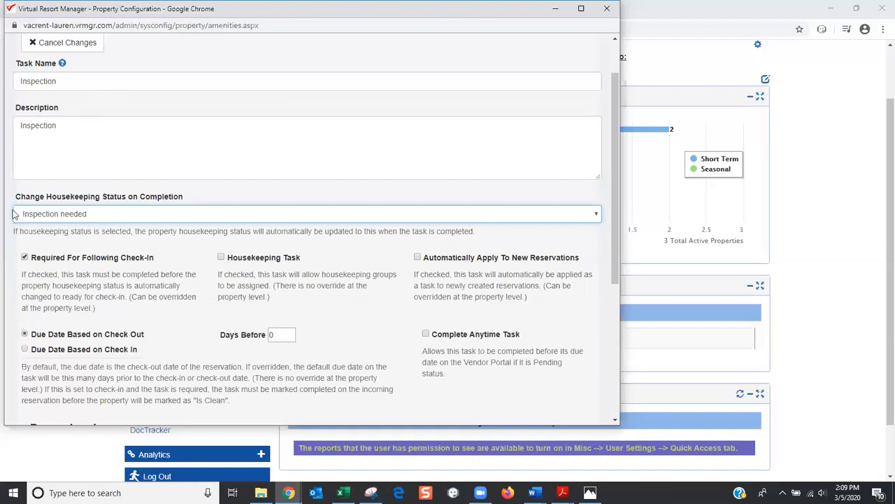
pyautogui.click(91, 216)
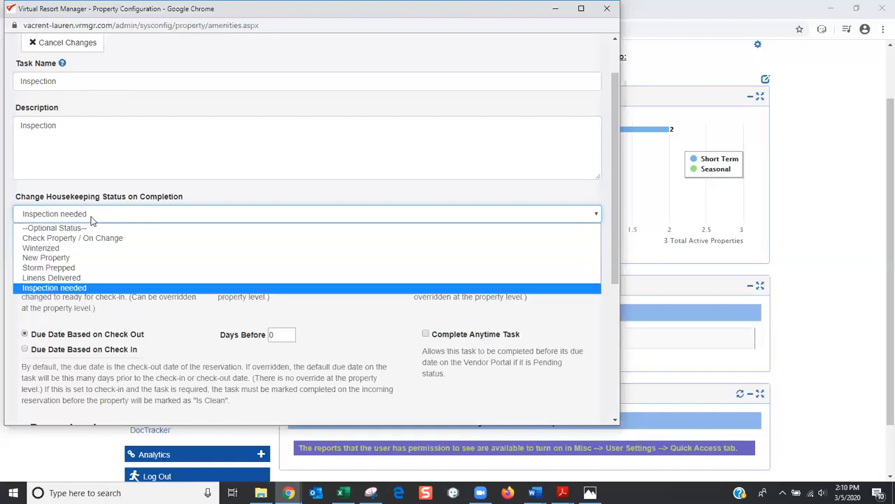
pyautogui.click(98, 228)
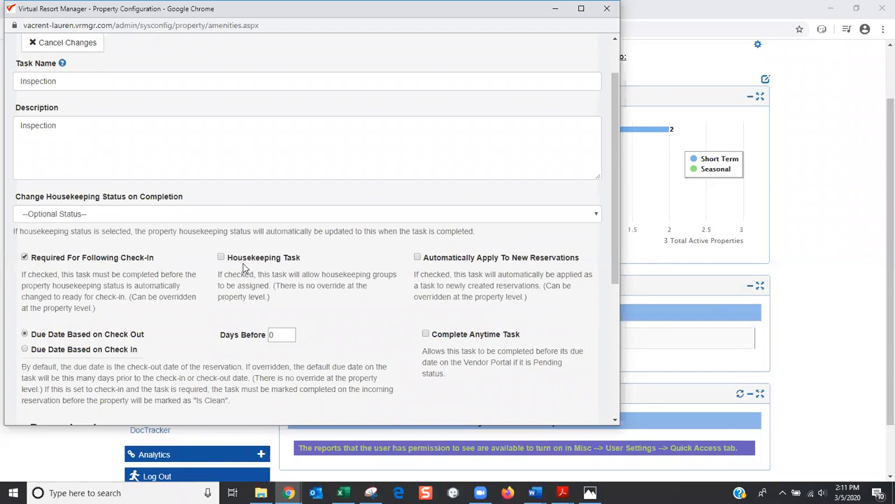
# Enable Housekeeping Task and Automatically Apply To New Reservations for Inspection
pyautogui.click(221, 258)
pyautogui.click(418, 258)
pyautogui.scroll(-1, 363, 306)
pyautogui.scroll(-1, 362, 306)
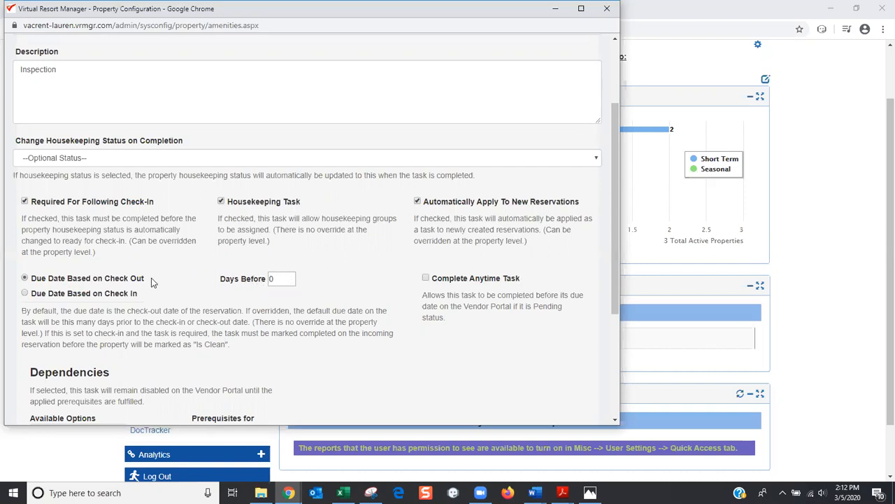
pyautogui.scroll(1, 151, 280)
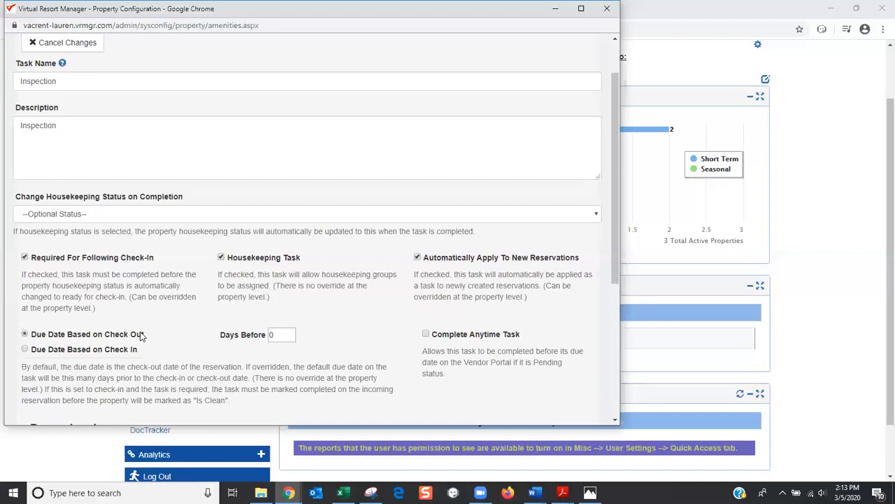
# Change Days Before to 2 and back to 0, then base the due date on check-in
pyautogui.doubleClick(272, 334)
pyautogui.write('2')
pyautogui.click(355, 336)
pyautogui.doubleClick(275, 335)
pyautogui.write('0')
pyautogui.click(183, 348)
pyautogui.click(24, 349)
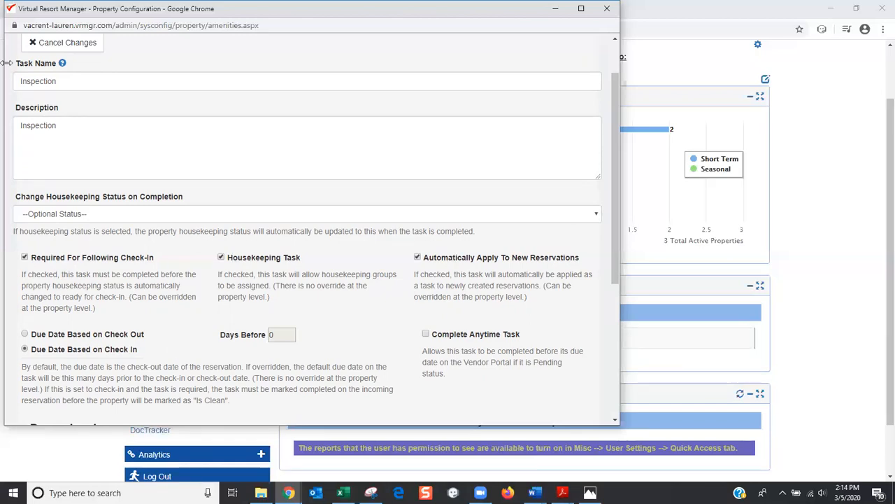
# Switch the Inspection task's due date back to Check Out
pyautogui.click(25, 334)
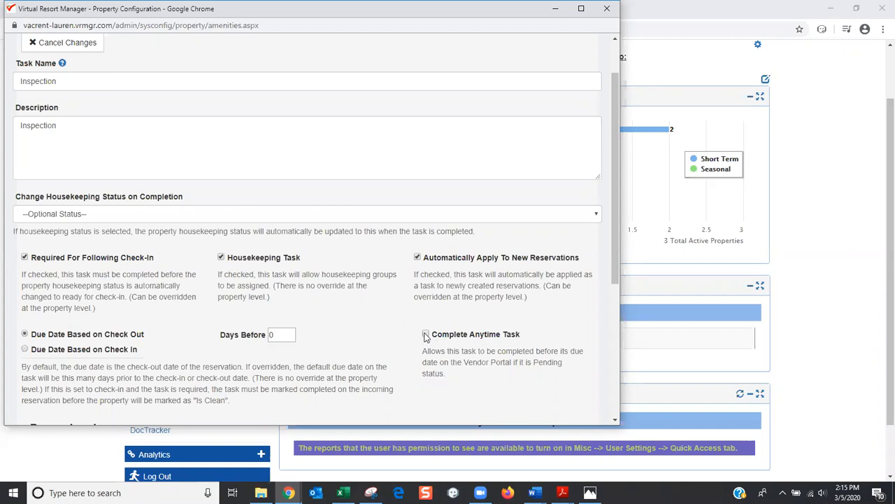
pyautogui.click(426, 334)
pyautogui.scroll(-5, 394, 342)
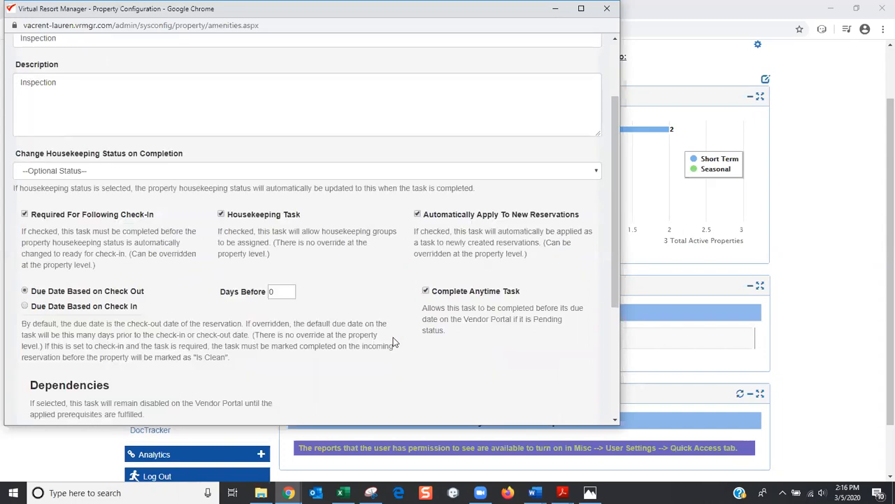
pyautogui.scroll(-1, 381, 325)
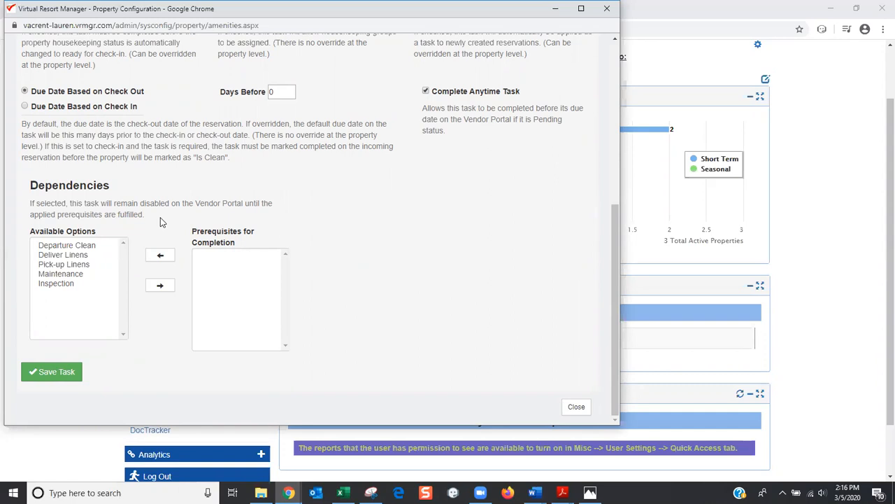
pyautogui.scroll(3, 160, 222)
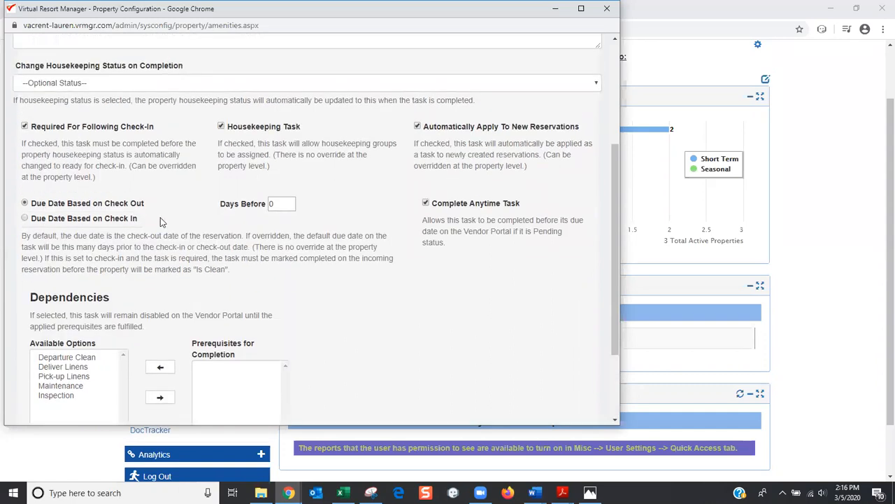
pyautogui.scroll(3, 151, 196)
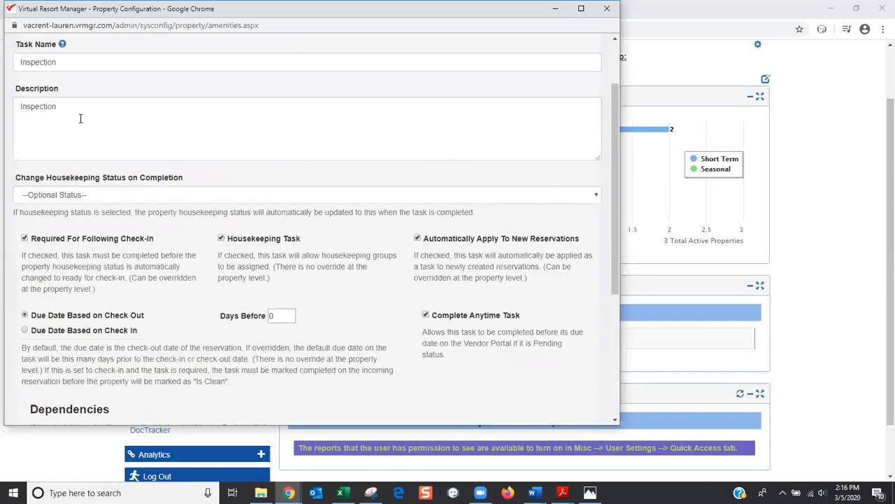
pyautogui.scroll(-2, 81, 126)
pyautogui.scroll(-3, 81, 133)
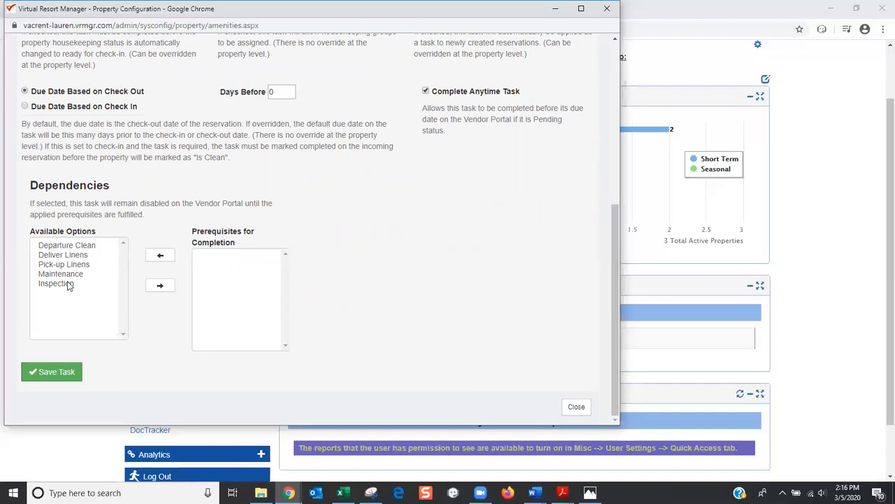
# Move Departure Clean from Available Options into Prerequisites for Completion
pyautogui.click(89, 250)
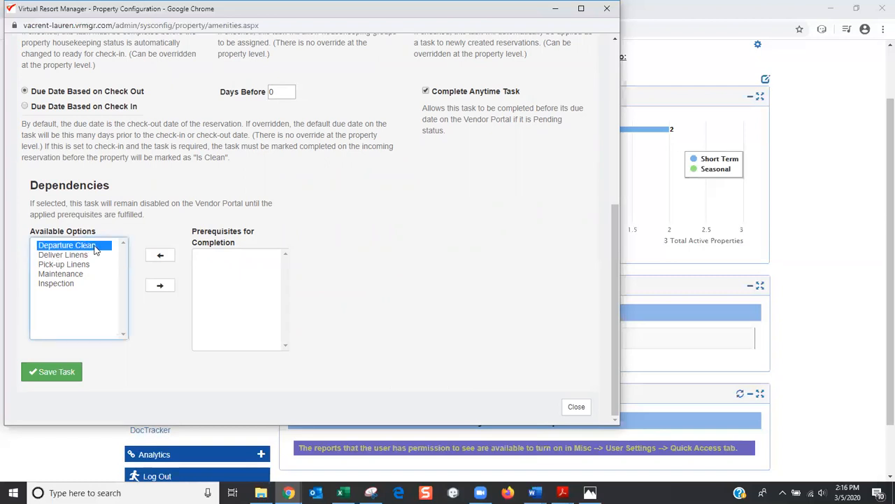
pyautogui.click(159, 286)
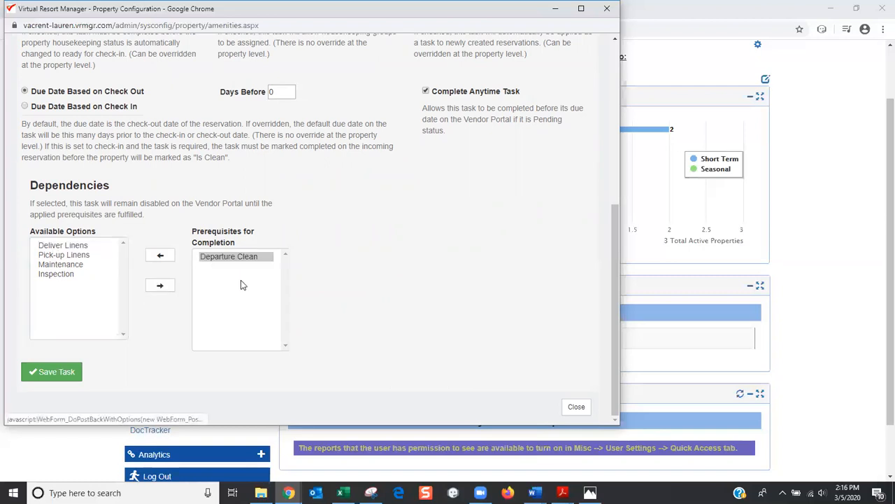
pyautogui.scroll(5, 322, 283)
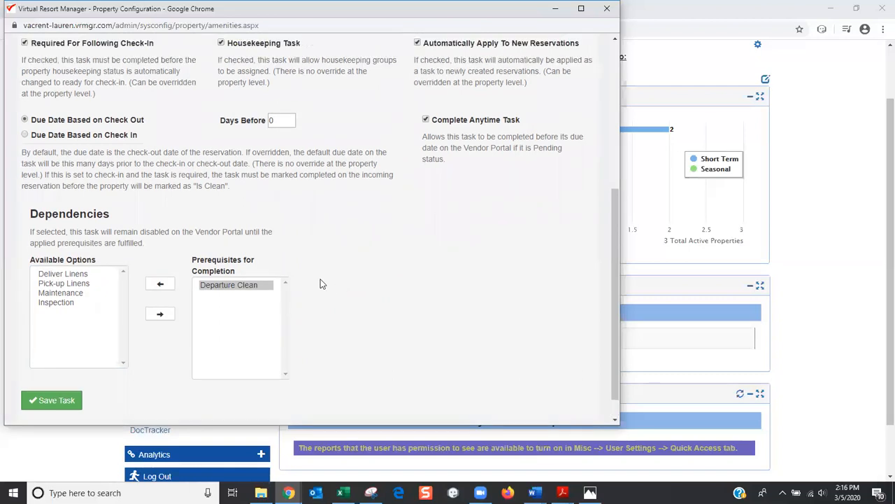
pyautogui.scroll(-5, 179, 138)
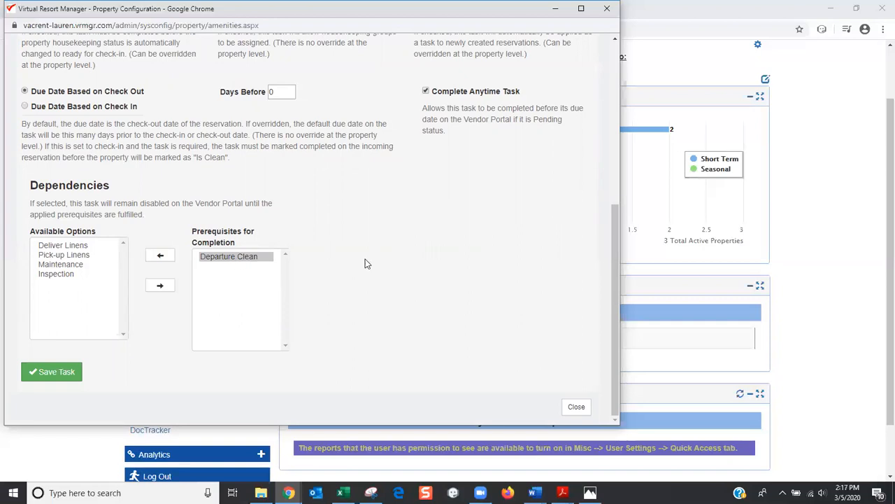
pyautogui.scroll(2, 356, 270)
pyautogui.scroll(1, 348, 276)
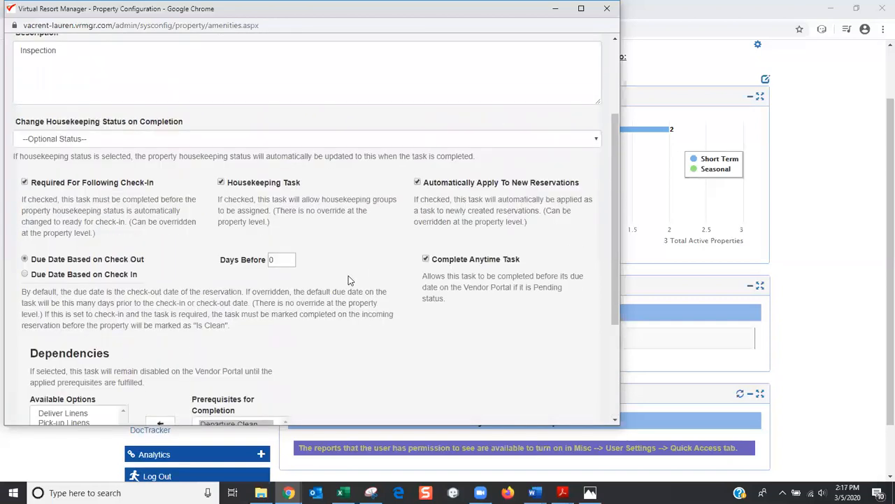
pyautogui.scroll(1, 320, 231)
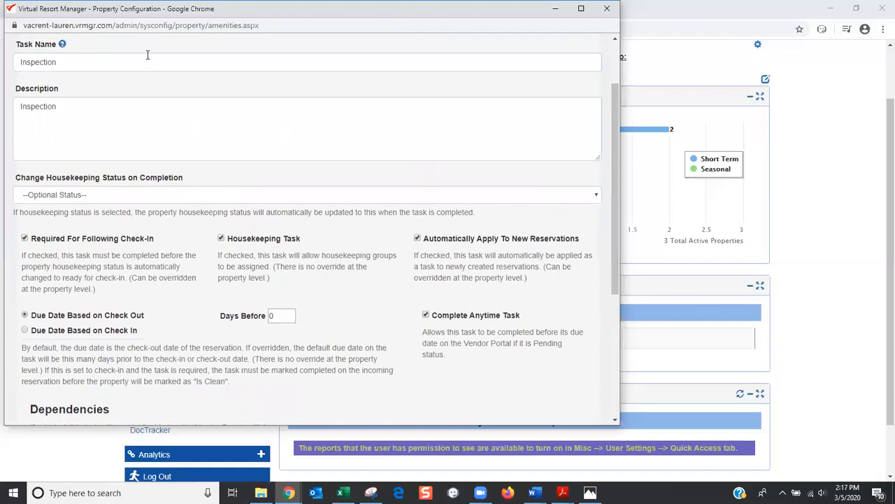
pyautogui.scroll(-3, 231, 318)
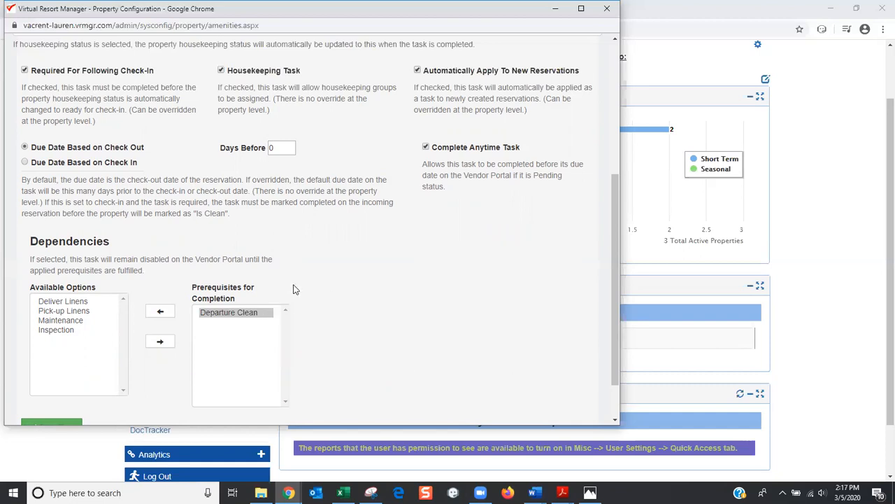
pyautogui.scroll(2, 294, 287)
pyautogui.scroll(1, 294, 287)
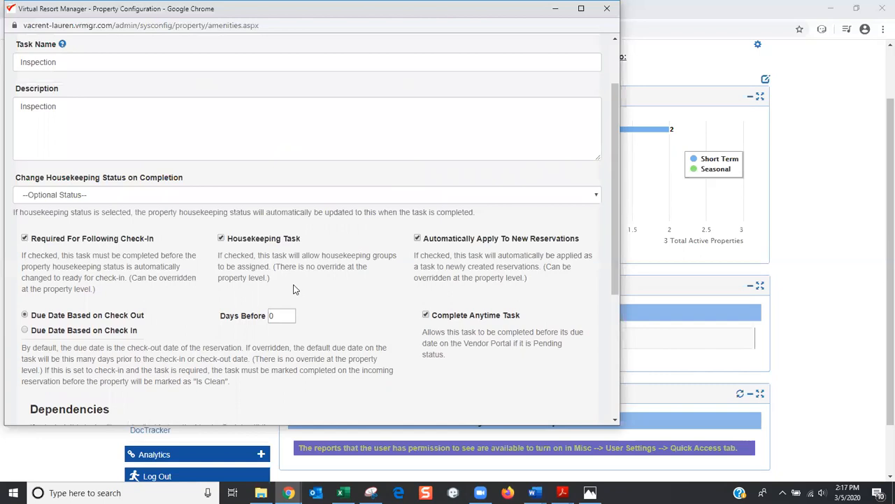
pyautogui.scroll(-2, 287, 276)
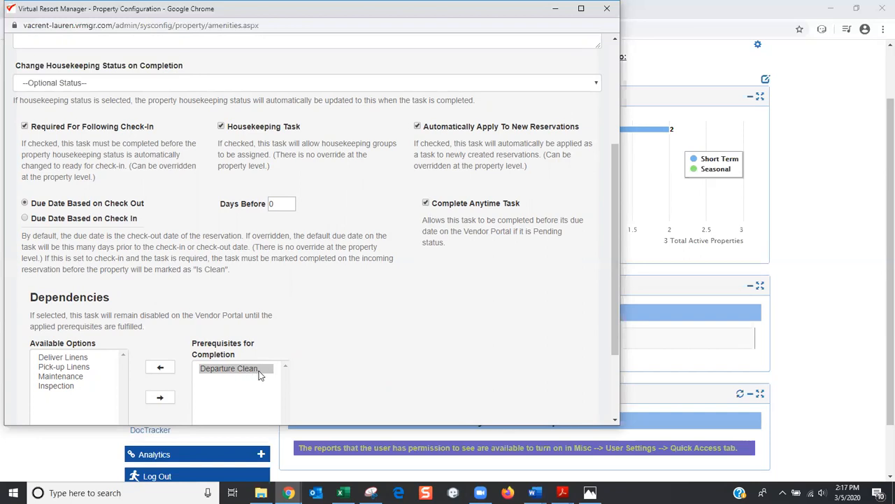
pyautogui.scroll(3, 261, 364)
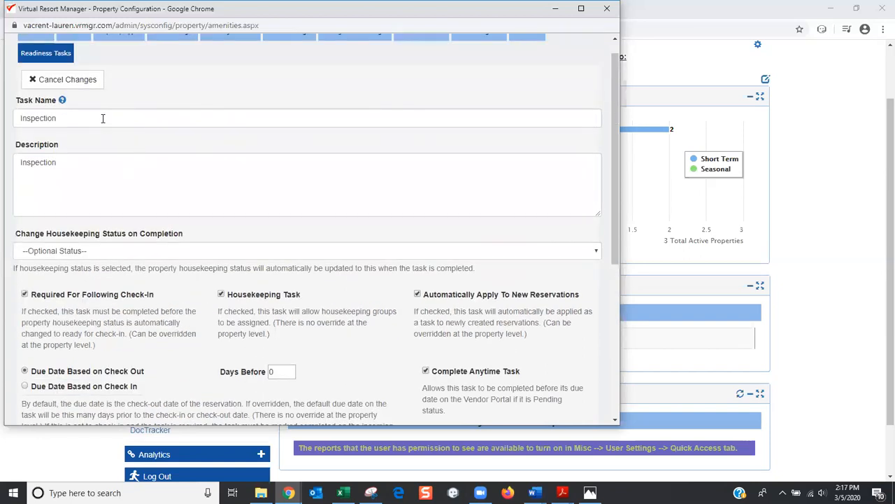
pyautogui.scroll(-4, 114, 149)
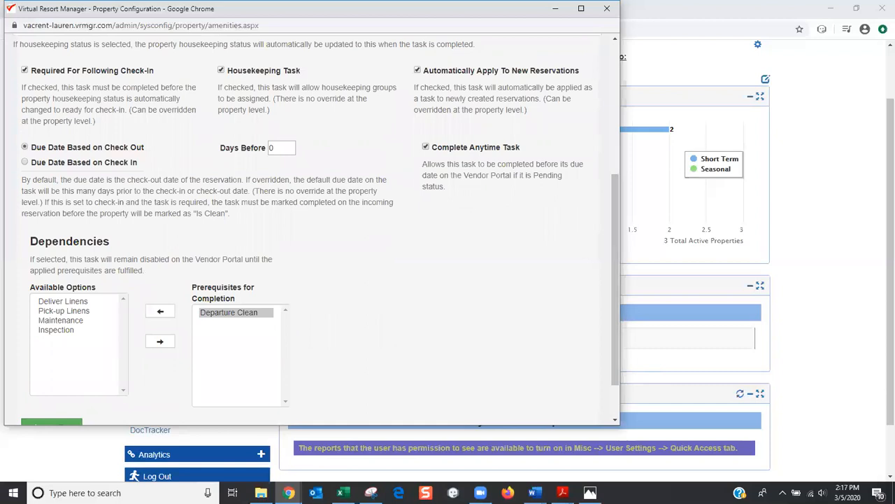
pyautogui.scroll(-1, 371, 305)
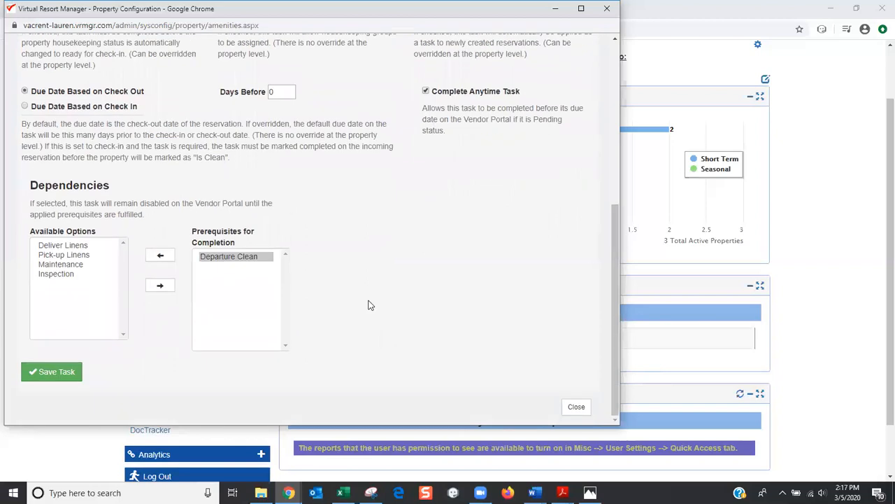
pyautogui.scroll(4, 371, 306)
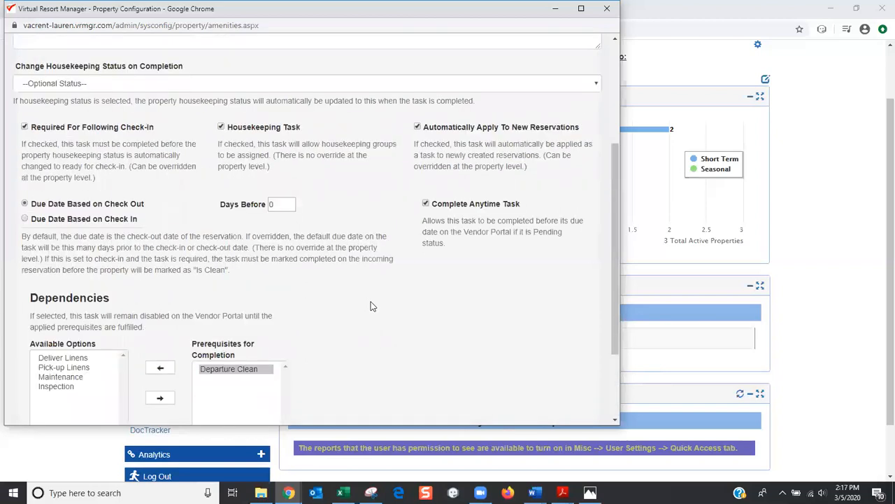
pyautogui.scroll(-3, 371, 306)
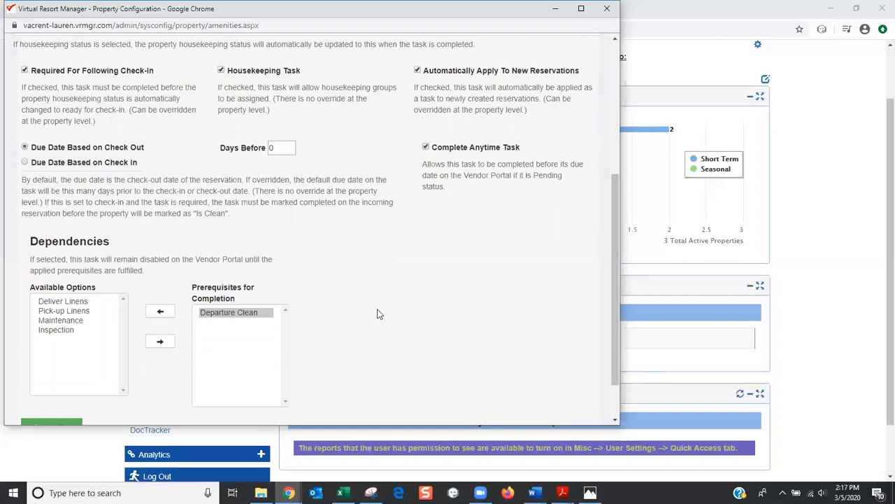
pyautogui.scroll(-1, 388, 328)
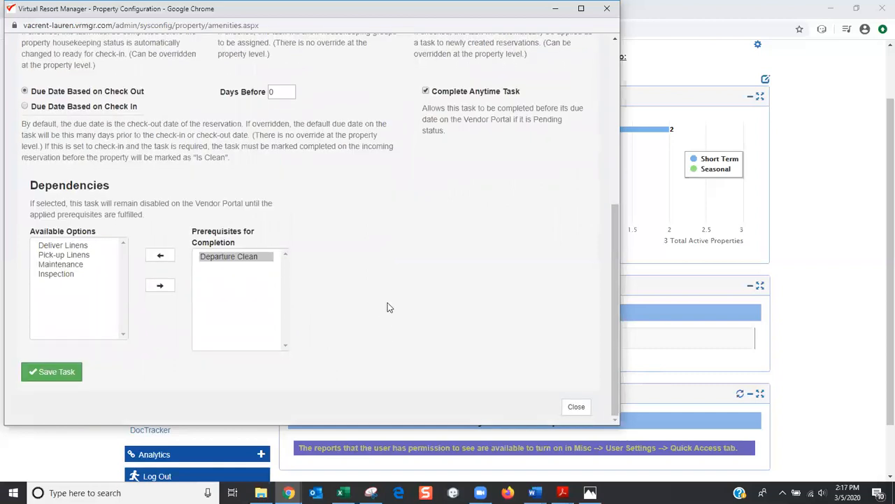
pyautogui.scroll(1, 384, 289)
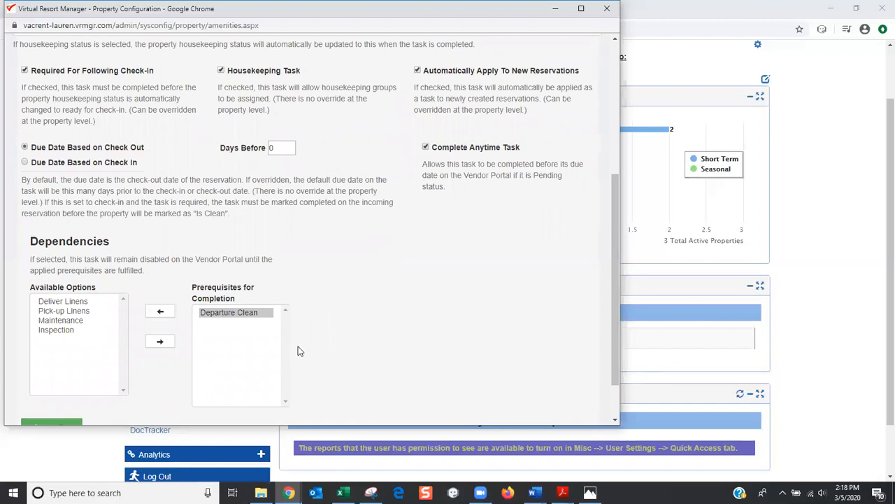
pyautogui.scroll(-1, 297, 350)
# Save the new task, renaming it to 'Inspection 2' after the duplicate-name error
pyautogui.click(53, 372)
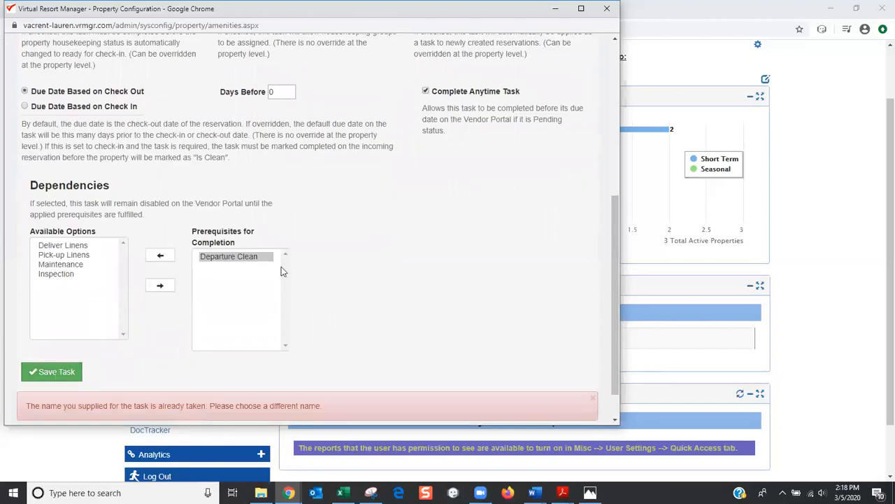
pyautogui.scroll(4, 165, 174)
pyautogui.click(79, 73)
pyautogui.write('2')
pyautogui.scroll(-4, 138, 134)
pyautogui.click(52, 372)
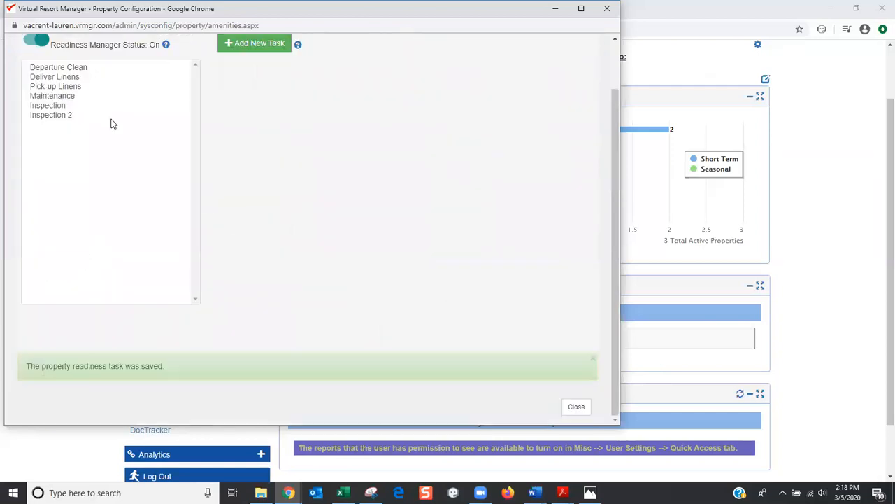
pyautogui.scroll(1, 114, 124)
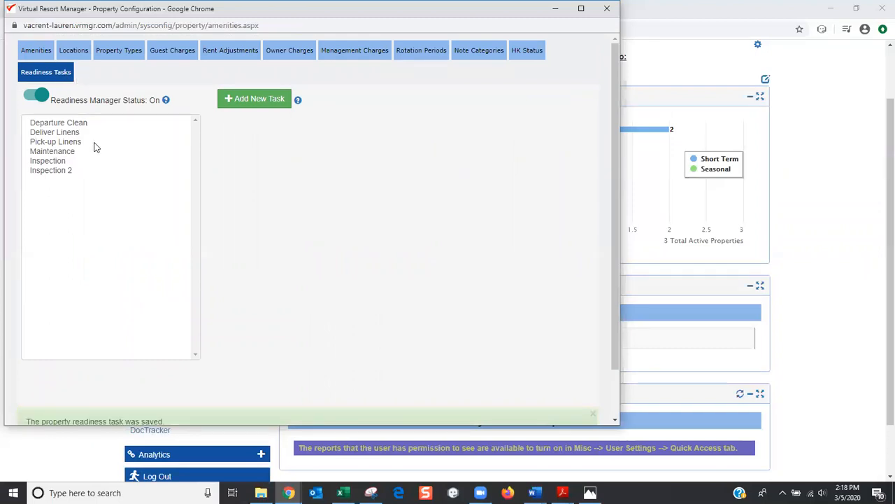
# View Inspection 2, then open the Assign Charges page for the Departure Clean task
pyautogui.click(61, 170)
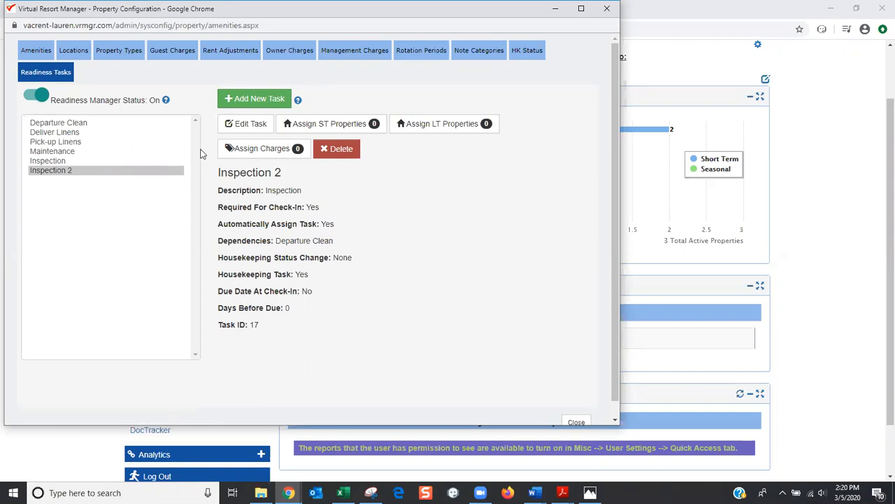
pyautogui.click(79, 123)
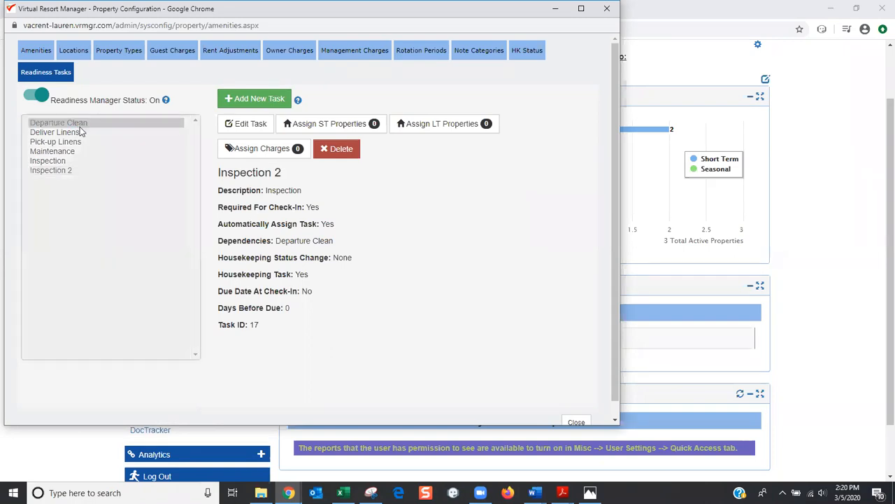
pyautogui.click(268, 153)
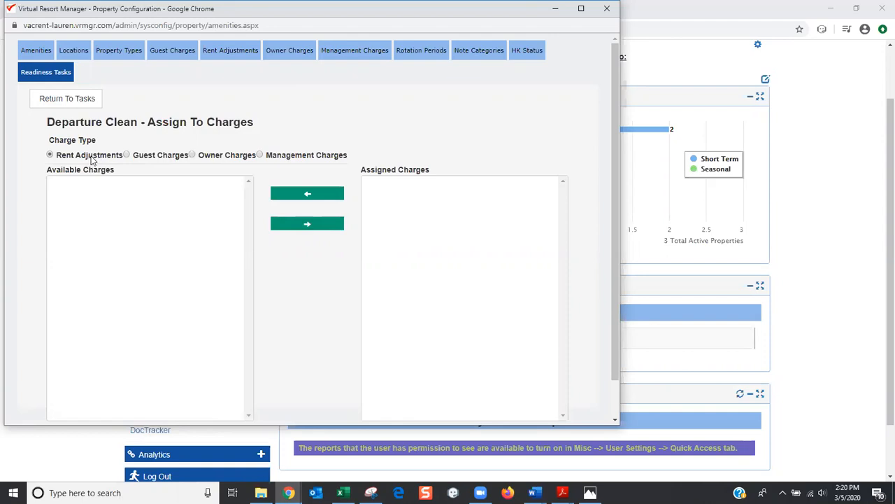
# Review Departure Clean's assigned Guest, Owner and Management charges in turn
pyautogui.click(126, 155)
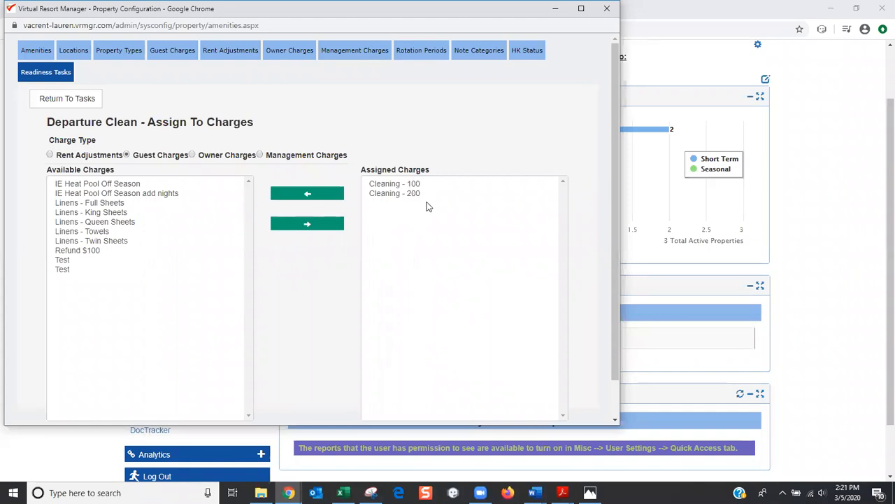
pyautogui.click(201, 158)
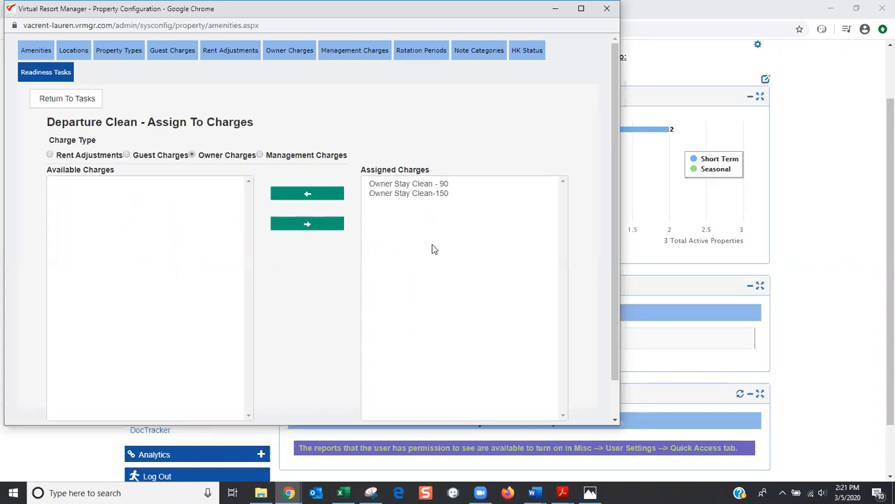
pyautogui.click(265, 159)
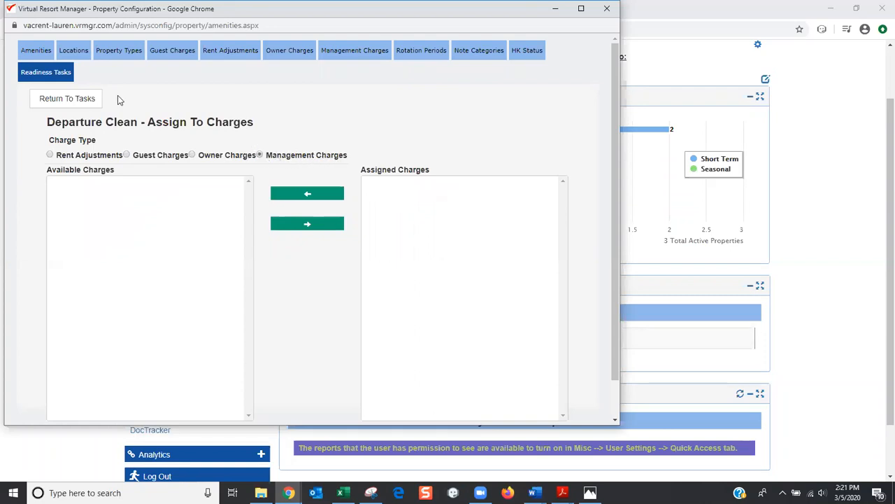
# Return to the task list and open Departure Clean's short-term property assignments
pyautogui.click(68, 100)
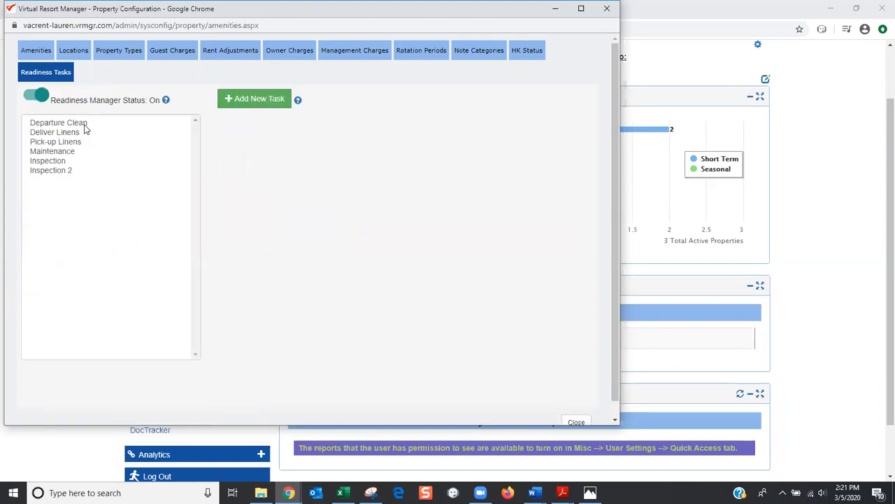
pyautogui.click(84, 125)
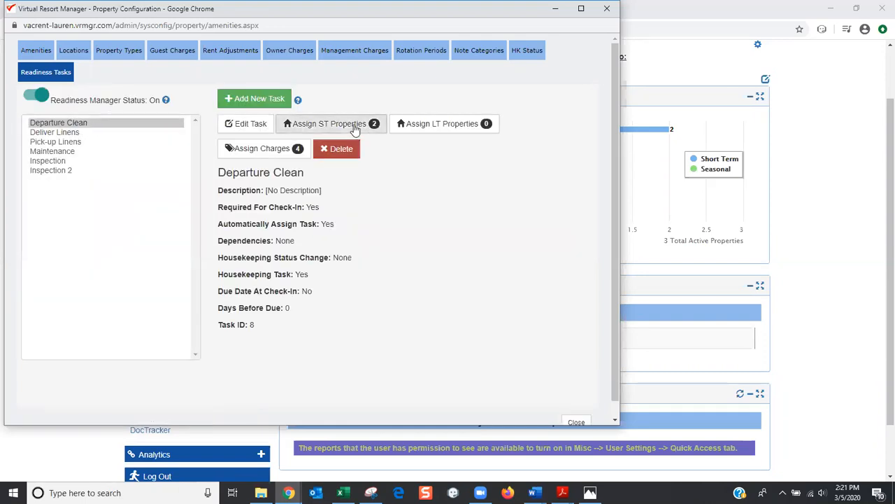
pyautogui.click(355, 125)
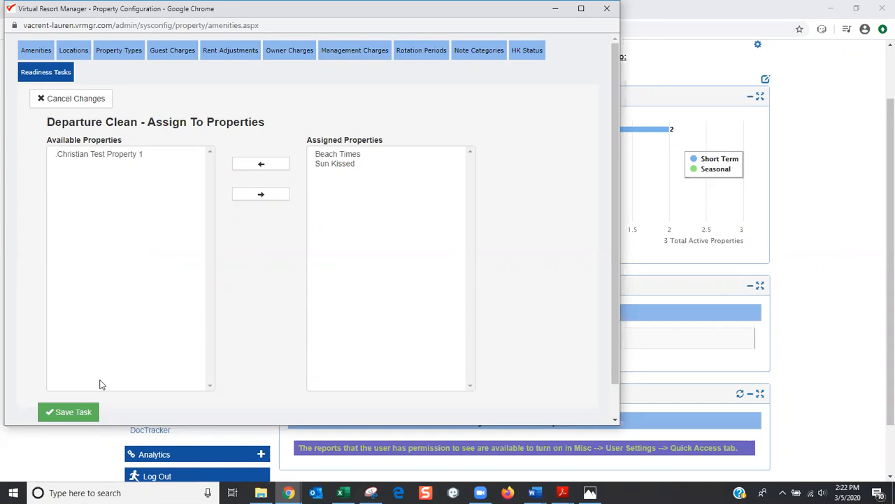
# Save Departure Clean's property assignments, review it in Edit Task, and close Property Configuration
pyautogui.click(92, 411)
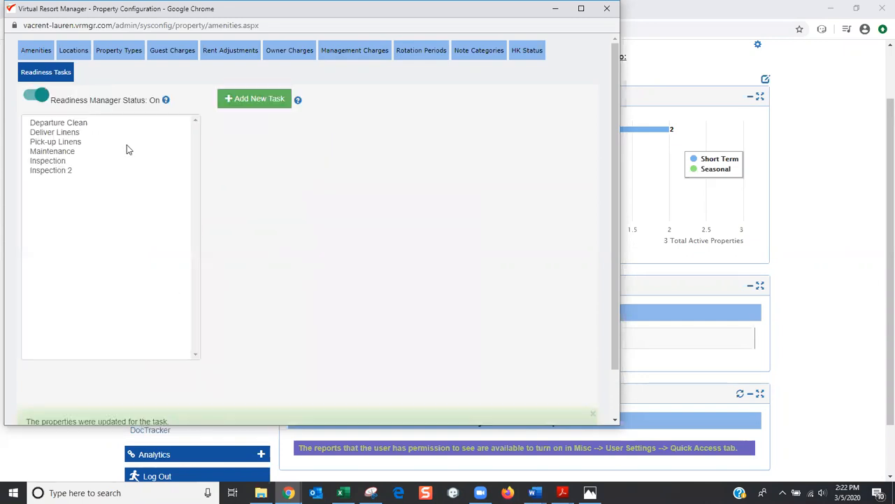
pyautogui.click(81, 126)
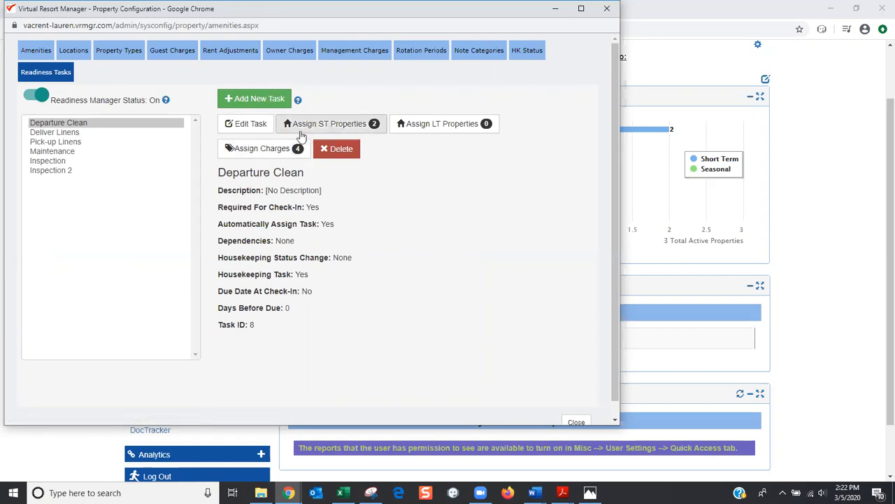
pyautogui.click(234, 124)
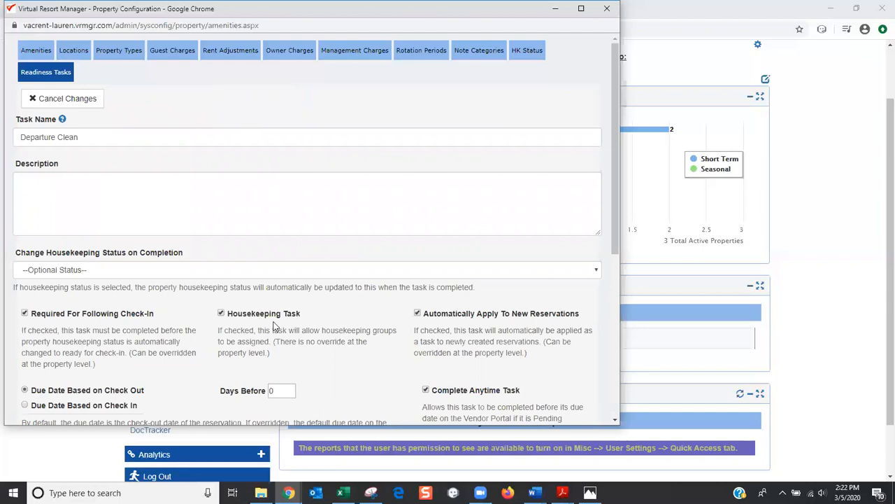
pyautogui.click(607, 9)
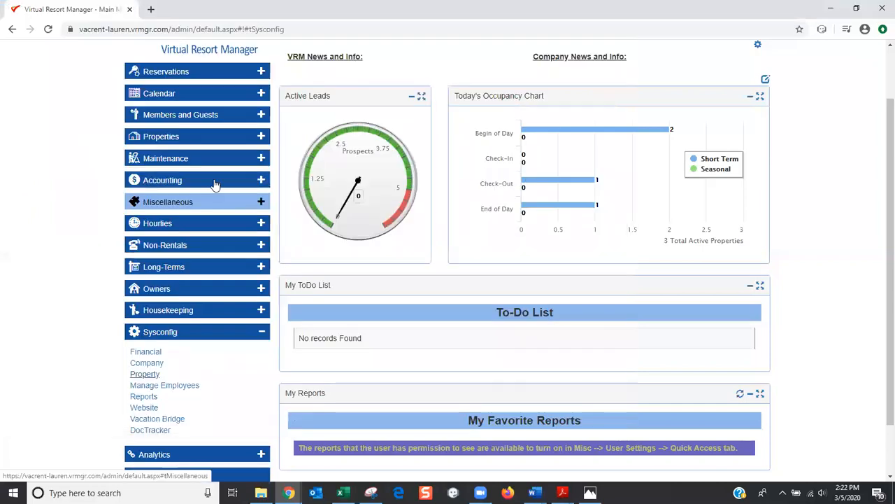
pyautogui.click(166, 137)
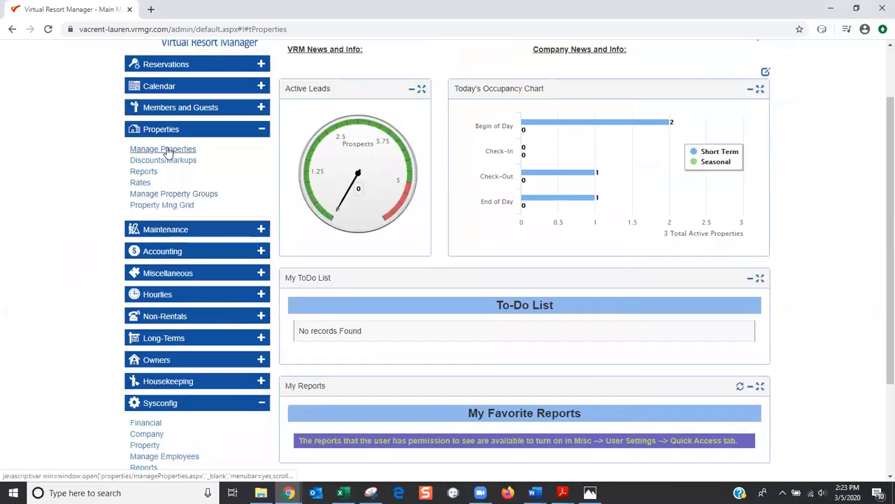
pyautogui.click(168, 150)
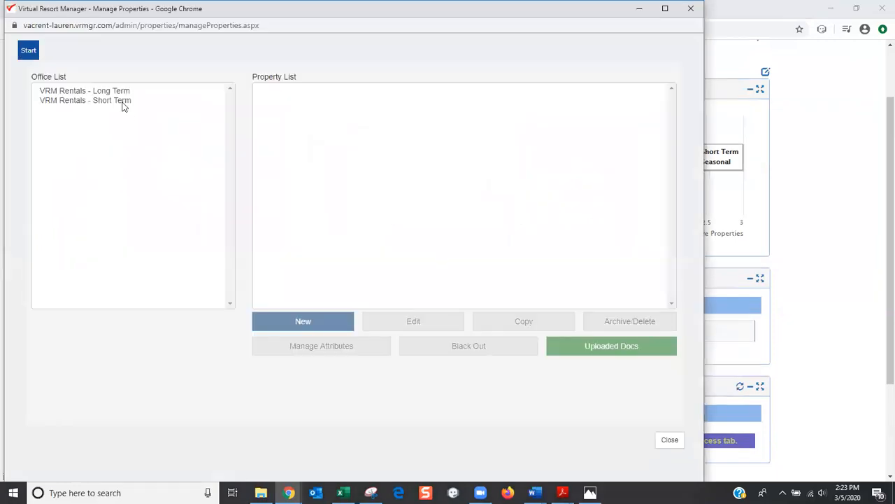
pyautogui.click(123, 102)
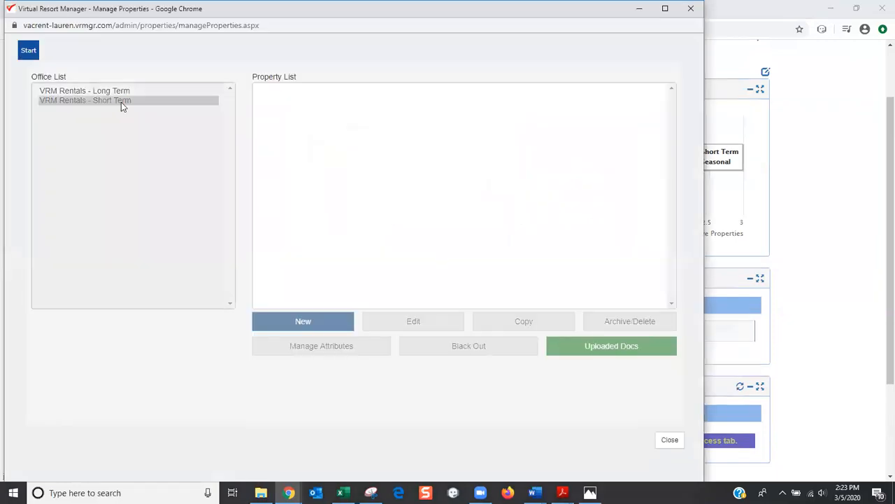
pyautogui.click(270, 103)
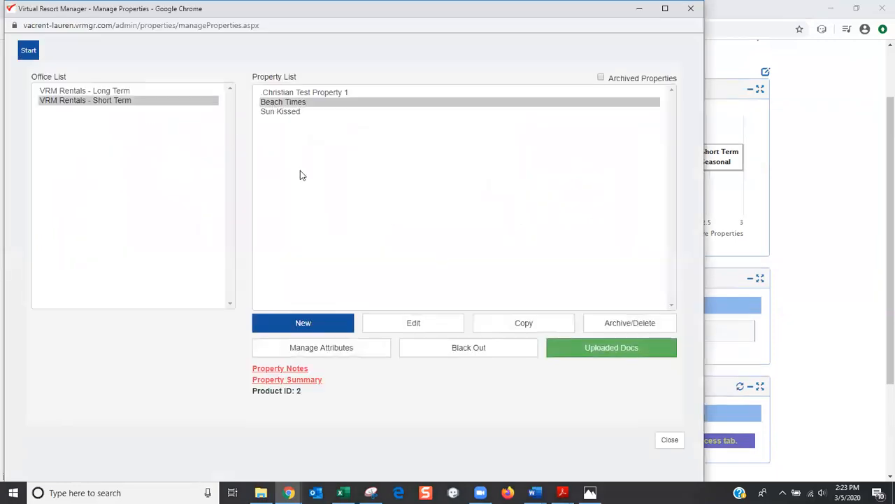
pyautogui.click(403, 327)
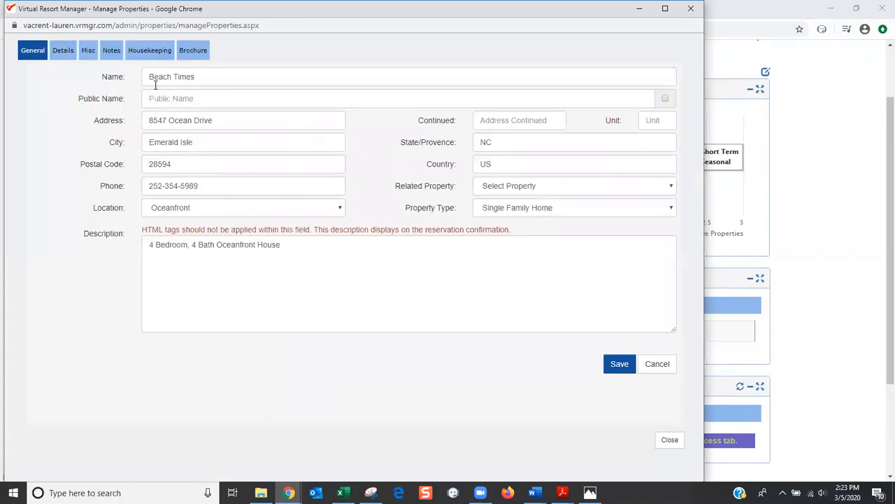
pyautogui.click(148, 51)
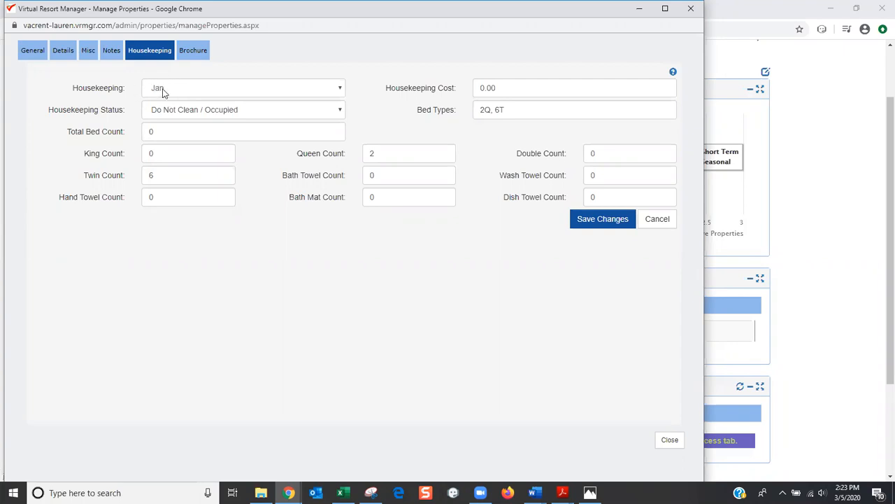
pyautogui.click(691, 8)
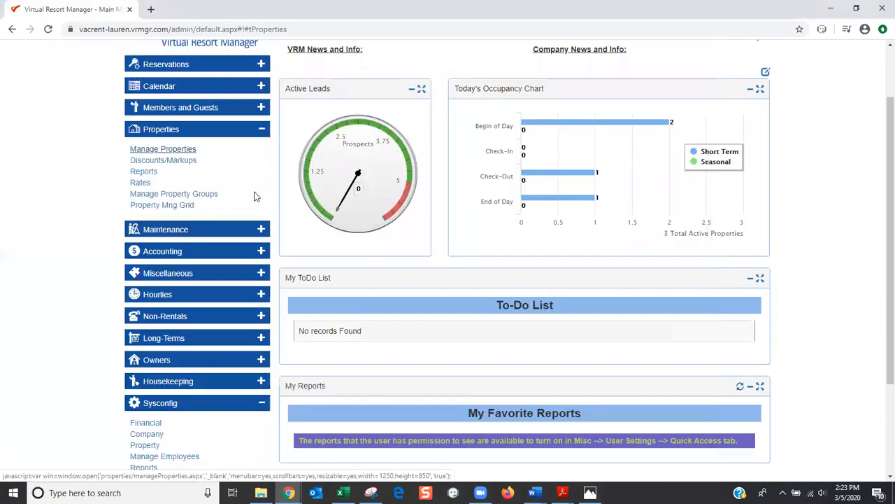
# Open Manage Attributes for Beach Times in the VRM Rentals - Short Term office
pyautogui.click(172, 150)
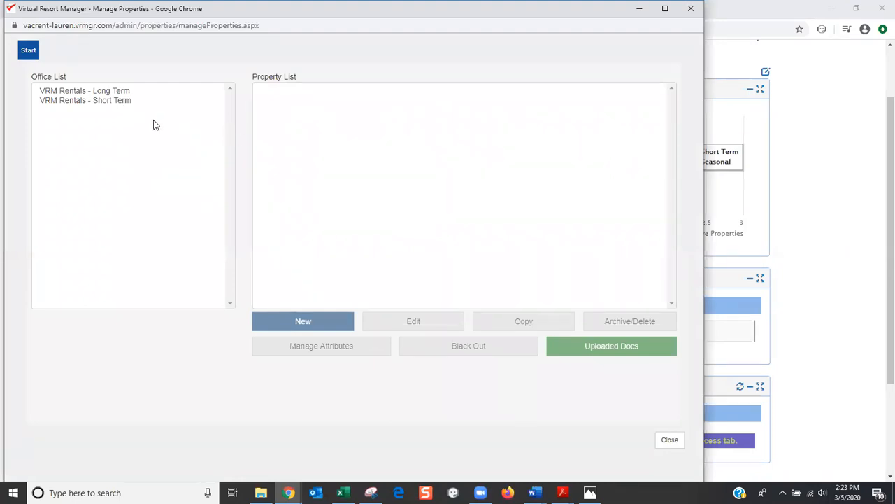
pyautogui.click(122, 102)
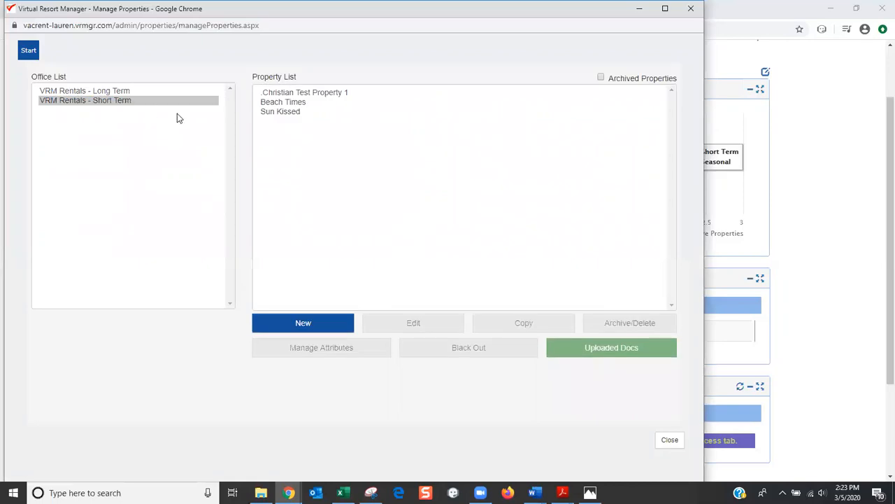
pyautogui.click(274, 103)
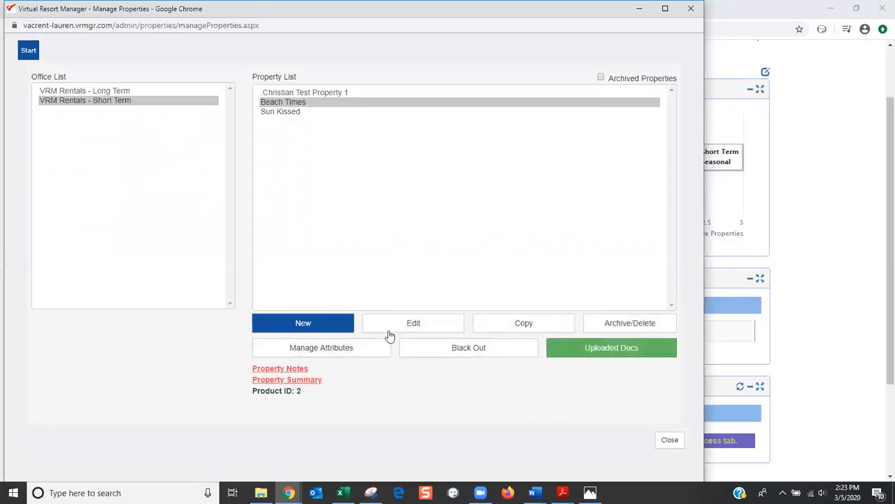
pyautogui.click(347, 349)
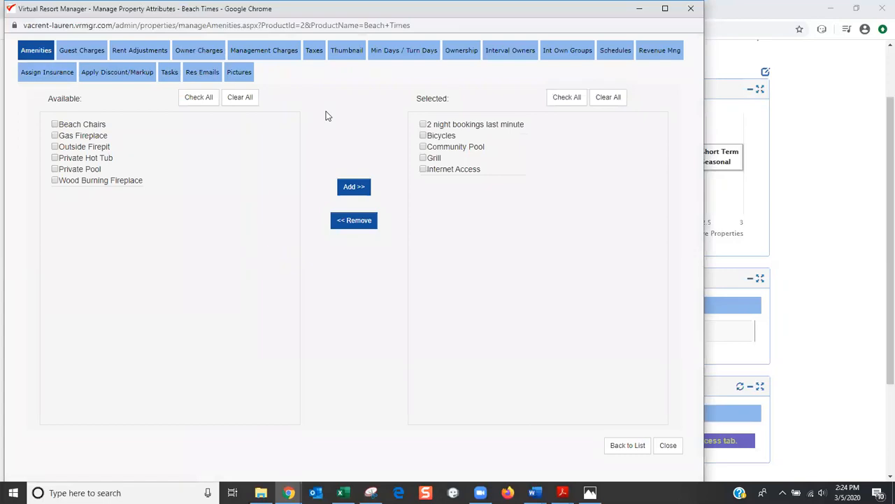
# Change and save Beach Times' Inspection default housekeeping group, then view Departure Clean's settings
pyautogui.click(168, 77)
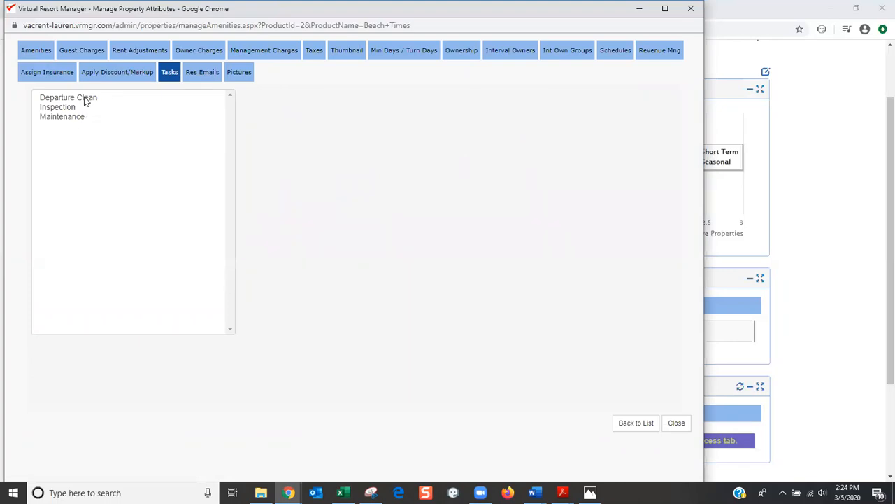
pyautogui.click(89, 98)
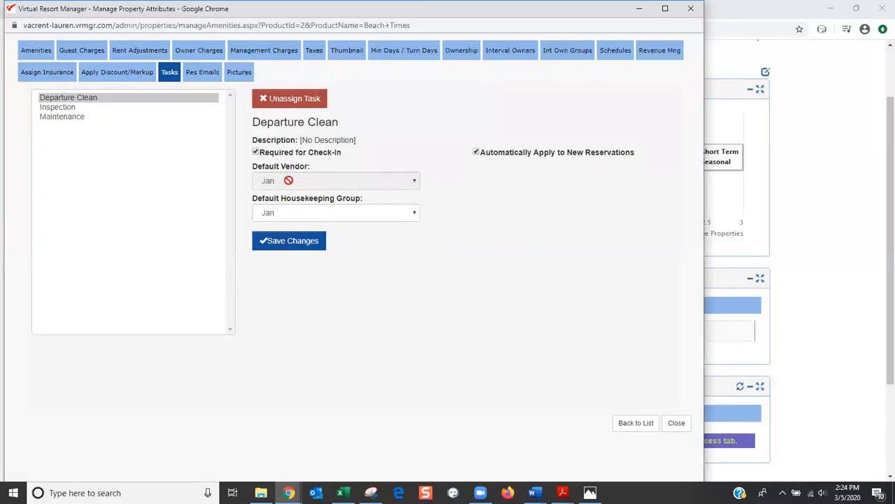
pyautogui.click(65, 106)
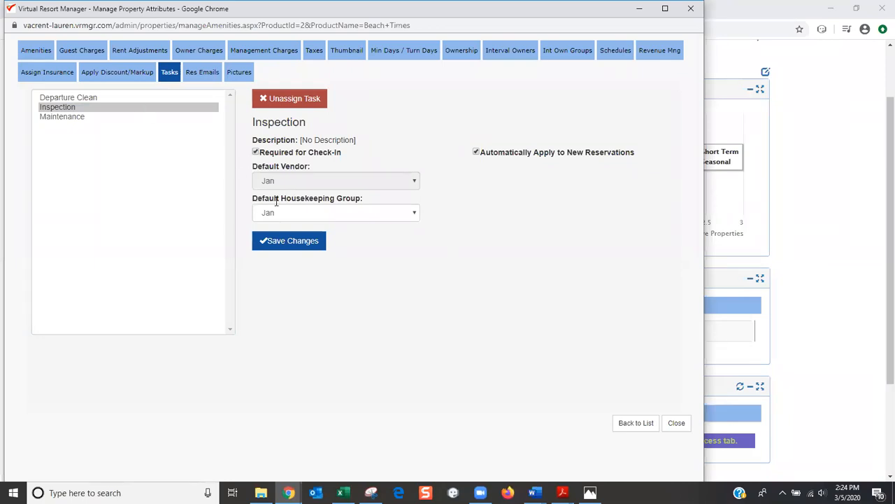
pyautogui.click(296, 213)
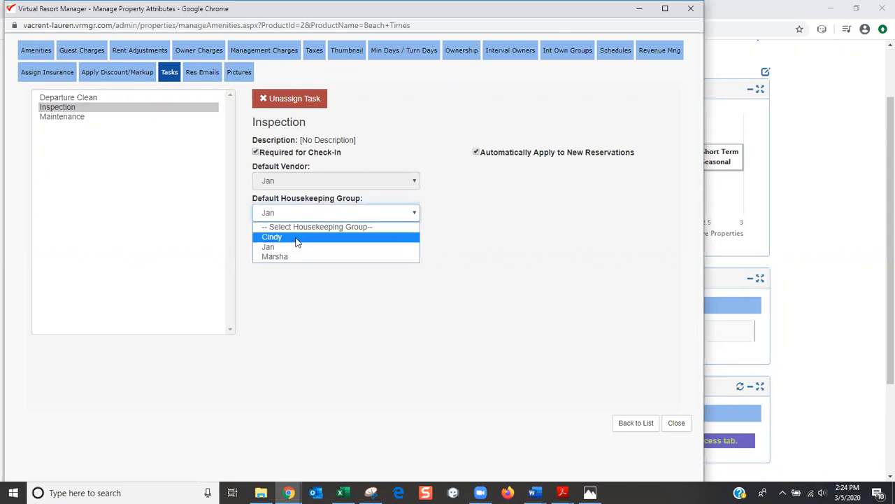
pyautogui.click(296, 238)
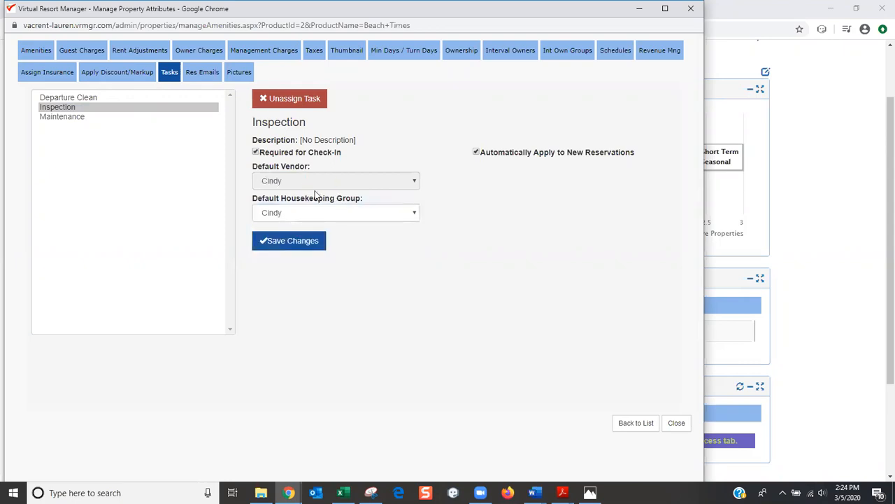
pyautogui.click(295, 242)
pyautogui.click(119, 97)
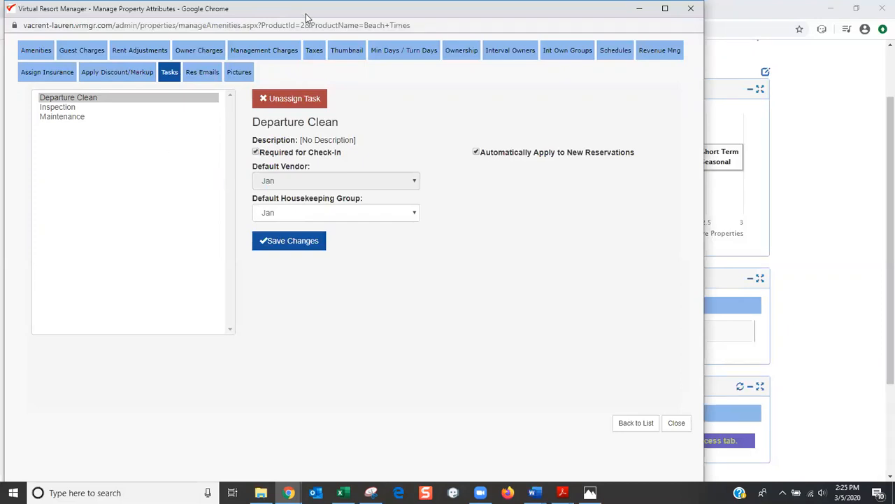
# Edit Beach Times and check its Housekeeping setting, which shows Jan
pyautogui.click(633, 422)
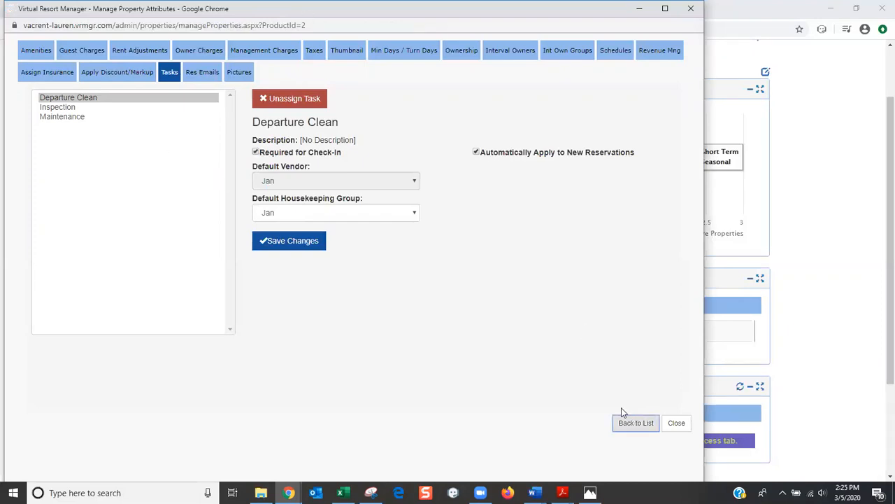
pyautogui.click(336, 102)
pyautogui.click(400, 322)
pyautogui.click(149, 50)
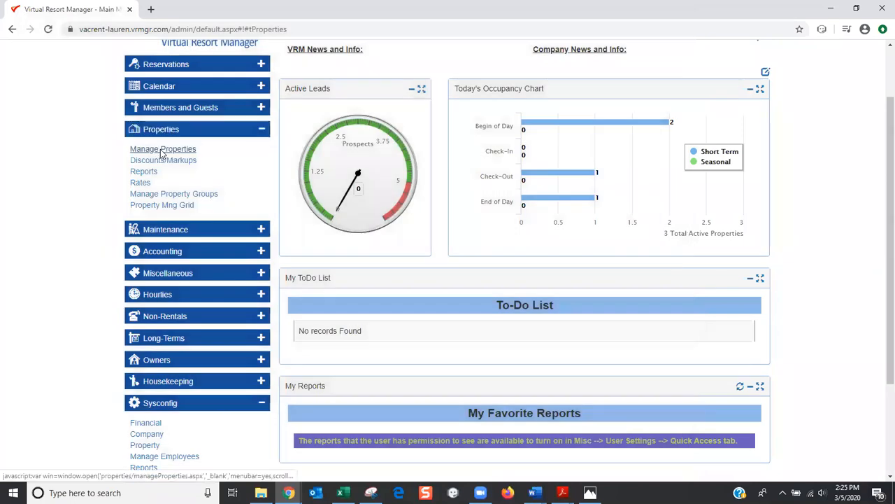
pyautogui.click(151, 148)
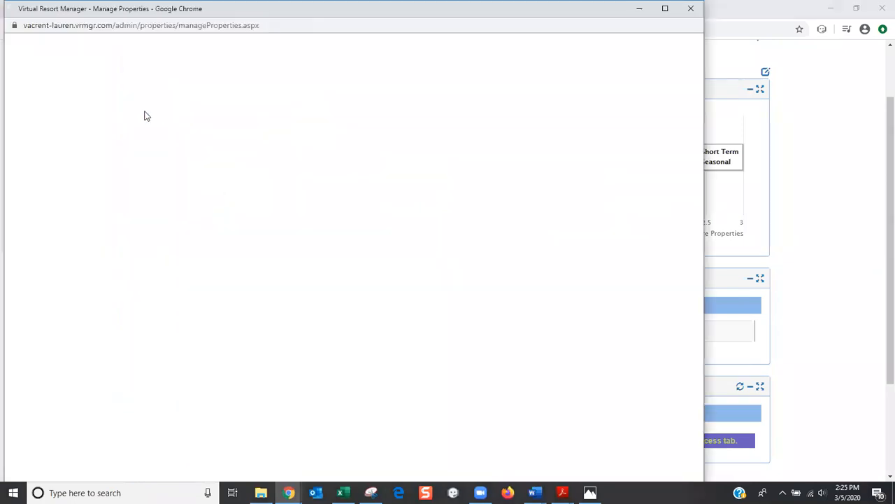
# Reselect Beach Times in VRM Rentals - Short Term and reopen its property attributes
pyautogui.click(105, 100)
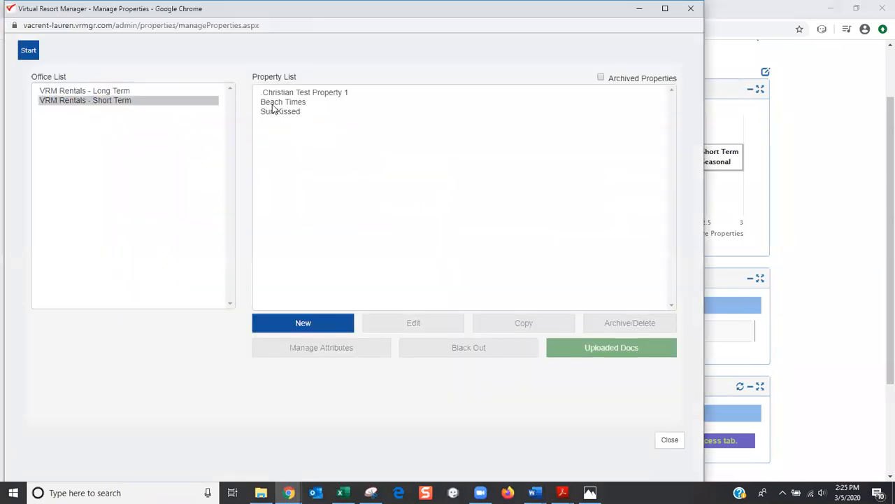
pyautogui.click(273, 104)
pyautogui.click(347, 348)
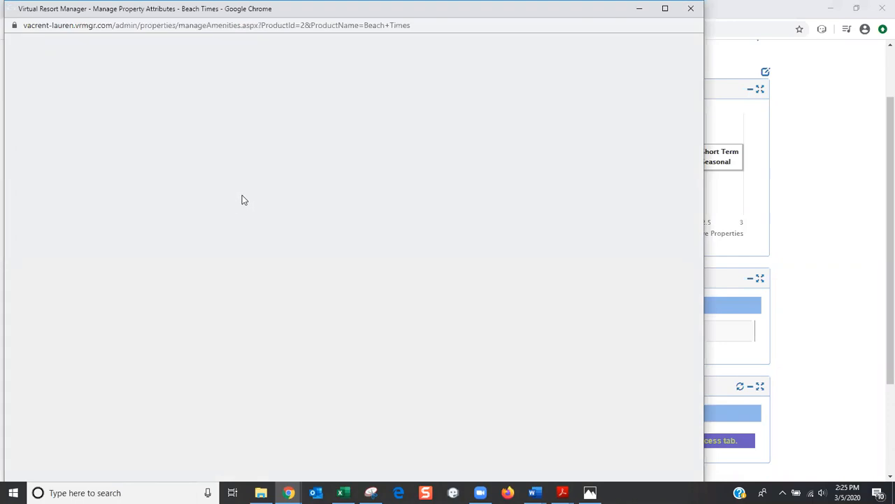
# Set Beach Times' Inspection task housekeeping group to Jan, matching Departure Clean, replacing Marsha
pyautogui.click(170, 73)
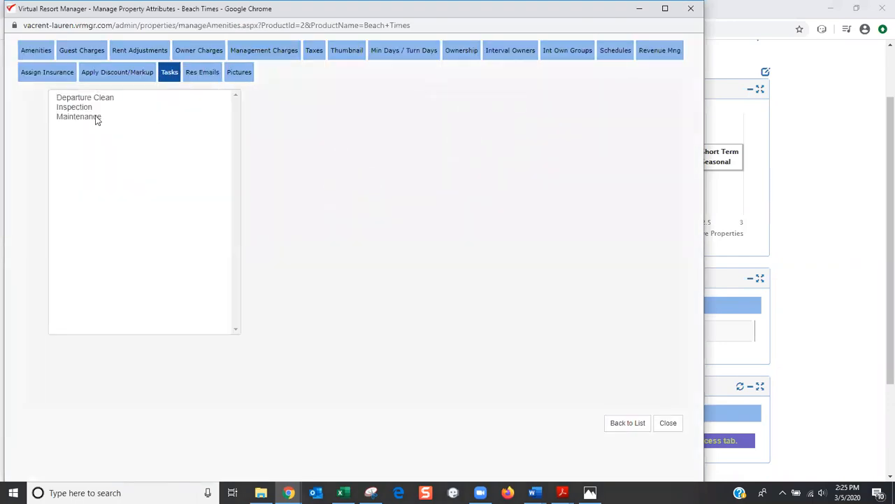
pyautogui.click(84, 100)
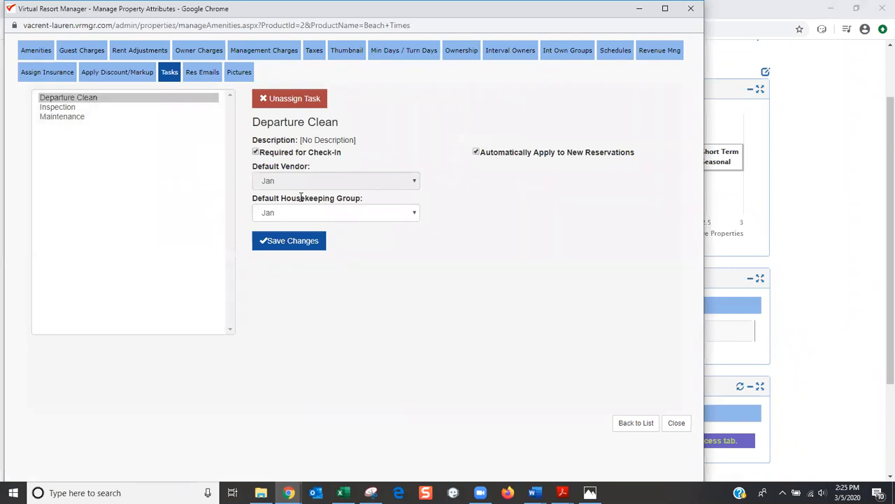
pyautogui.click(69, 108)
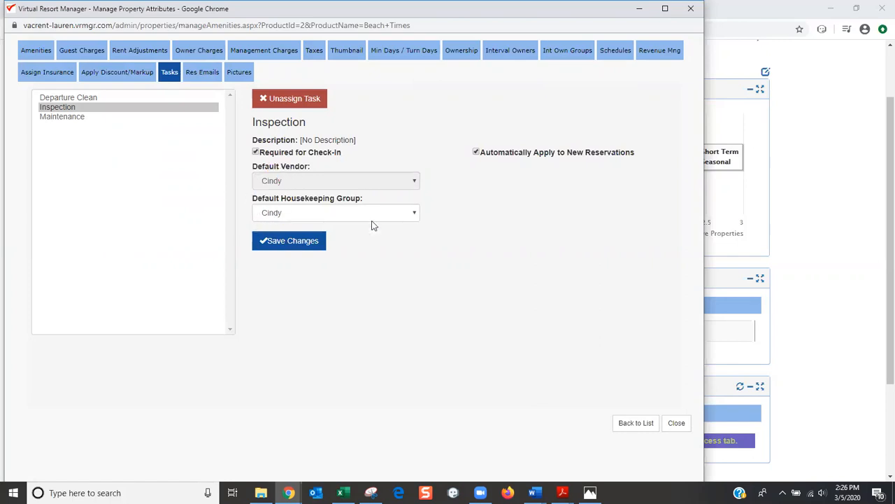
pyautogui.click(411, 214)
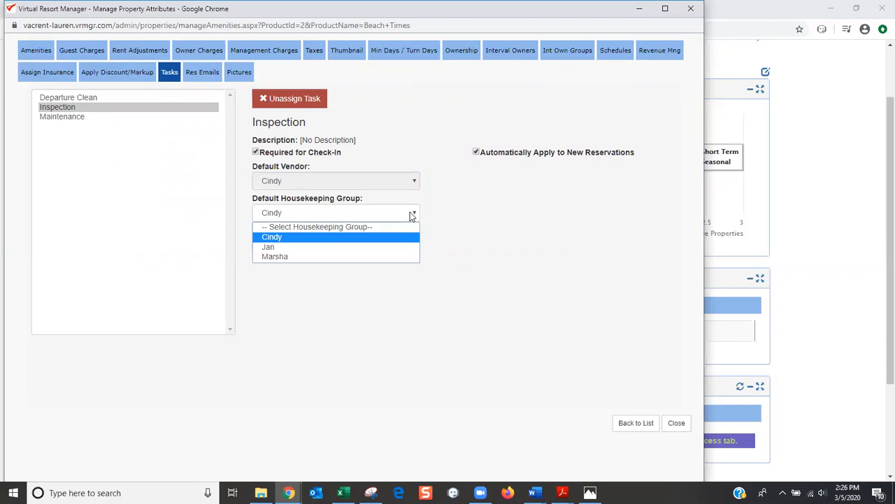
pyautogui.click(381, 259)
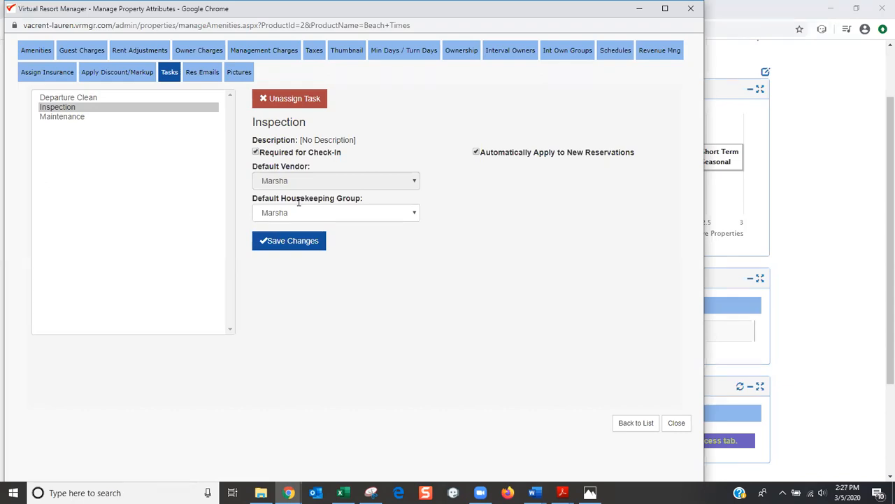
pyautogui.click(415, 216)
pyautogui.click(401, 246)
pyautogui.click(319, 246)
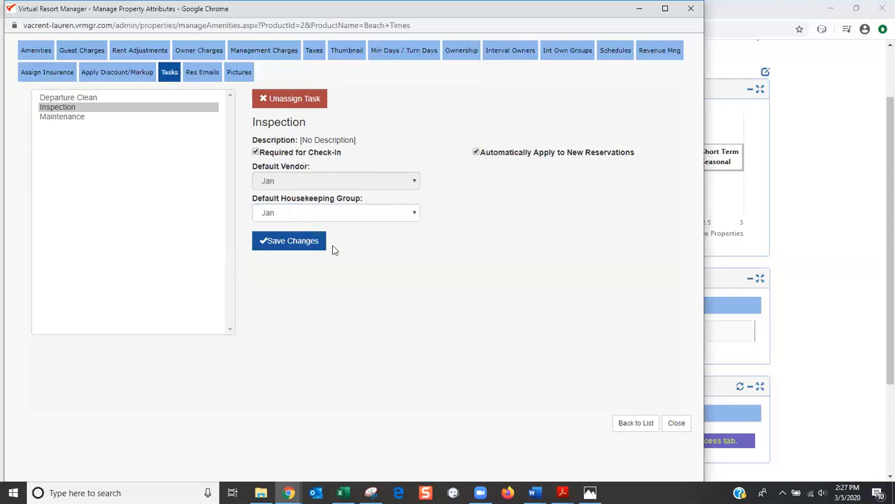
# Close the Beach Times attributes window and expand the dashboard's Housekeeping menu section
pyautogui.click(690, 10)
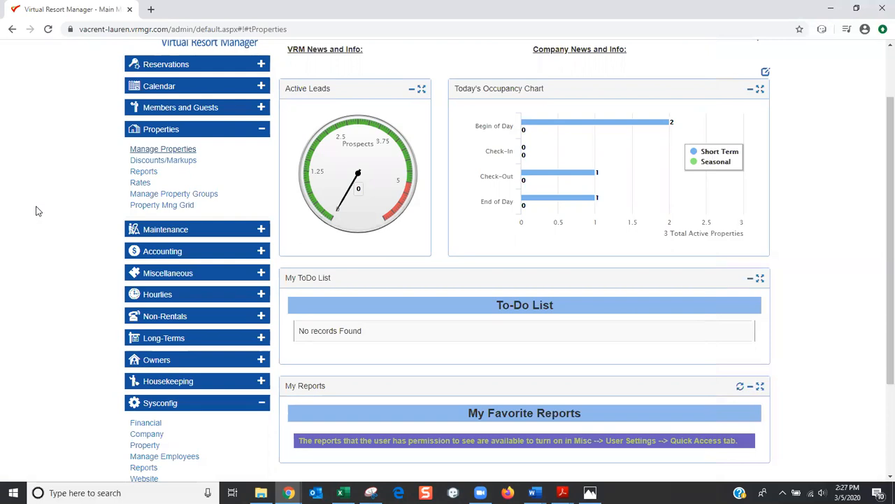
pyautogui.scroll(1, 39, 212)
pyautogui.scroll(-1, 38, 212)
pyautogui.scroll(2, 28, 214)
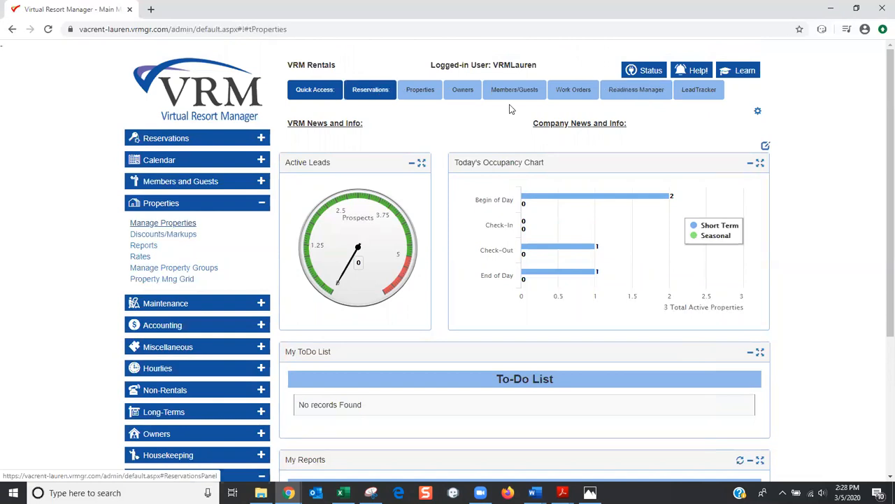
pyautogui.scroll(-3, 42, 234)
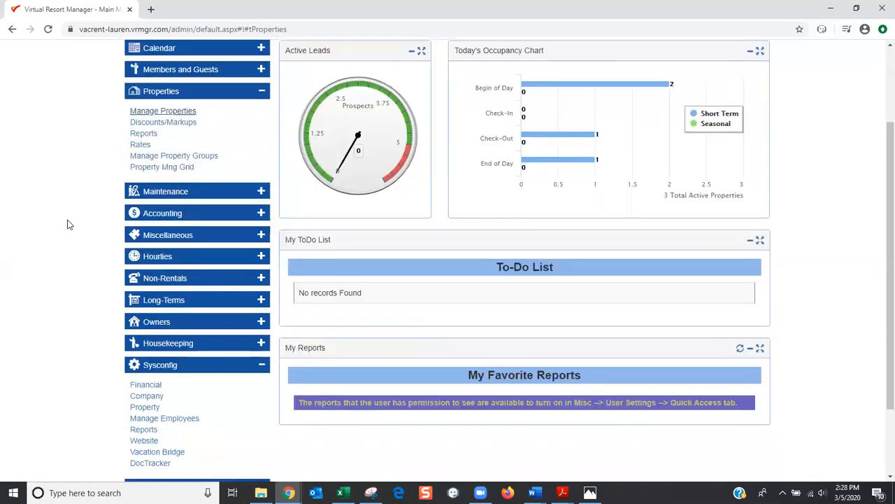
pyautogui.click(158, 345)
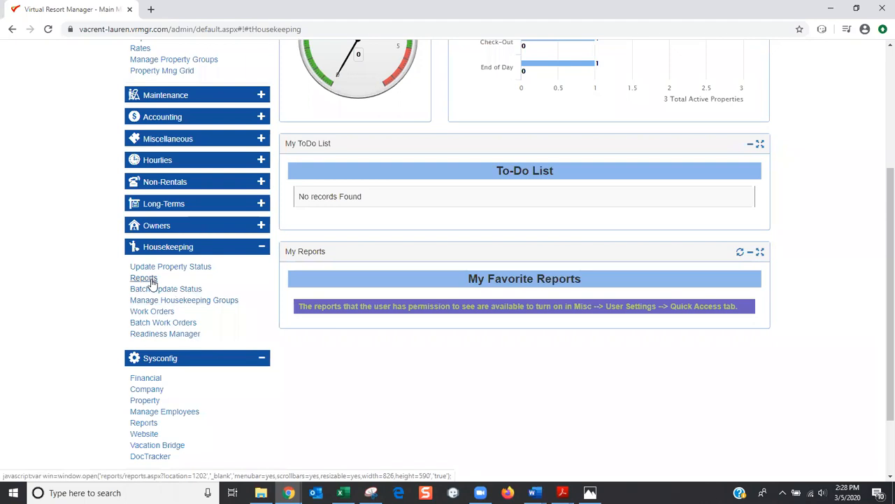
# Preview the Housekeeping report's options from the housekeeping reports list, then close them
pyautogui.click(151, 280)
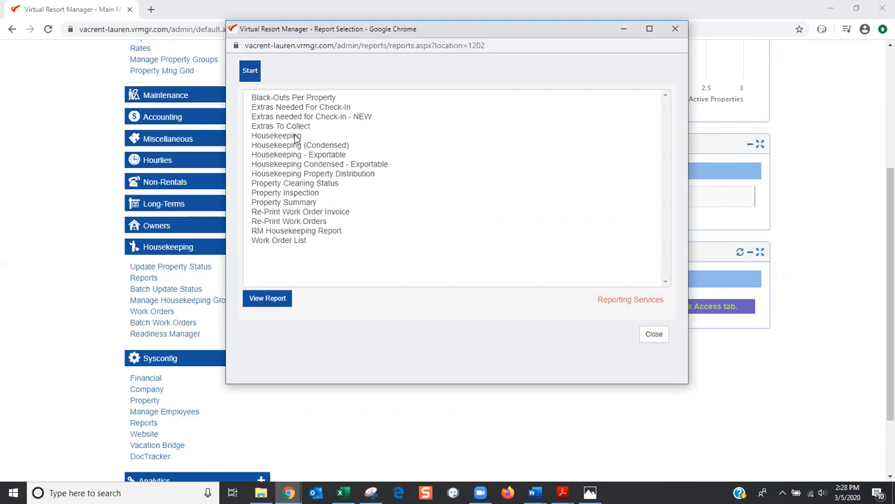
pyautogui.click(295, 138)
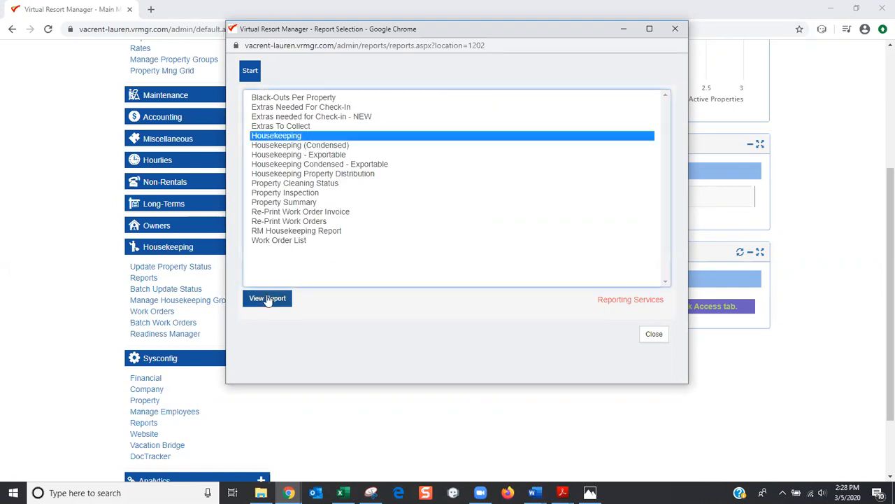
pyautogui.click(267, 298)
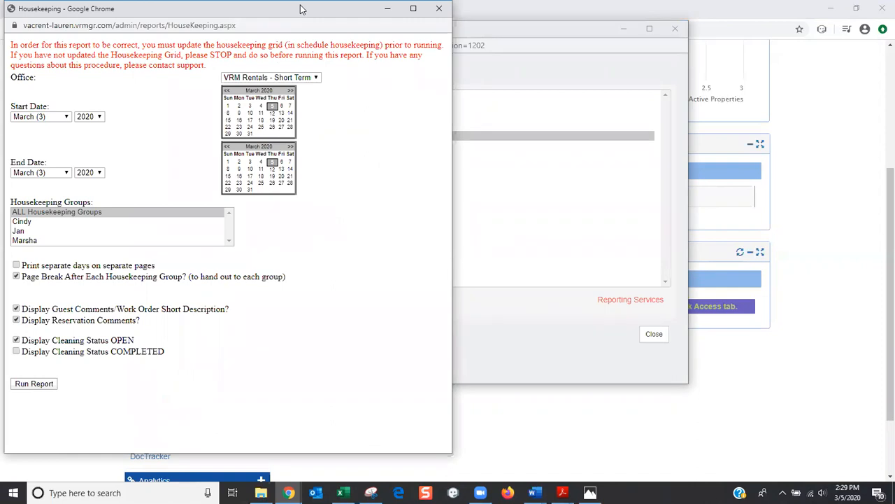
pyautogui.moveTo(301, 8); pyautogui.dragTo(651, 21)
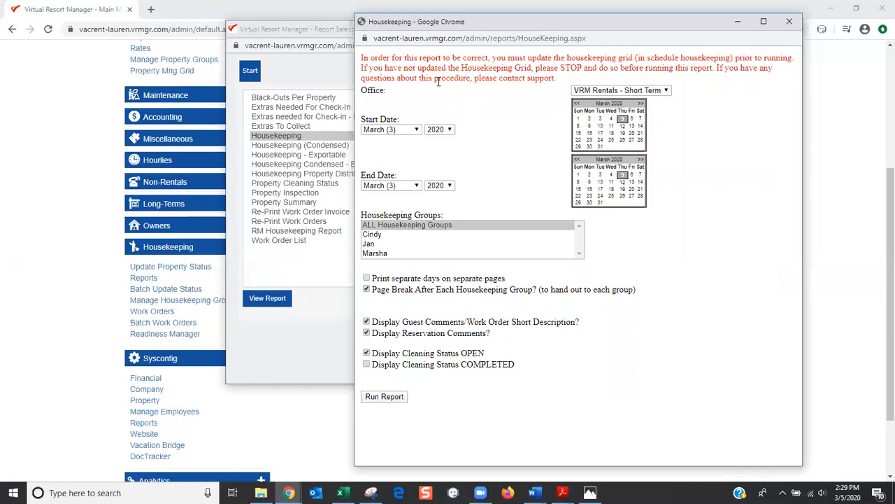
pyautogui.click(162, 288)
pyautogui.click(789, 21)
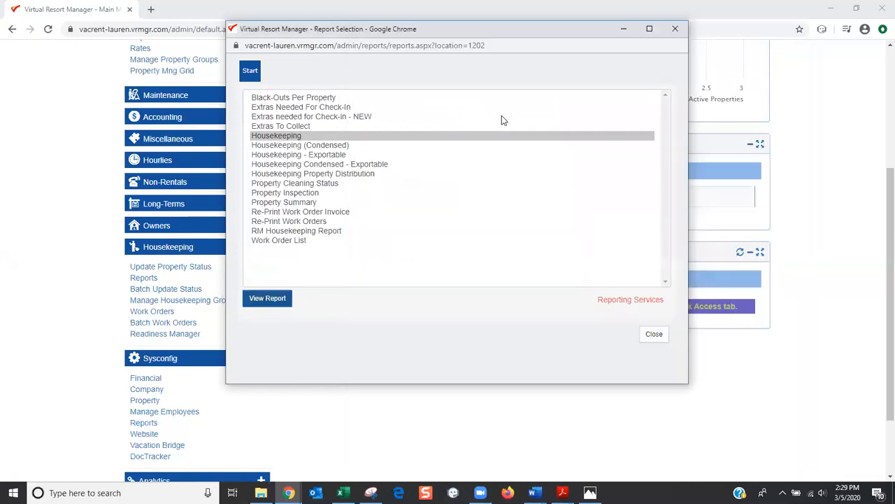
# Pick RM Housekeeping Report in the Report Selection list and open it for setup
pyautogui.click(333, 233)
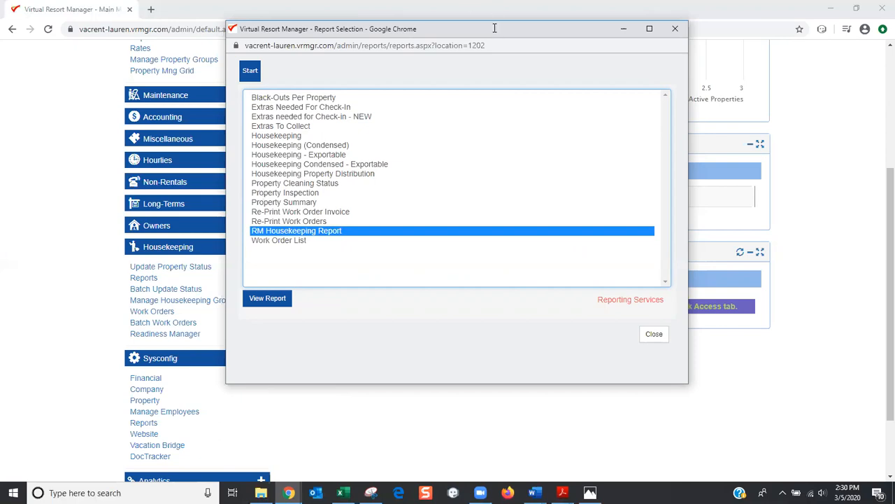
pyautogui.moveTo(495, 29); pyautogui.dragTo(451, 141)
pyautogui.scroll(3, 762, 108)
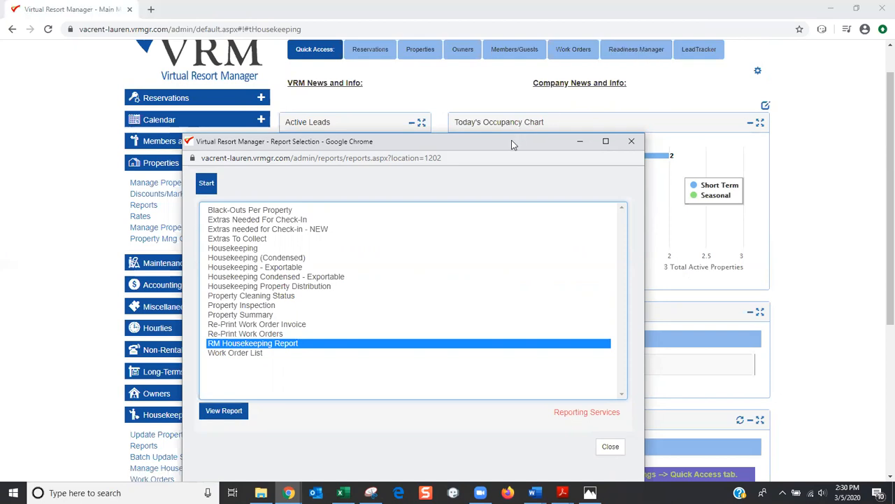
pyautogui.moveTo(512, 144); pyautogui.dragTo(614, 77)
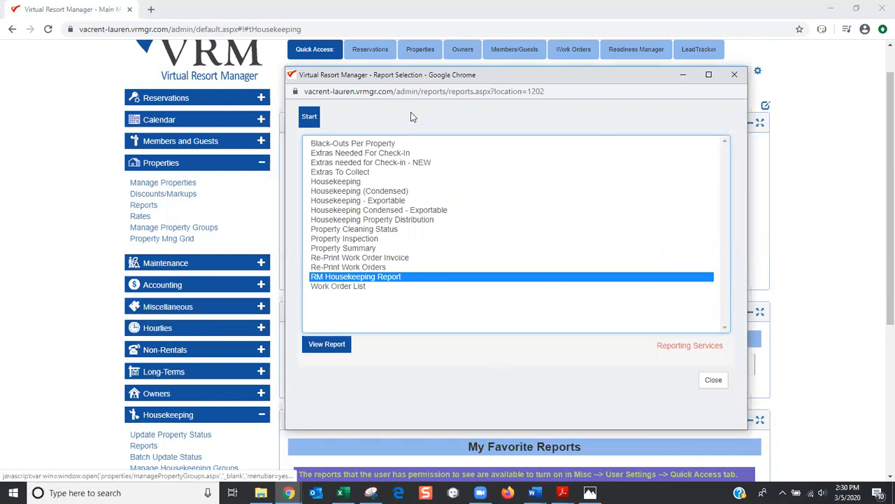
pyautogui.moveTo(391, 76); pyautogui.dragTo(407, 58)
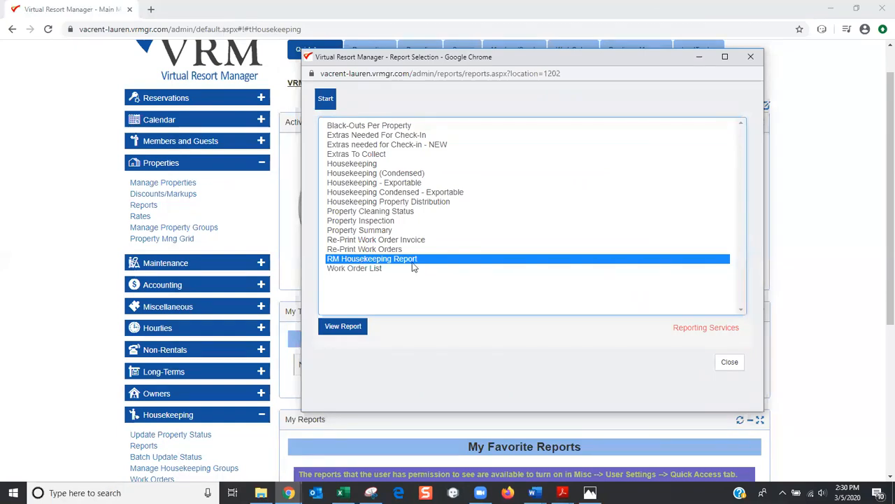
pyautogui.click(349, 329)
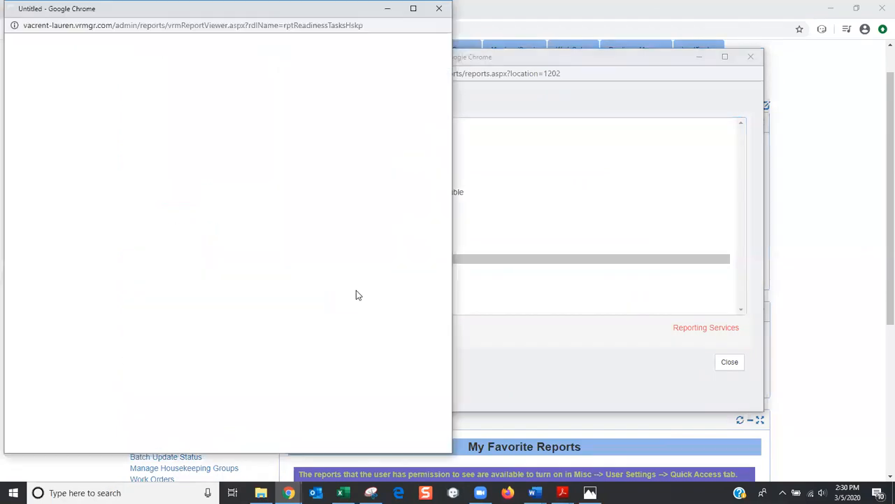
# Set the report end date to March 31, 2020, keeping * All Tasks as the readiness task
pyautogui.moveTo(233, 11); pyautogui.dragTo(348, 21)
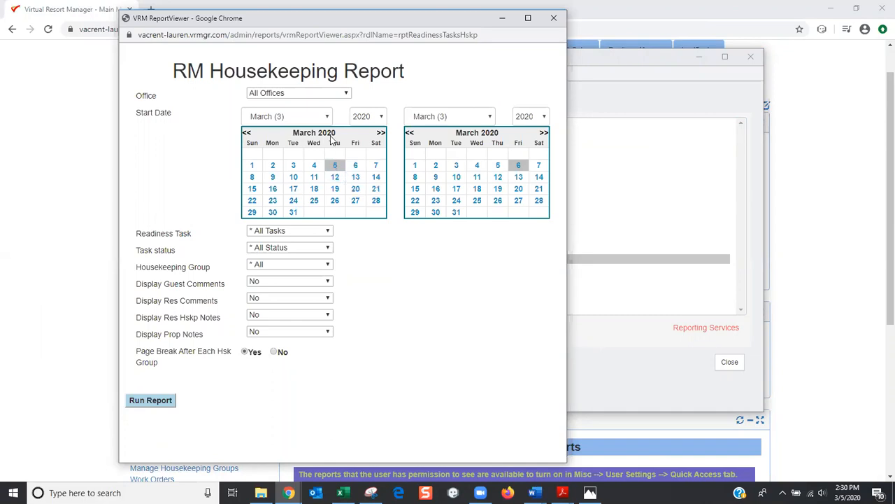
pyautogui.click(456, 213)
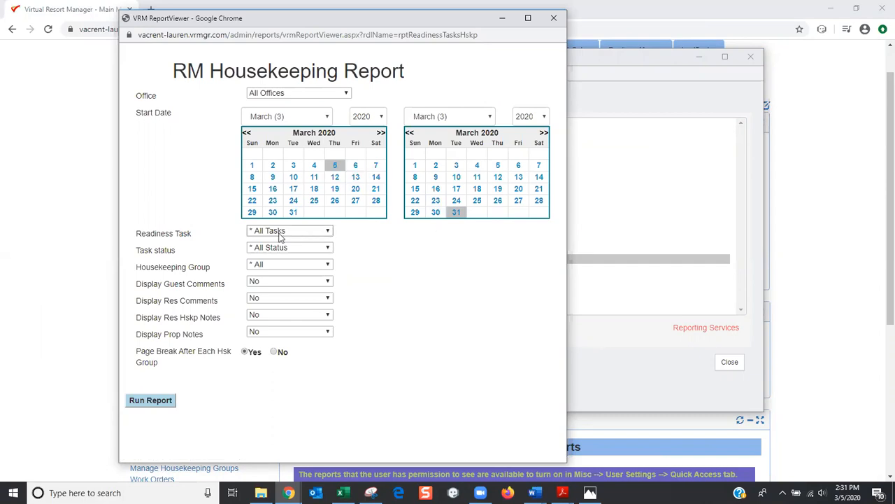
pyautogui.click(329, 234)
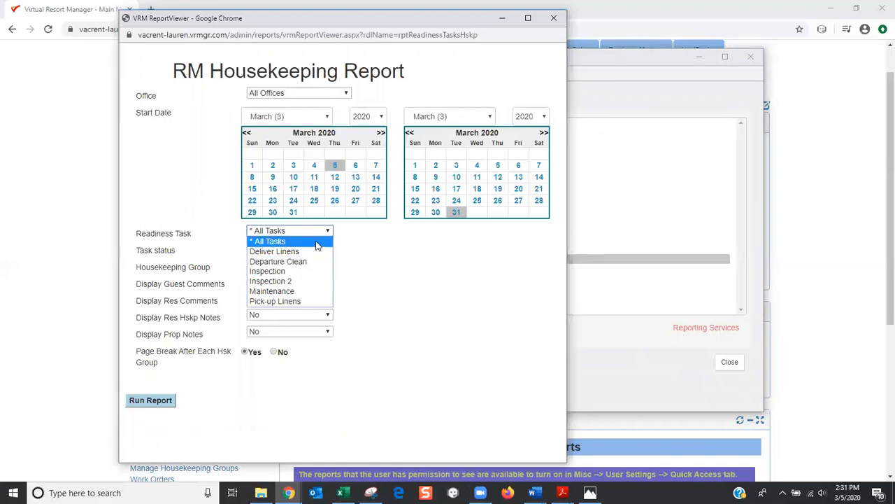
pyautogui.click(316, 242)
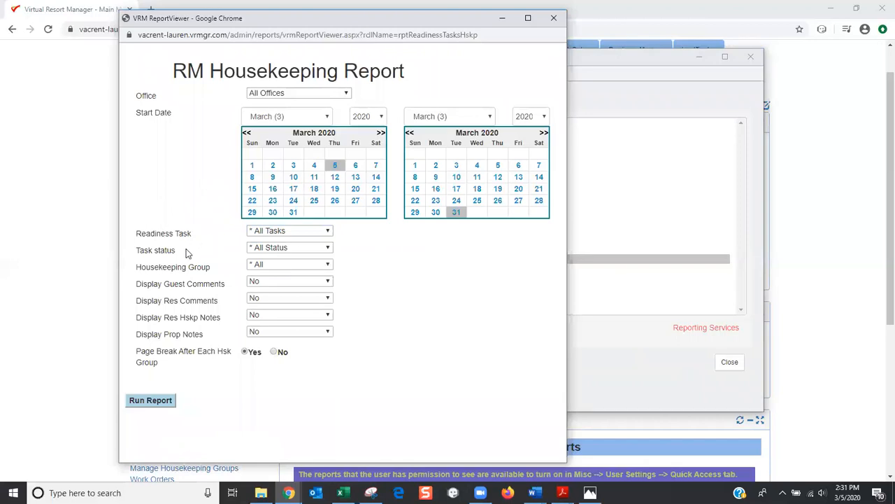
# Set the Task status filter to Due
pyautogui.click(328, 249)
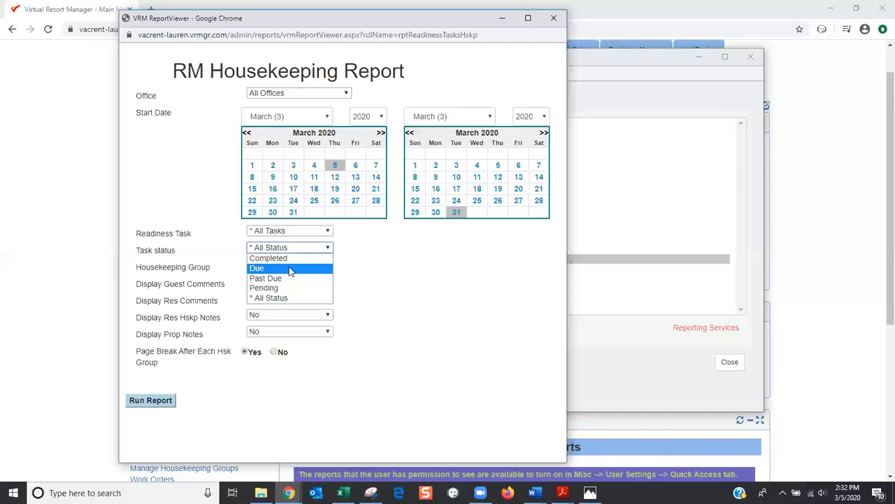
pyautogui.click(291, 270)
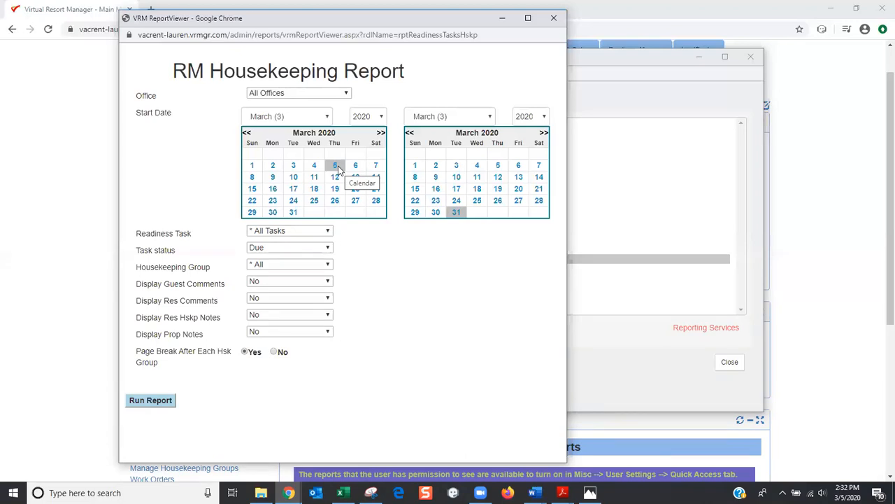
# Try the Past Due and Pending task statuses, then settle on * All Status
pyautogui.click(328, 249)
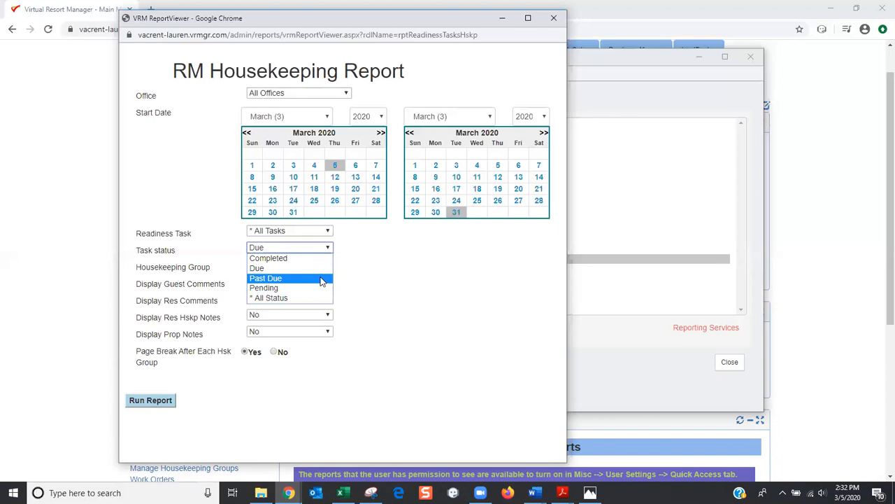
pyautogui.click(322, 280)
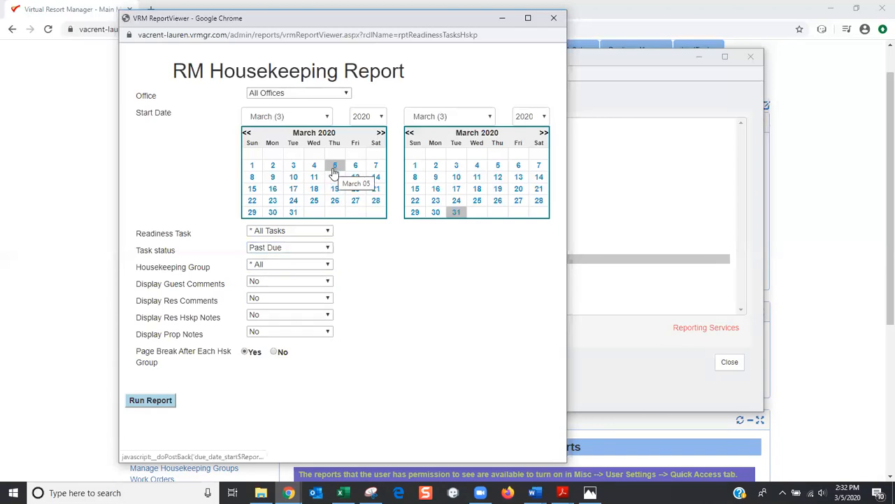
pyautogui.click(328, 248)
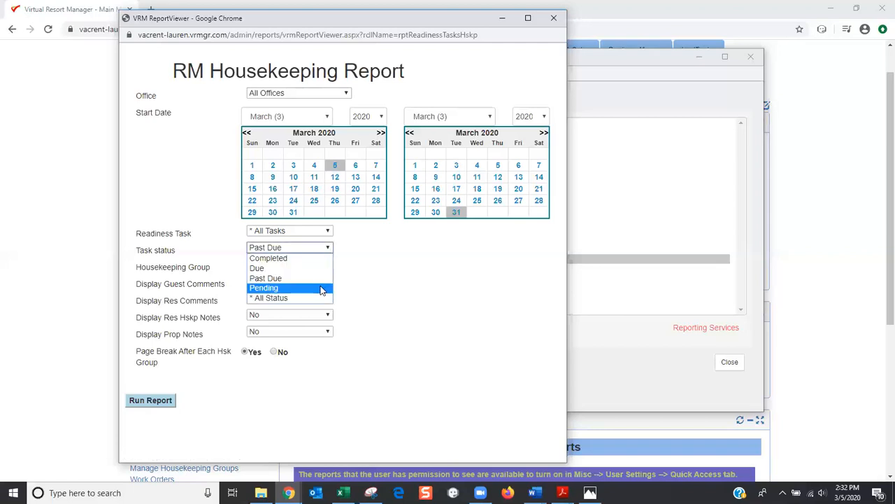
pyautogui.click(321, 289)
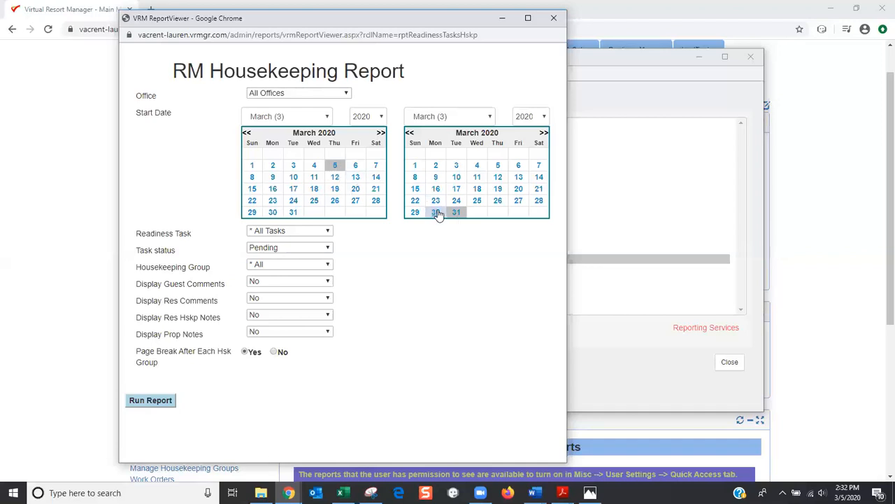
pyautogui.click(328, 249)
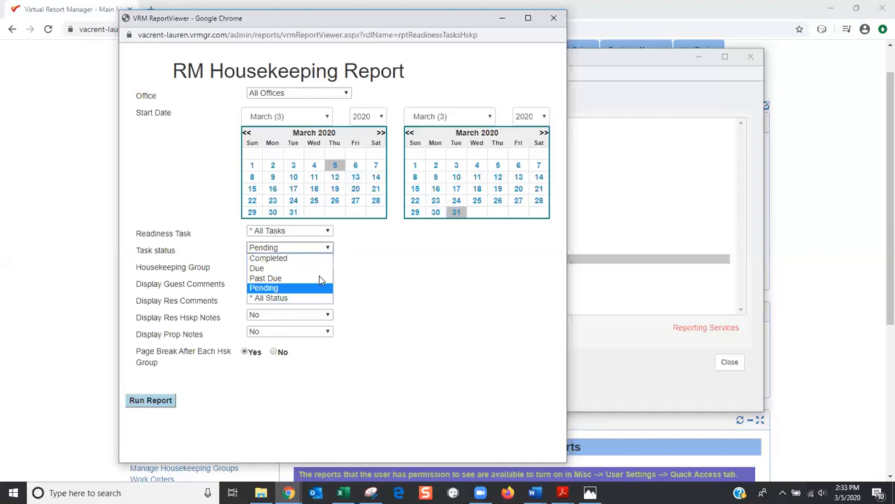
pyautogui.click(316, 298)
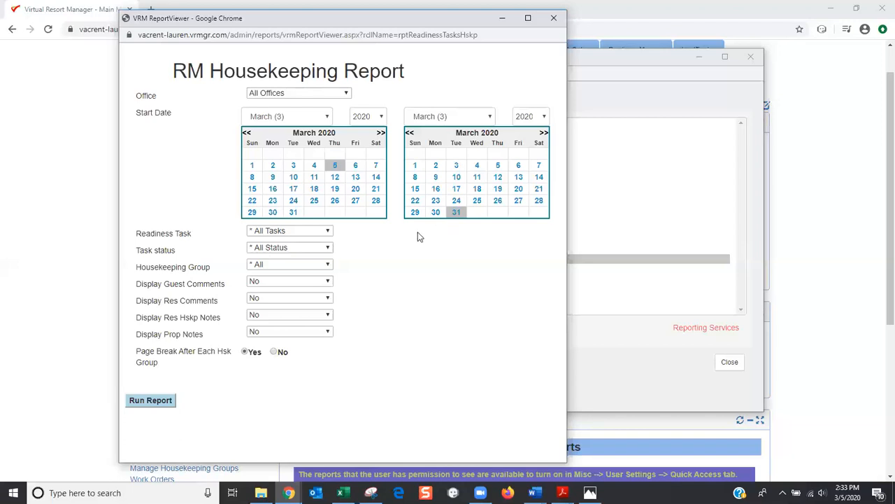
pyautogui.click(328, 265)
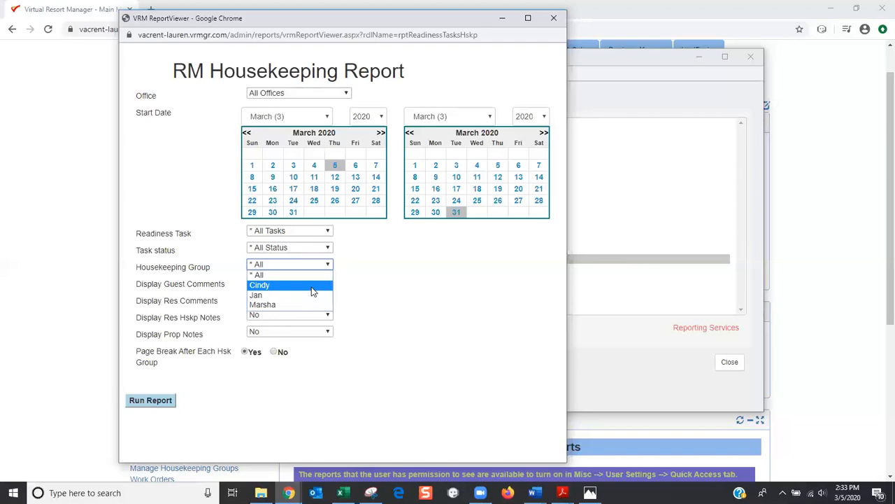
pyautogui.click(329, 265)
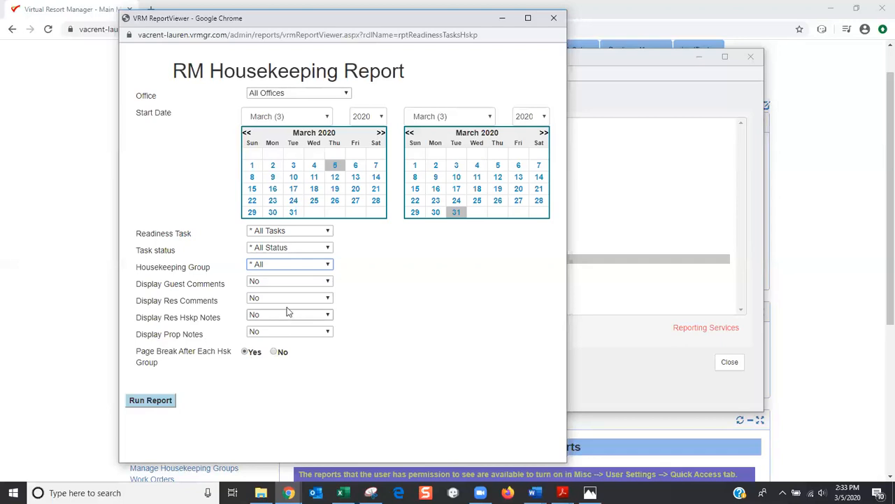
pyautogui.click(292, 284)
pyautogui.click(286, 301)
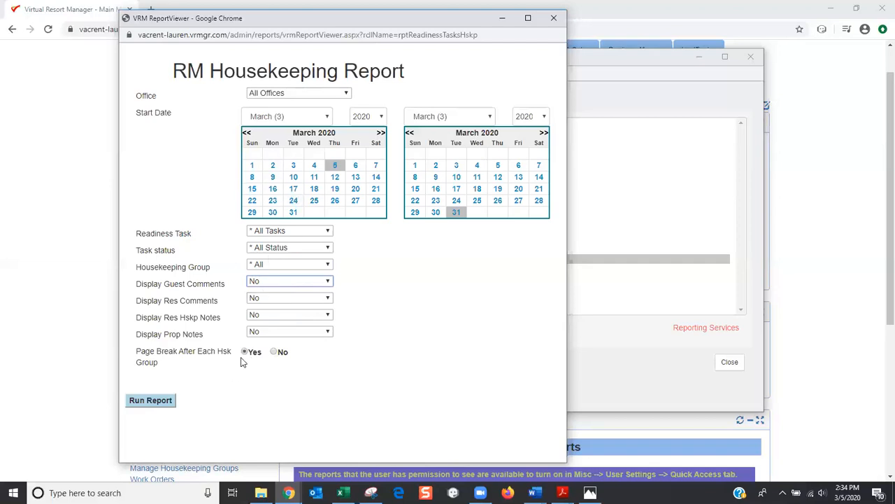
# Run the RM Housekeeping Report and maximize the report viewer window
pyautogui.click(166, 403)
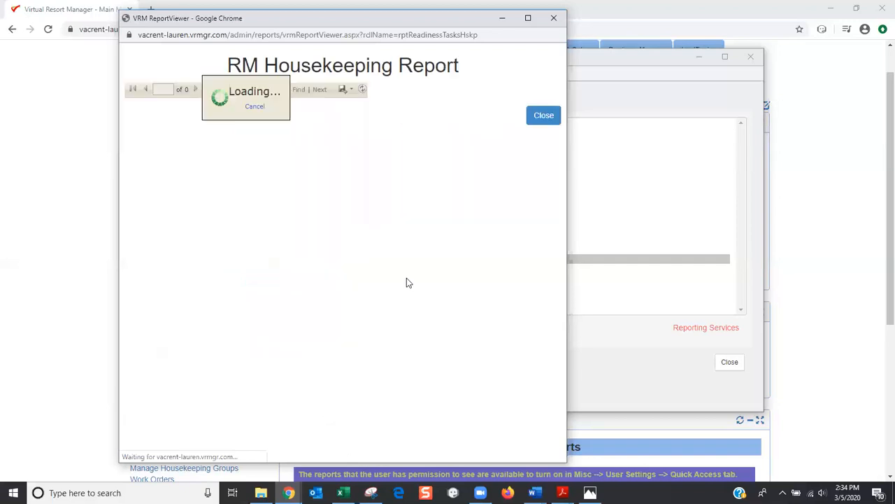
pyautogui.click(528, 18)
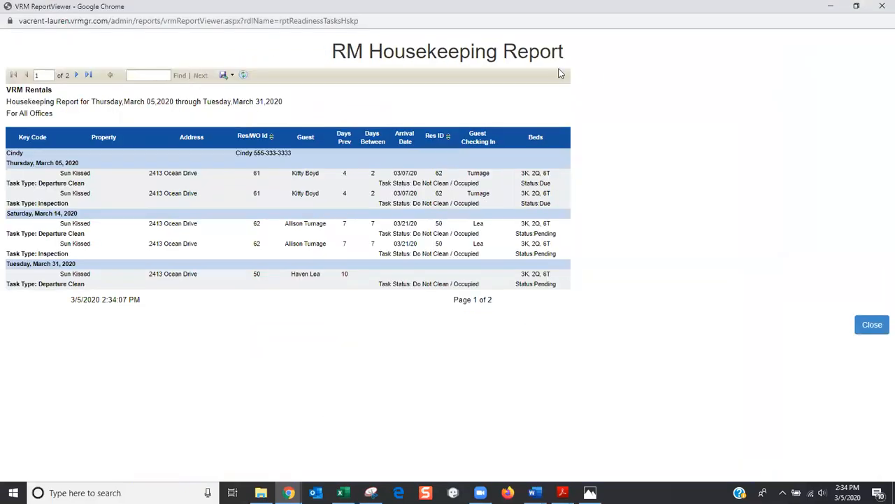
pyautogui.click(232, 75)
pyautogui.click(233, 77)
pyautogui.click(236, 51)
# Zoom the report page to 125% and inspect the housekeeping group name
pyautogui.hotkey('ctrl', '+')
pyautogui.hotkey('ctrl', '+')
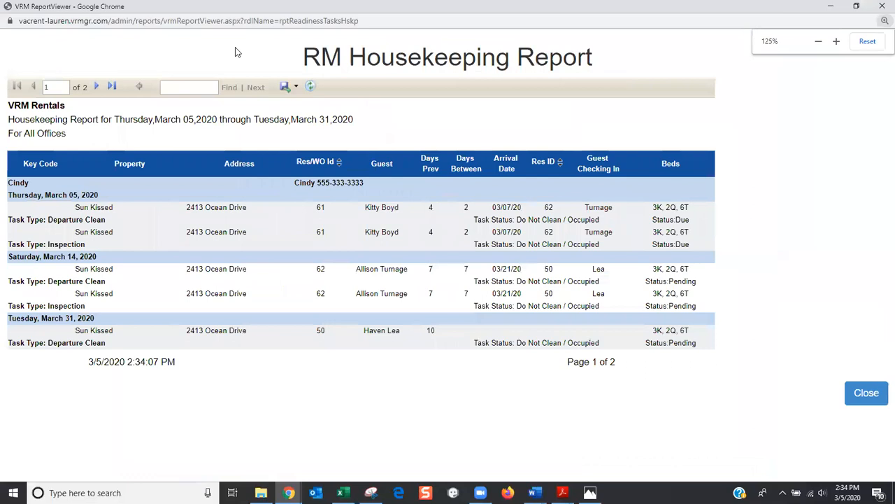
pyautogui.hotkey('ctrl', '+')
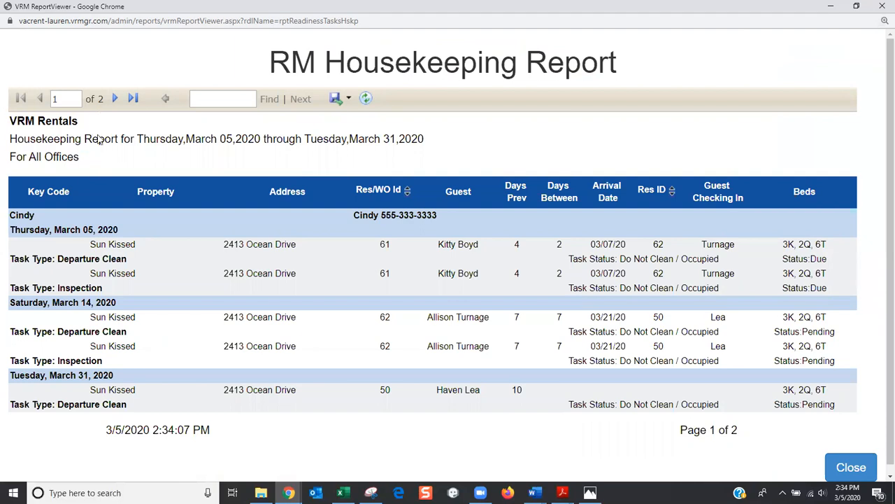
pyautogui.moveTo(33, 216); pyautogui.dragTo(13, 215)
pyautogui.click(38, 217)
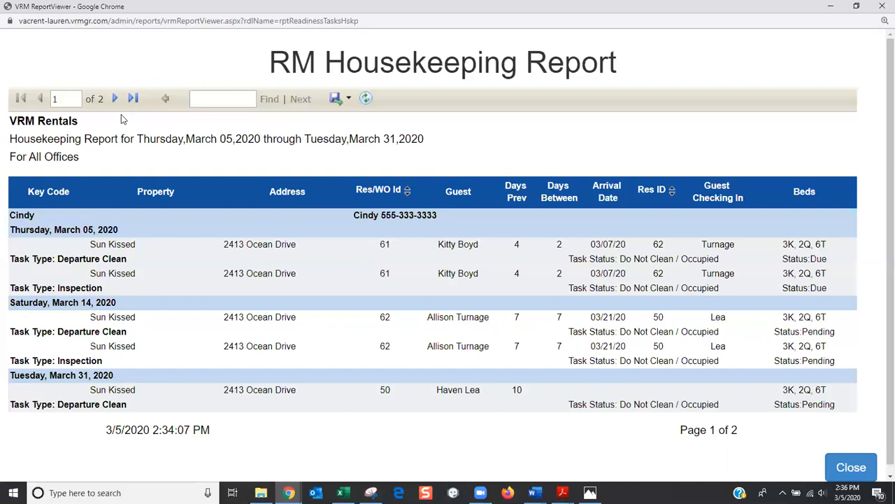
# Go to the report's second page, check its Excel/PDF/Word export formats, then close the viewer
pyautogui.click(113, 98)
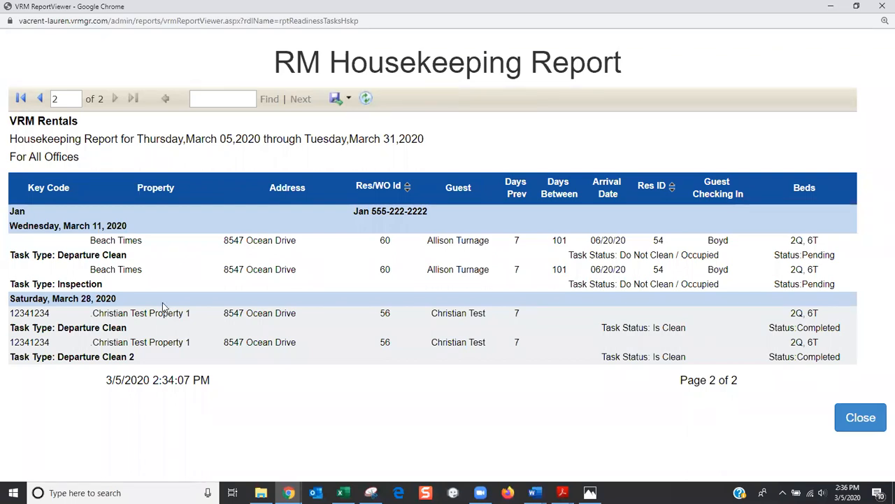
pyautogui.click(348, 100)
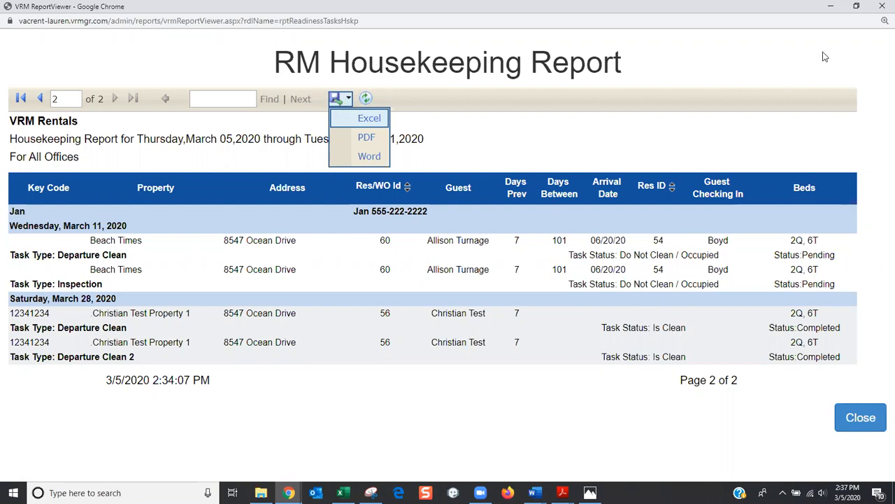
pyautogui.click(882, 7)
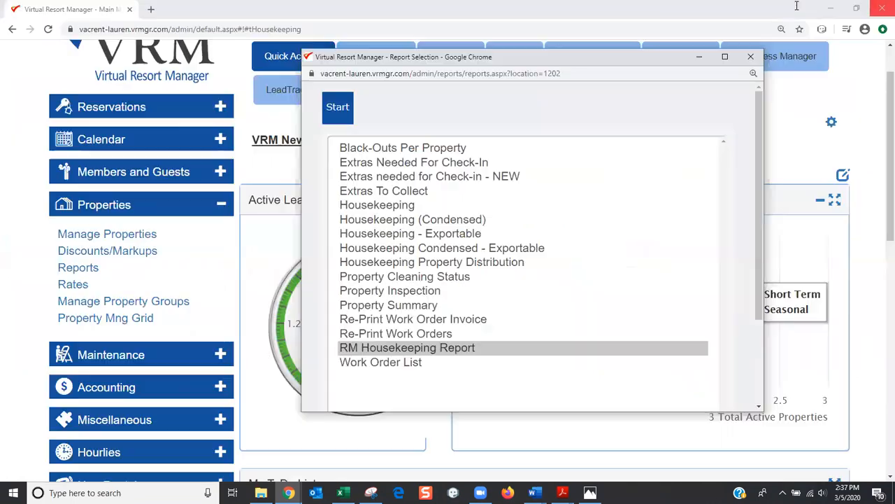
# Close Report Selection, set browser zoom to 110%, and open the Housekeeping Readiness Manager
pyautogui.click(751, 56)
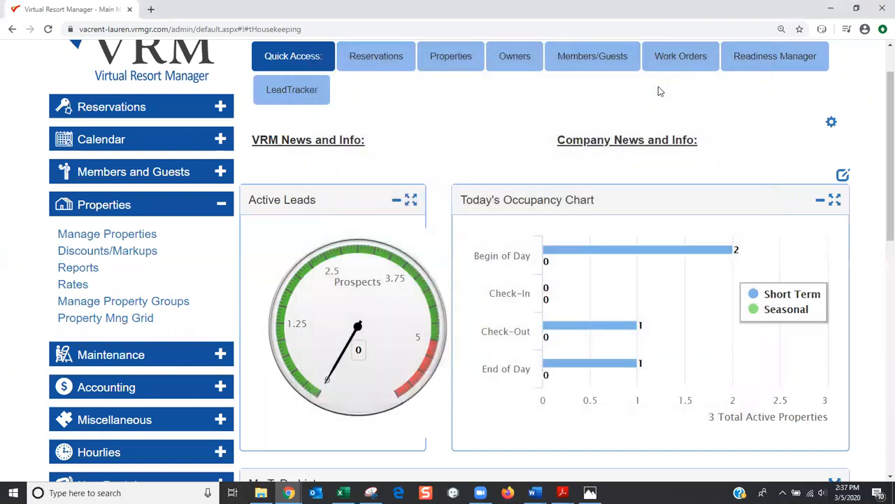
pyautogui.hotkey('ctrl', '-')
pyautogui.hotkey('ctrl', '-')
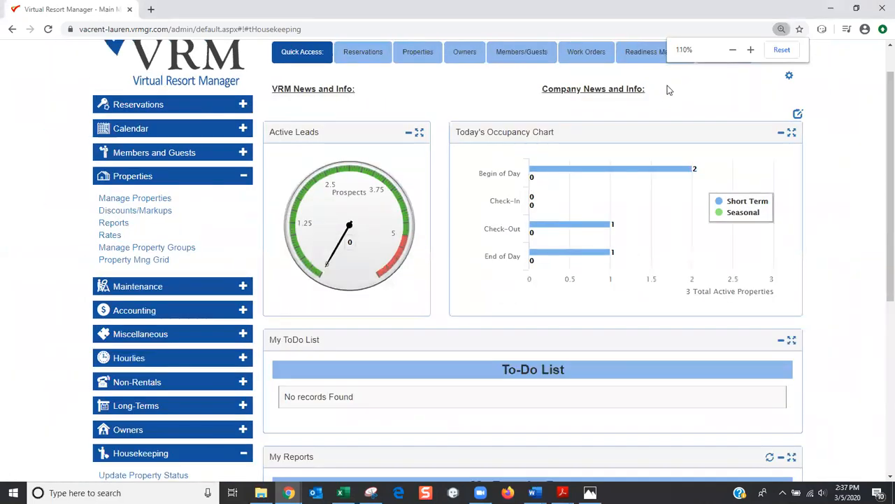
pyautogui.hotkey('ctrl', '+')
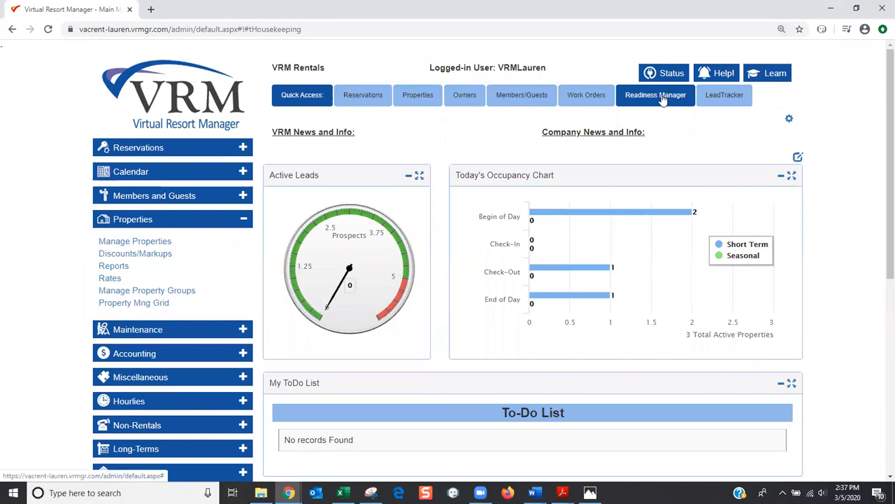
pyautogui.scroll(-1, 653, 120)
pyautogui.scroll(1, 653, 124)
pyautogui.scroll(-3, 160, 249)
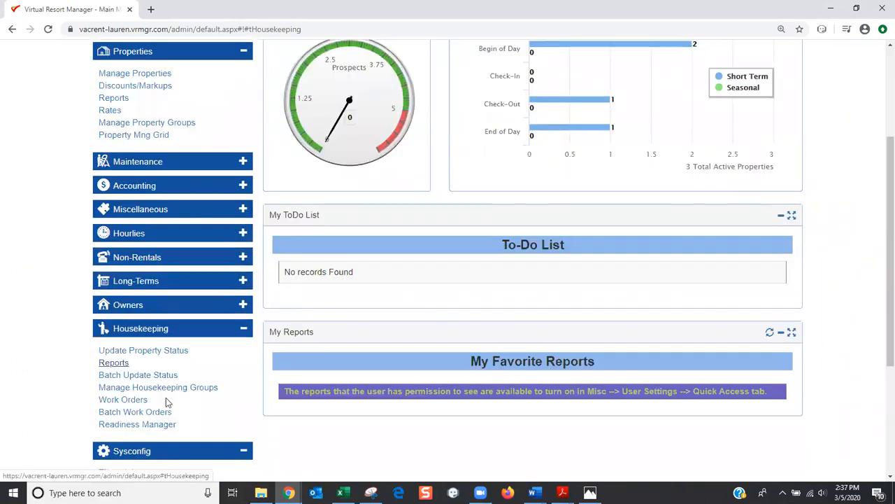
pyautogui.click(165, 424)
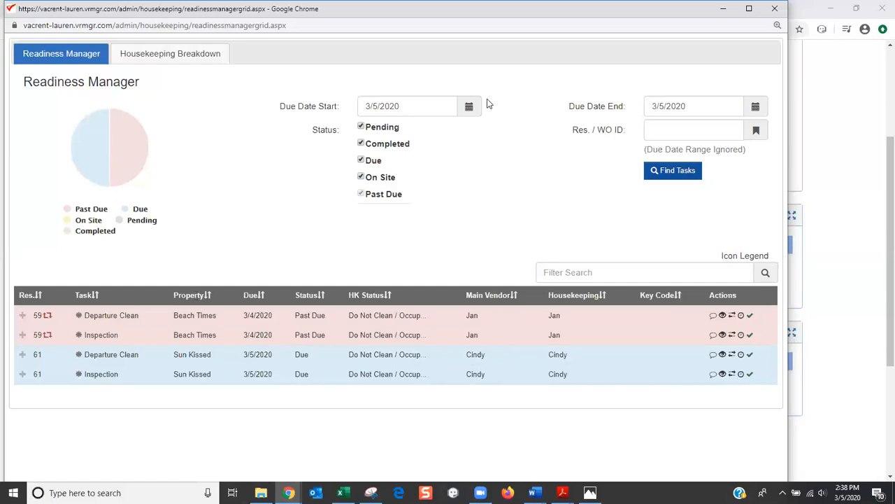
# Find tasks due through 03/31/2020 and flag the test property's completed Departure Clean back to Pending
pyautogui.click(715, 103)
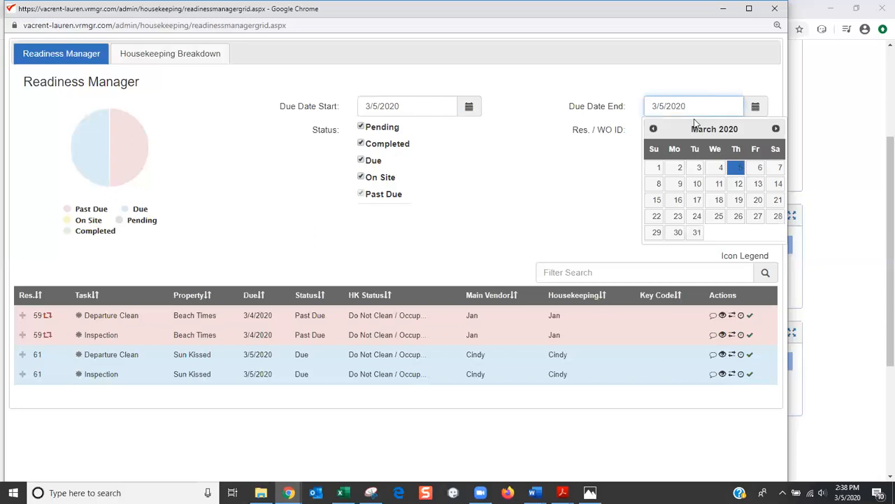
pyautogui.click(697, 234)
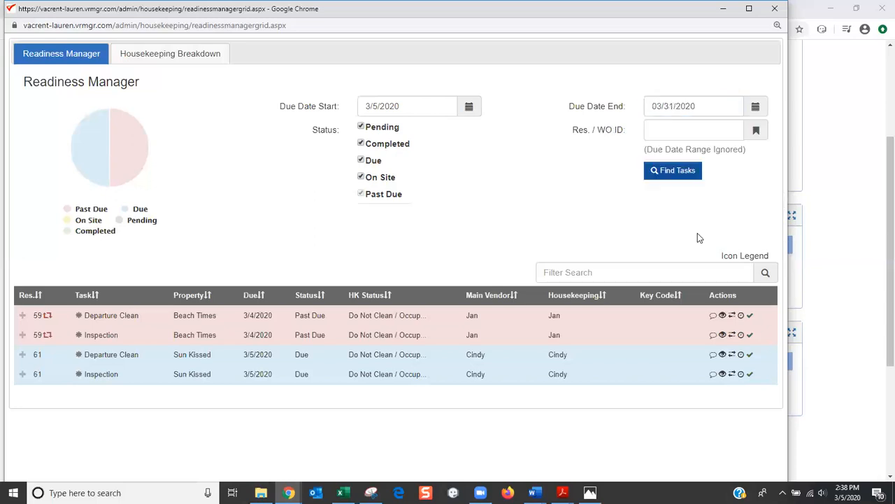
pyautogui.click(676, 174)
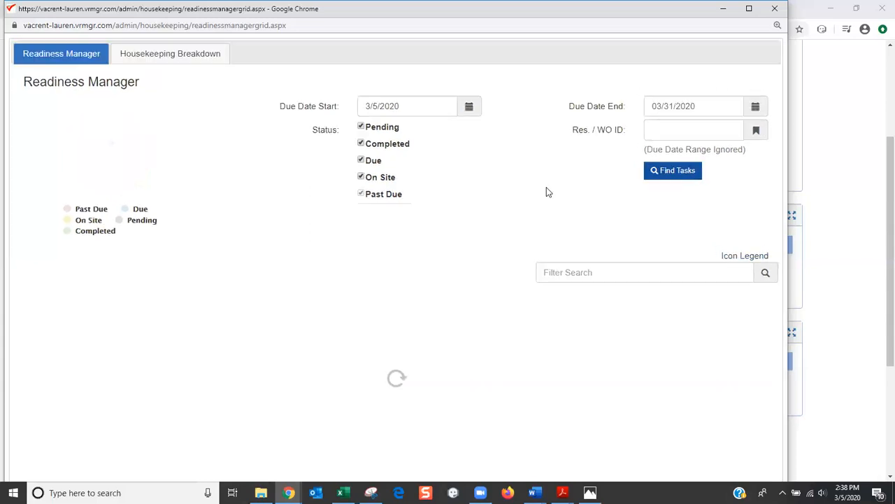
pyautogui.scroll(-1, 547, 190)
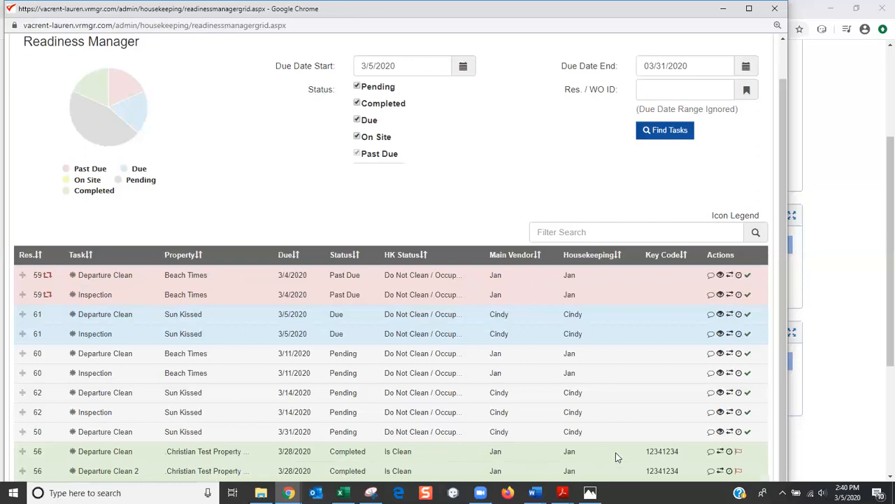
pyautogui.click(738, 452)
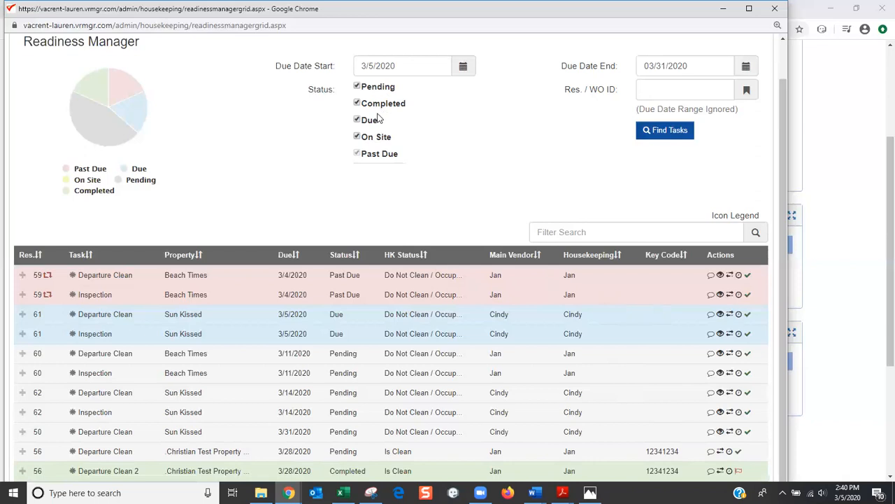
# Uncheck Pending, Due and On Site to list only Completed and Past Due tasks
pyautogui.click(357, 86)
pyautogui.click(358, 121)
pyautogui.click(358, 137)
pyautogui.click(642, 137)
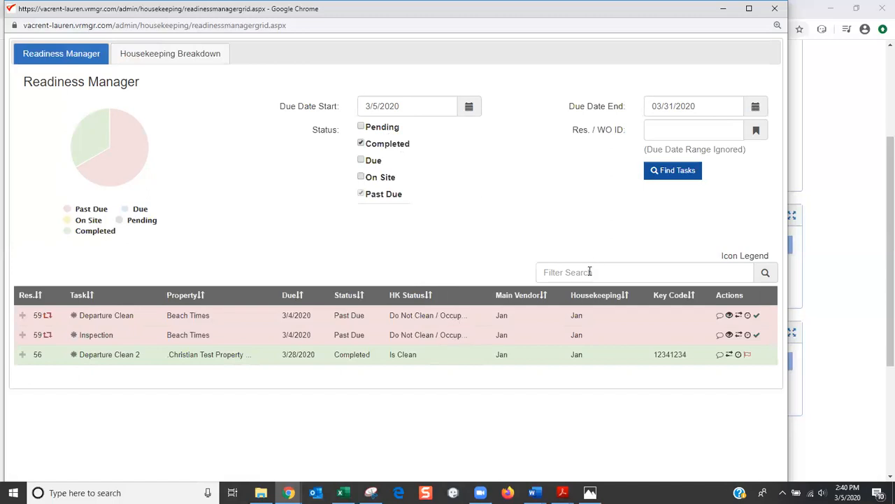
# Recheck Pending, Due and On Site and reload the tasks with every status
pyautogui.click(362, 128)
pyautogui.click(361, 160)
pyautogui.click(361, 177)
pyautogui.click(653, 173)
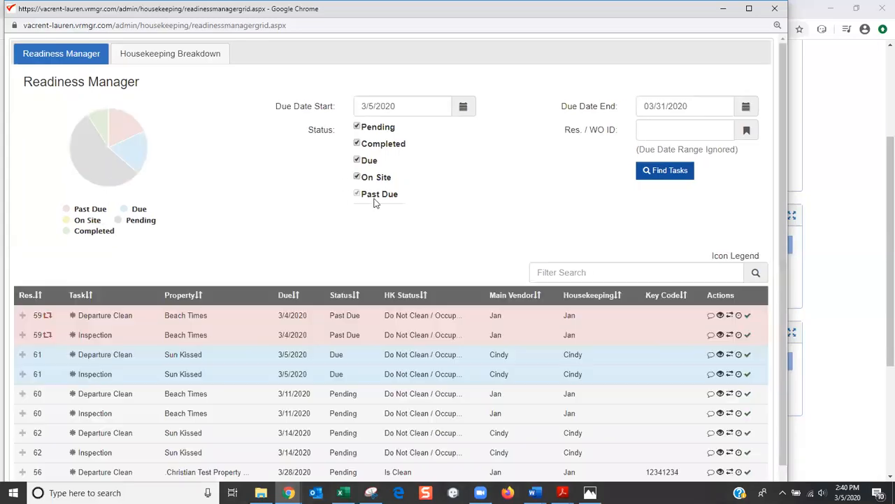
# Filter the task list by a vendor's name, then delete the filter text
pyautogui.scroll(-1, 374, 203)
pyautogui.click(552, 231)
pyautogui.write('Jan')
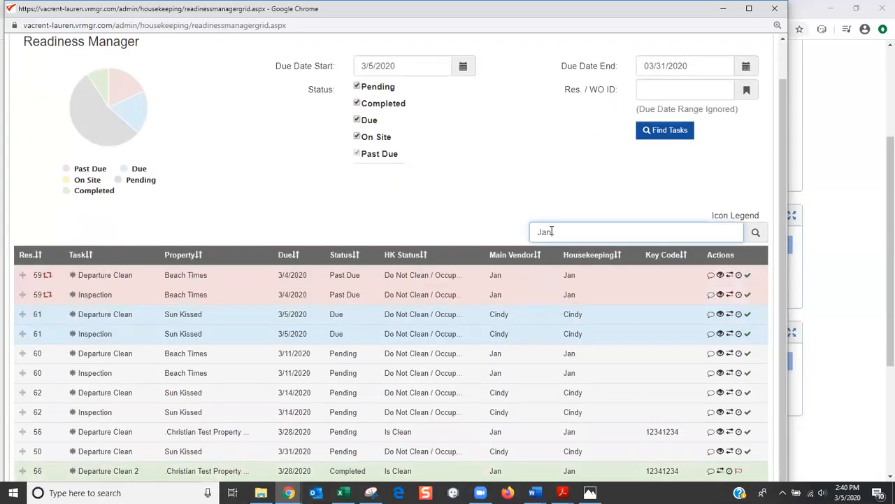
pyautogui.press('Return')
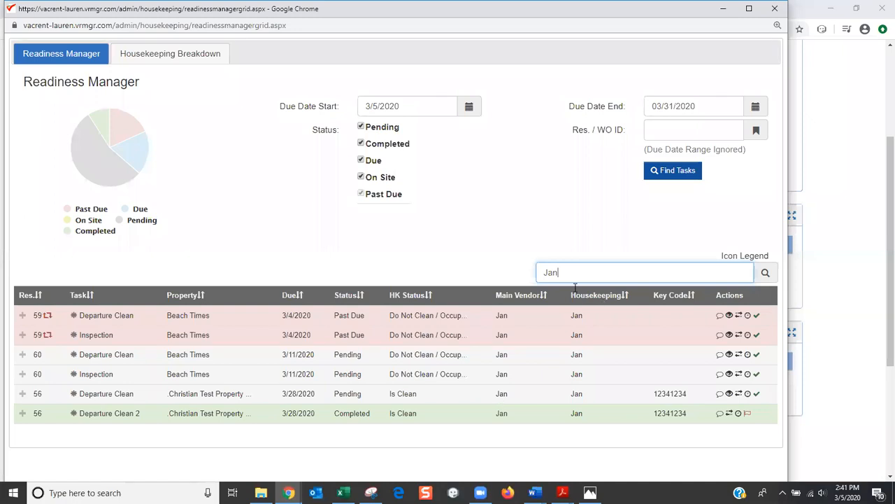
pyautogui.moveTo(577, 272); pyautogui.dragTo(508, 276)
pyautogui.press('BackSpace')
# Reload the unfiltered task list, sort it by property, then by due date reversed
pyautogui.click(688, 174)
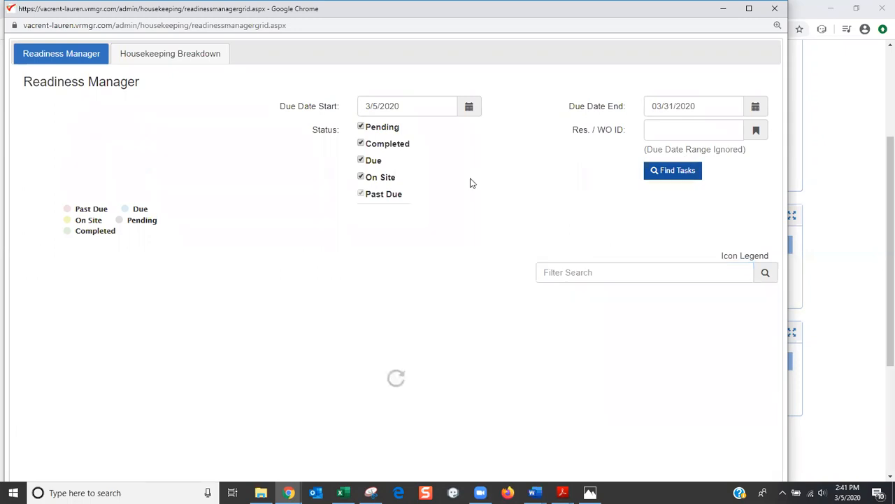
pyautogui.scroll(-1, 418, 221)
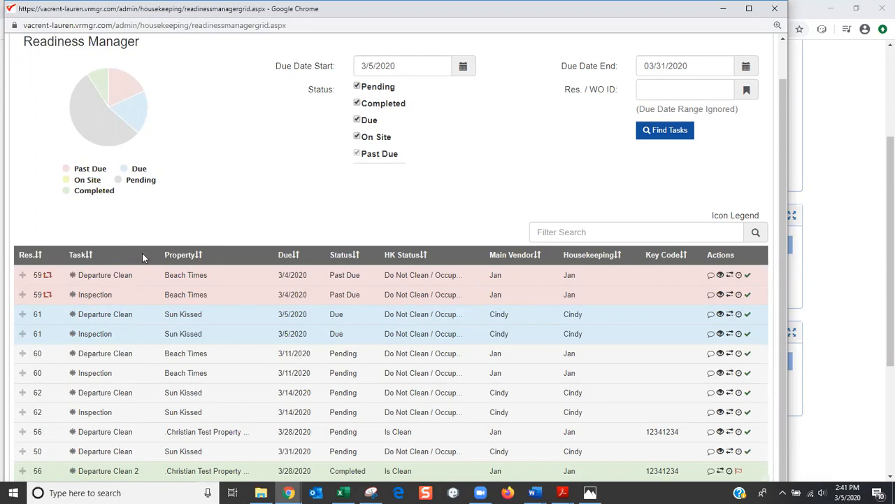
pyautogui.click(198, 255)
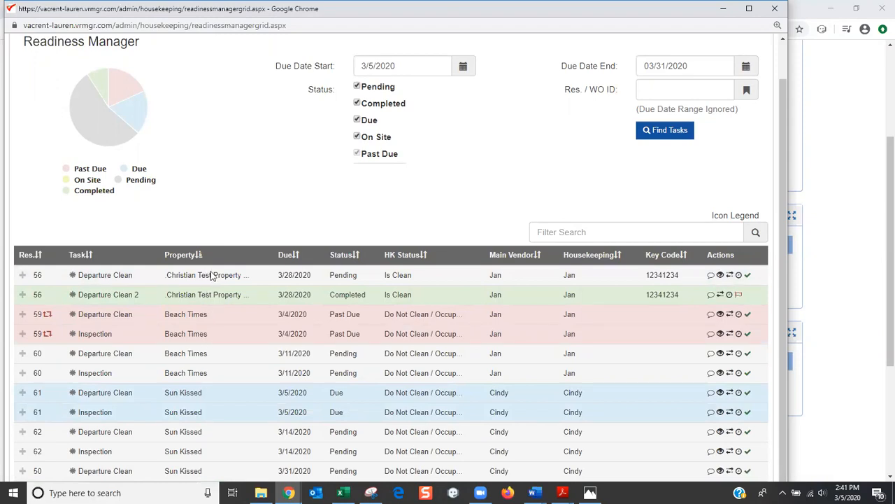
pyautogui.click(296, 257)
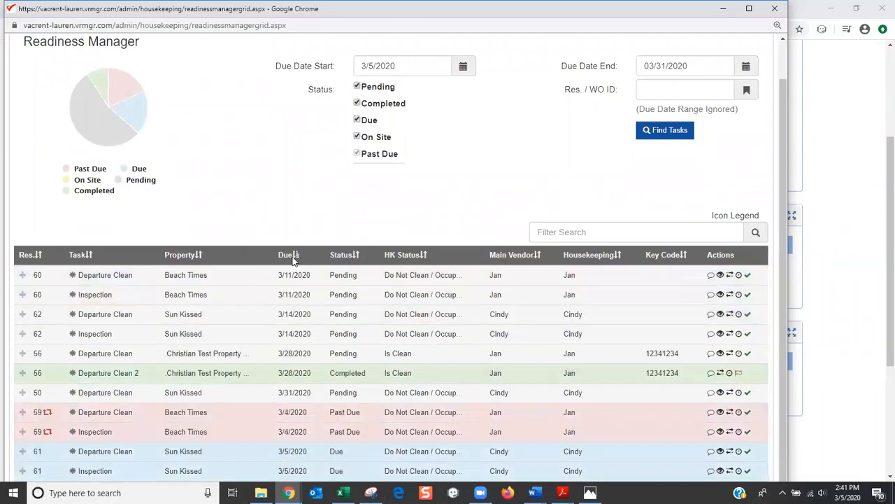
pyautogui.click(294, 256)
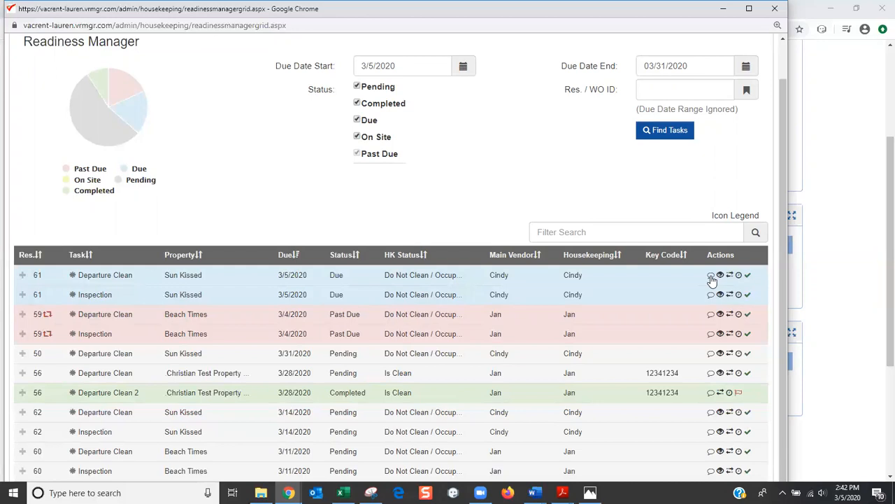
# Add the note 'Please be sure to check for pet hair' to the Sun Kissed Departure Clean task
pyautogui.click(712, 276)
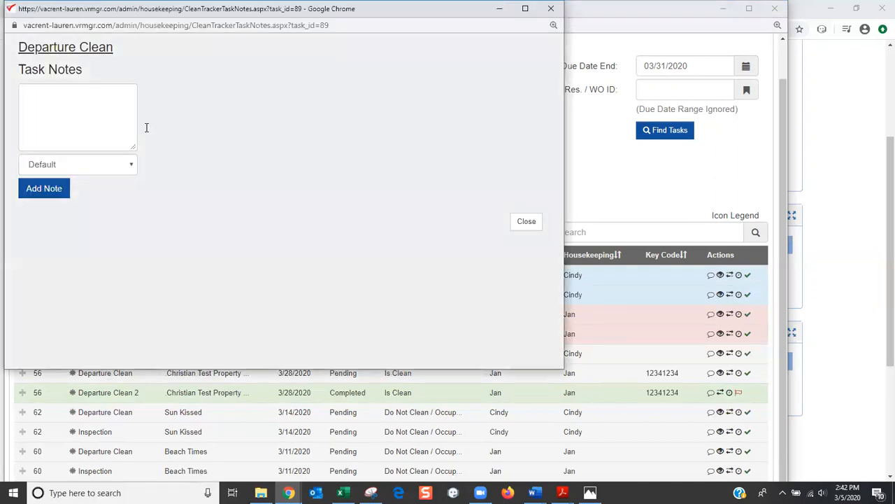
pyautogui.click(60, 104)
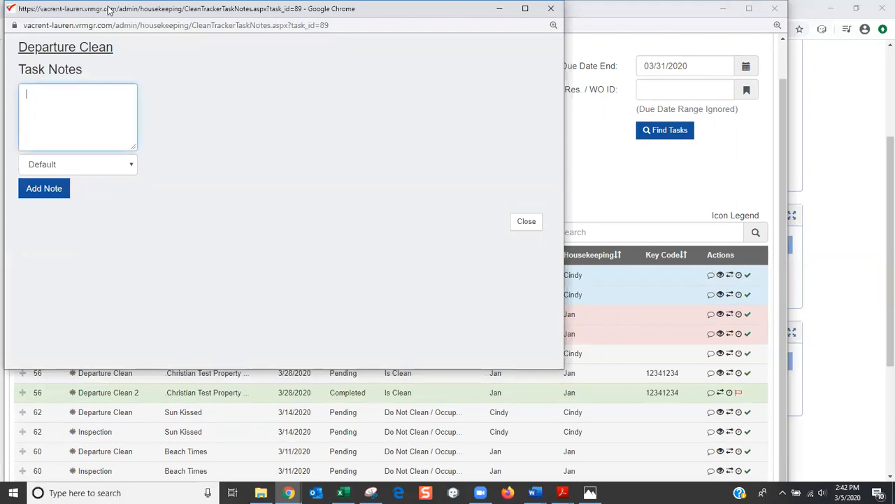
pyautogui.moveTo(108, 9); pyautogui.dragTo(397, 296)
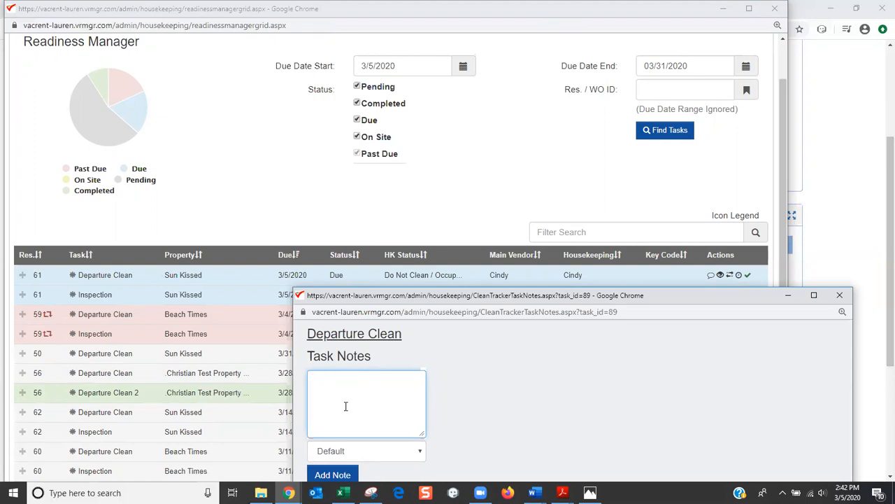
pyautogui.write('Please be sure to check for pet hair')
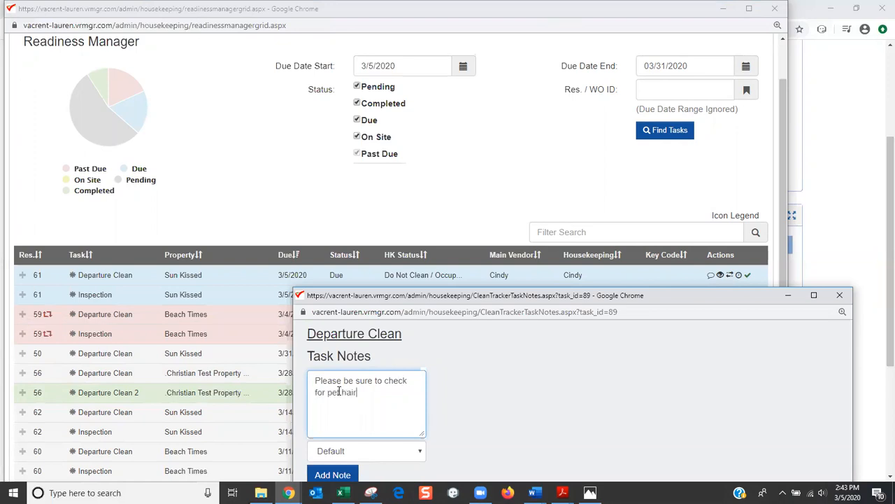
pyautogui.moveTo(370, 290); pyautogui.dragTo(361, 156)
pyautogui.click(334, 341)
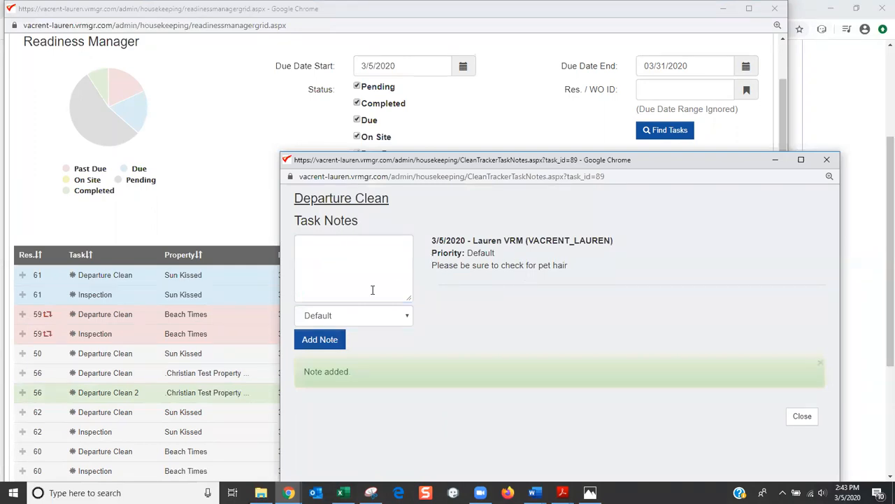
pyautogui.click(828, 162)
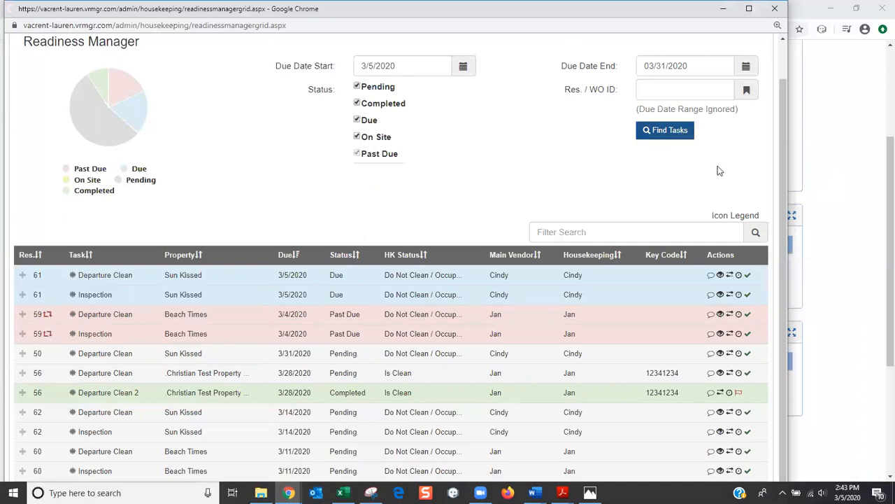
# Scroll down to the Sun Kissed 3/5/2020 Departure Clean, now flagged as having a note
pyautogui.scroll(-1, 689, 205)
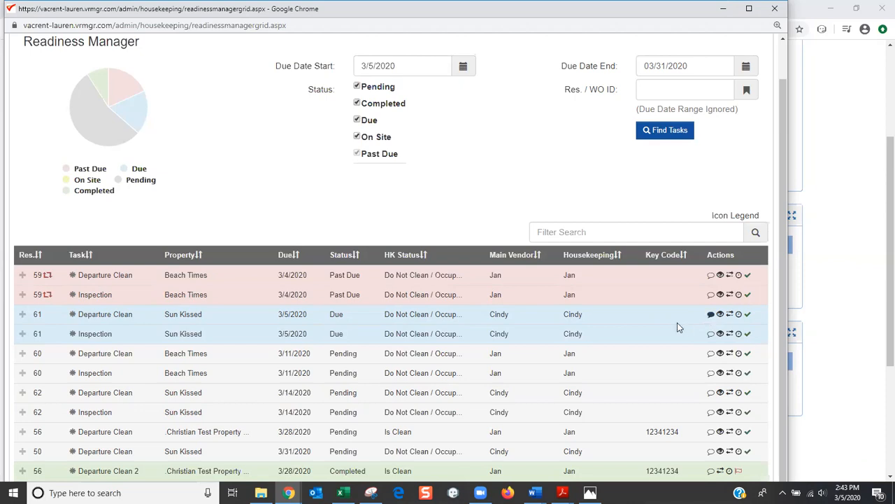
pyautogui.click(721, 314)
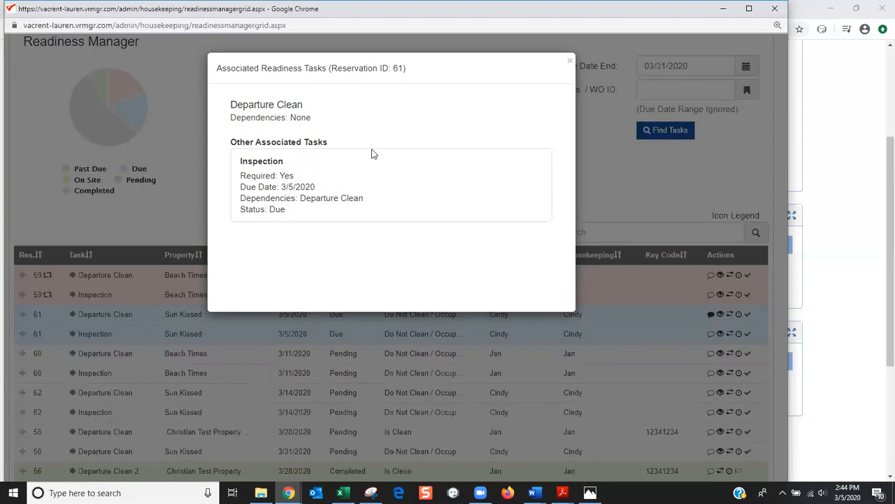
pyautogui.click(571, 64)
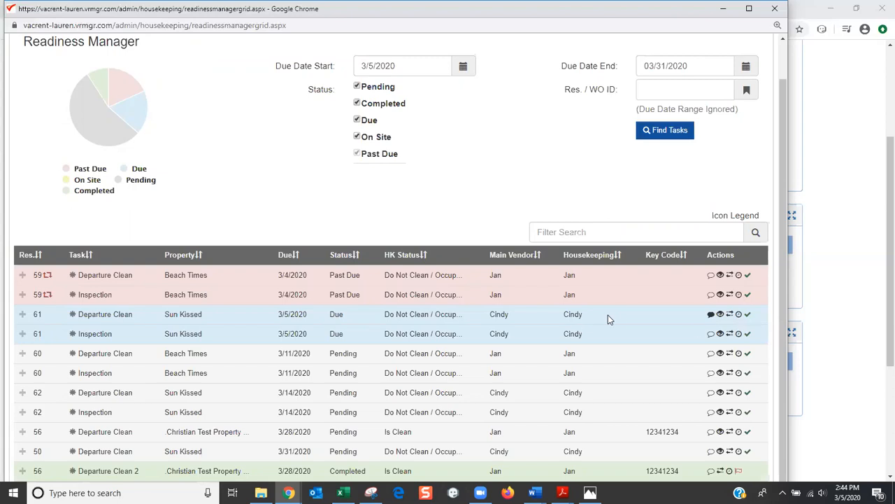
# Re-assign reservation 61's Departure Clean, picking the vendor's own housekeeping group from the dropdown
pyautogui.click(730, 314)
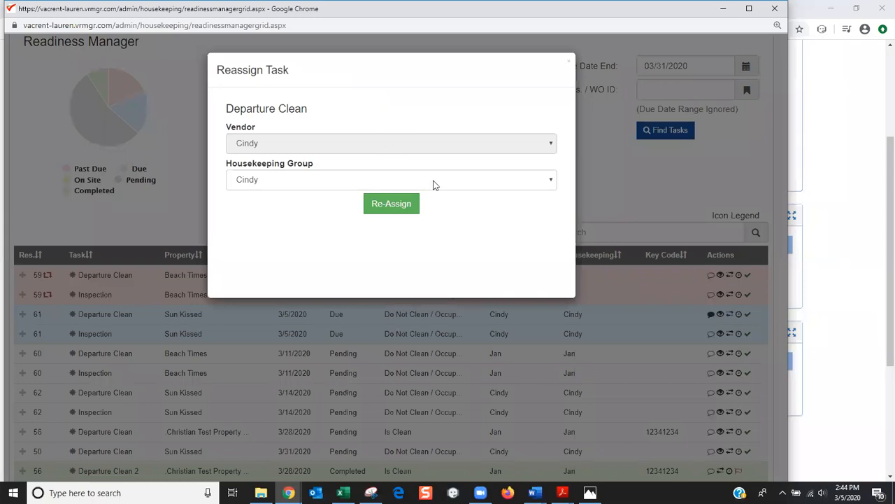
pyautogui.click(434, 182)
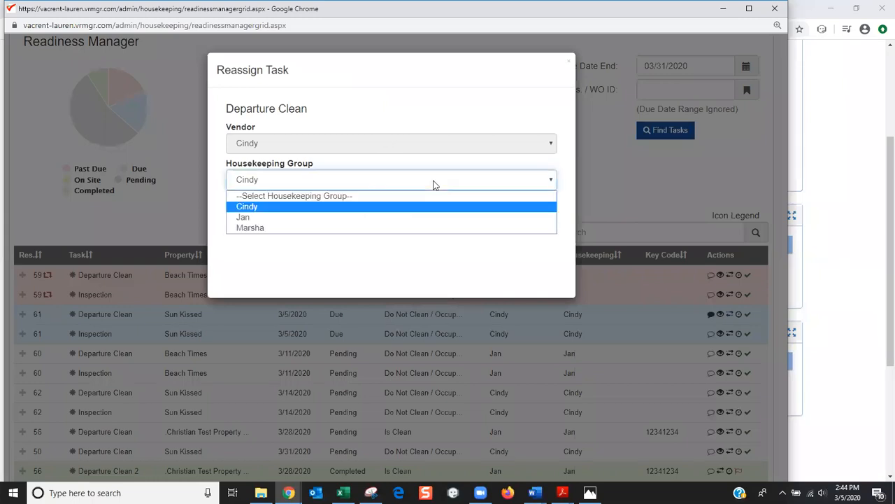
pyautogui.click(421, 217)
pyautogui.click(390, 204)
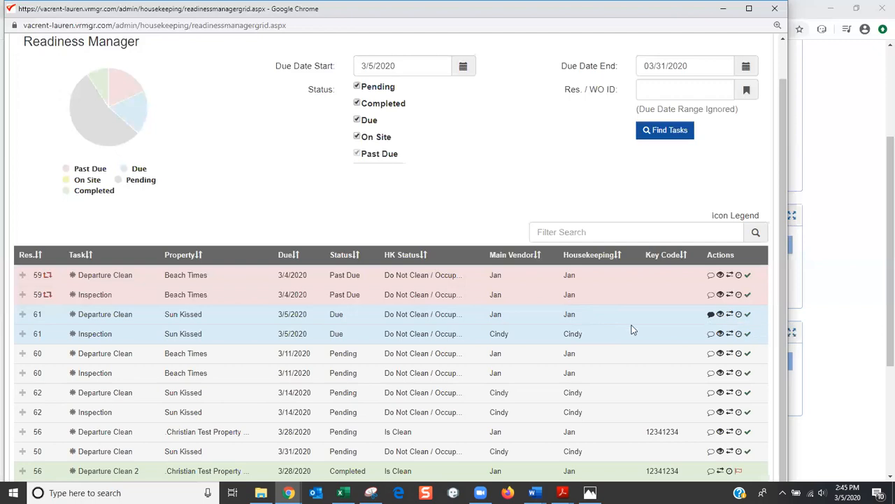
pyautogui.click(738, 314)
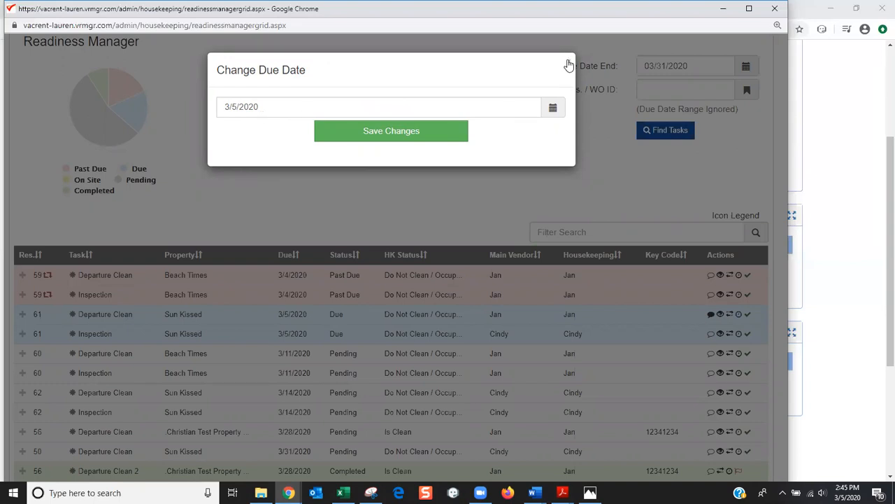
pyautogui.click(581, 124)
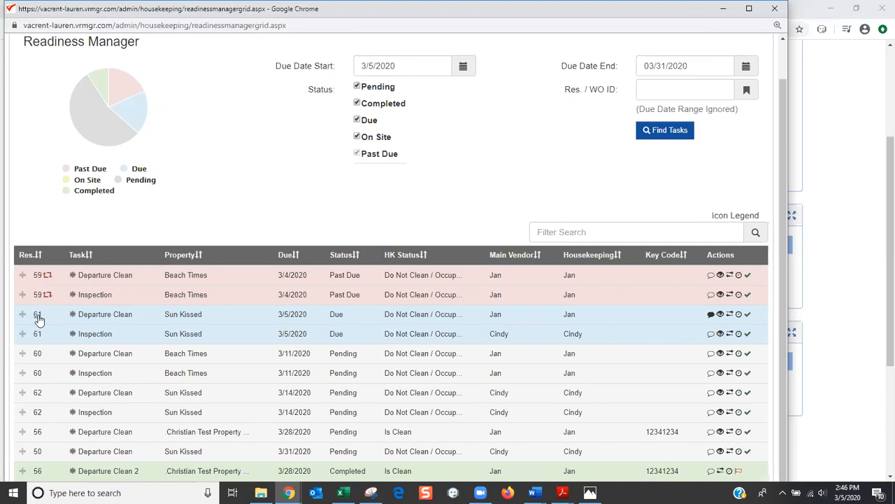
# Open reservation 61 and view its Readiness tab showing Departure Clean and Inspection selected
pyautogui.click(38, 317)
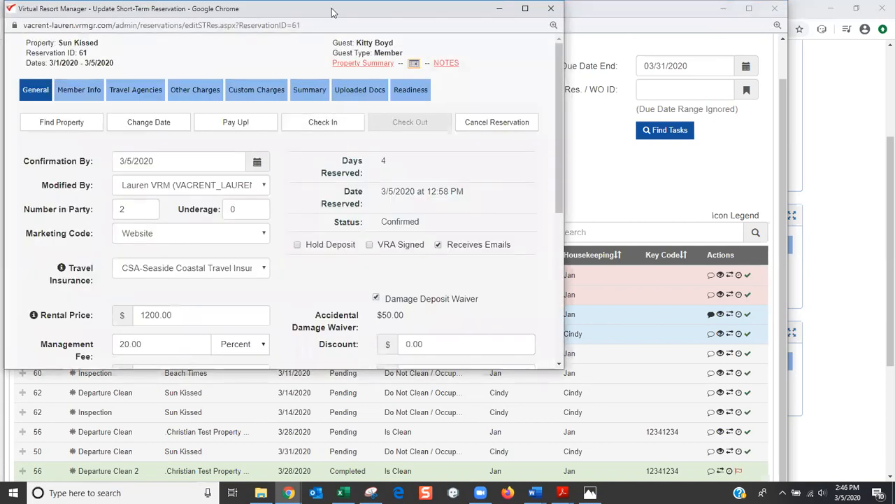
pyautogui.moveTo(332, 13); pyautogui.dragTo(541, 22)
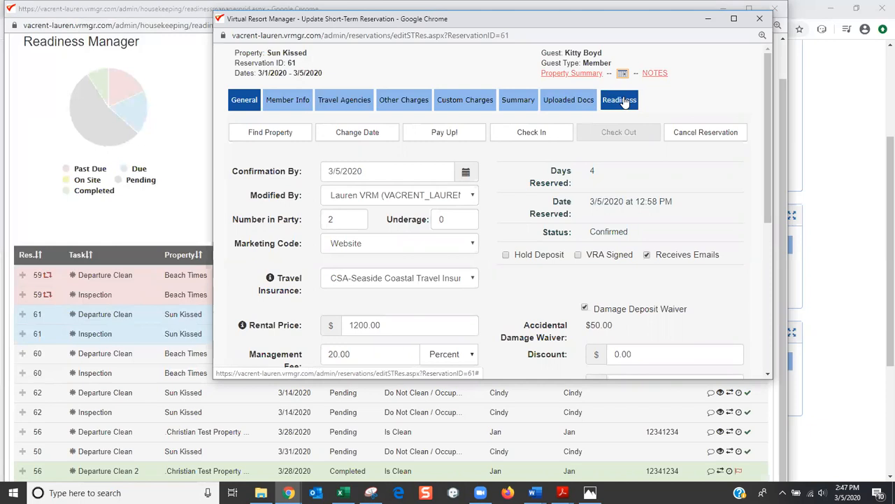
pyautogui.click(624, 100)
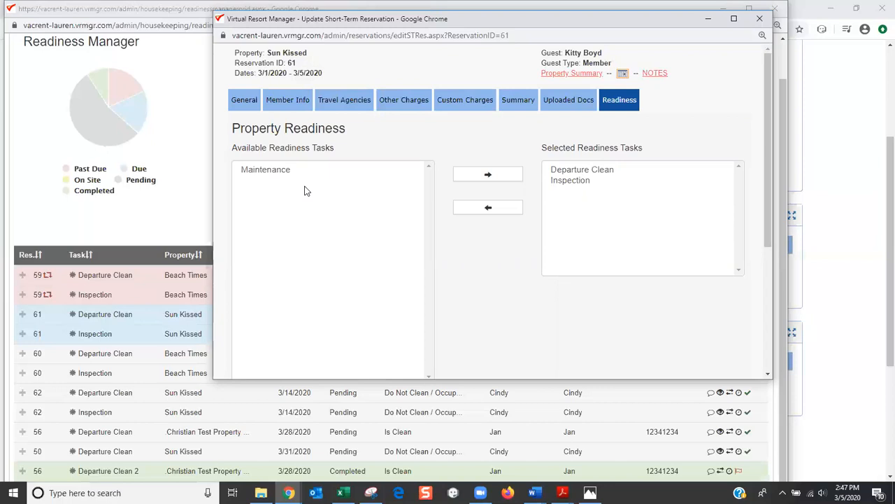
# Add the Maintenance task to reservation 61's readiness tasks, then remove it again
pyautogui.click(274, 169)
pyautogui.click(502, 177)
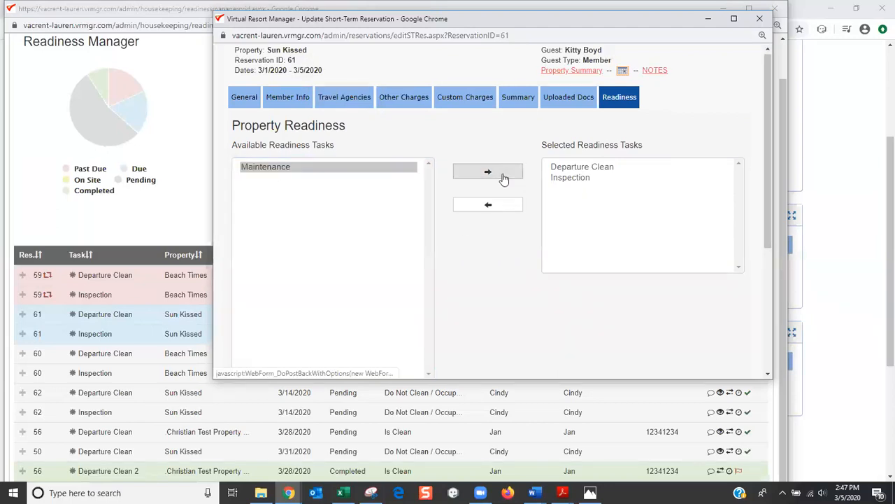
pyautogui.click(562, 189)
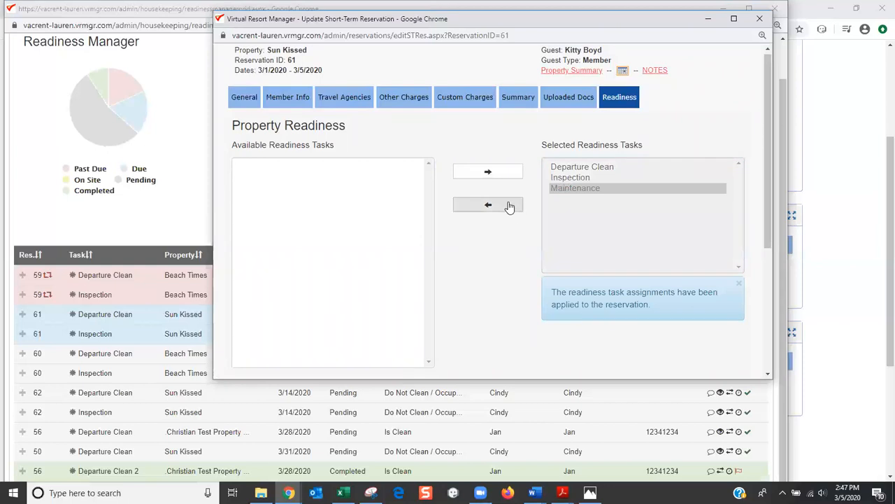
pyautogui.click(509, 207)
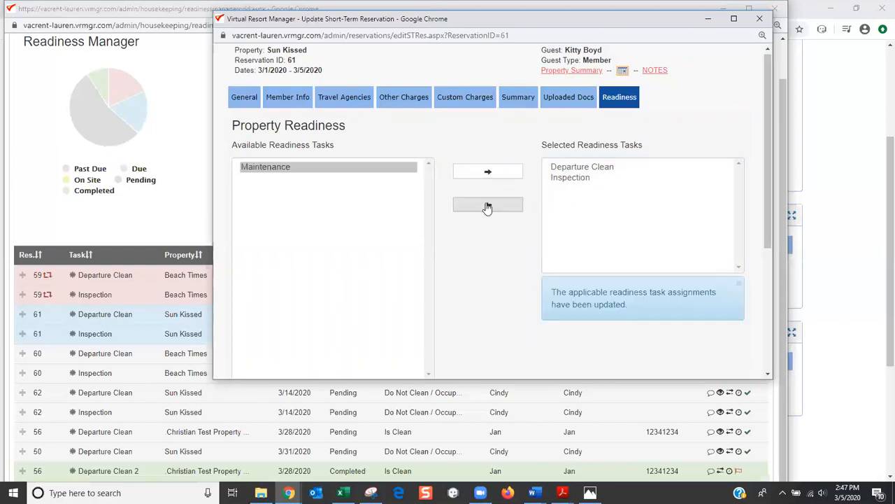
# Reassign reservation 61's Departure Clean to its original housekeeping group
pyautogui.click(586, 171)
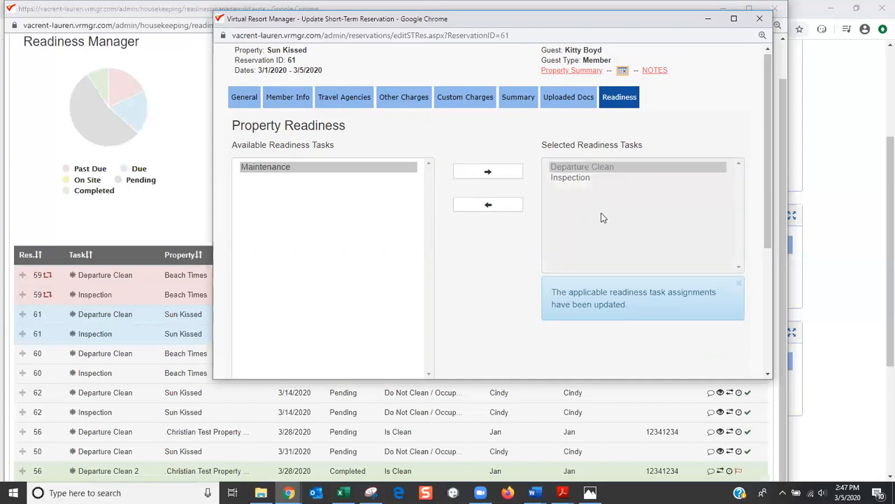
pyautogui.scroll(-1, 606, 216)
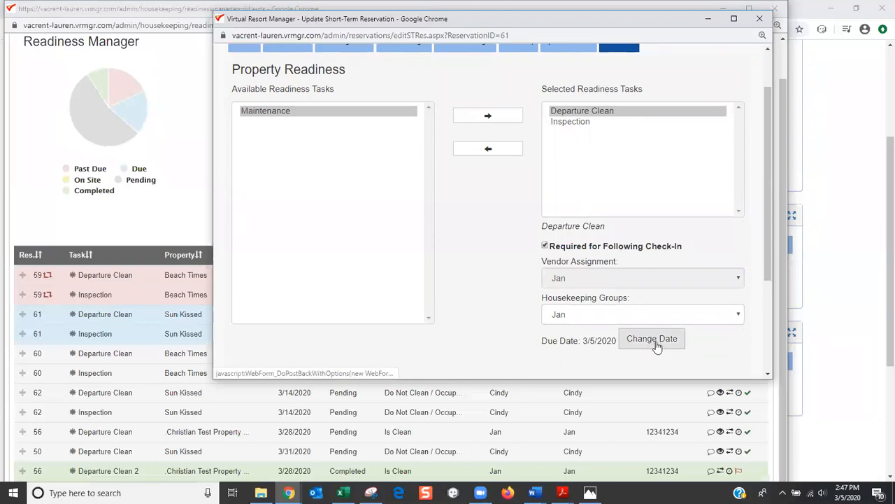
pyautogui.click(736, 315)
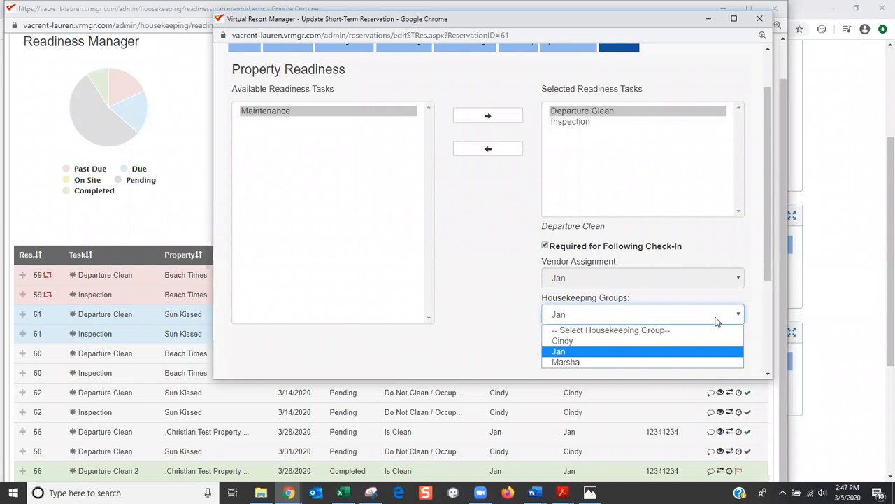
pyautogui.click(678, 342)
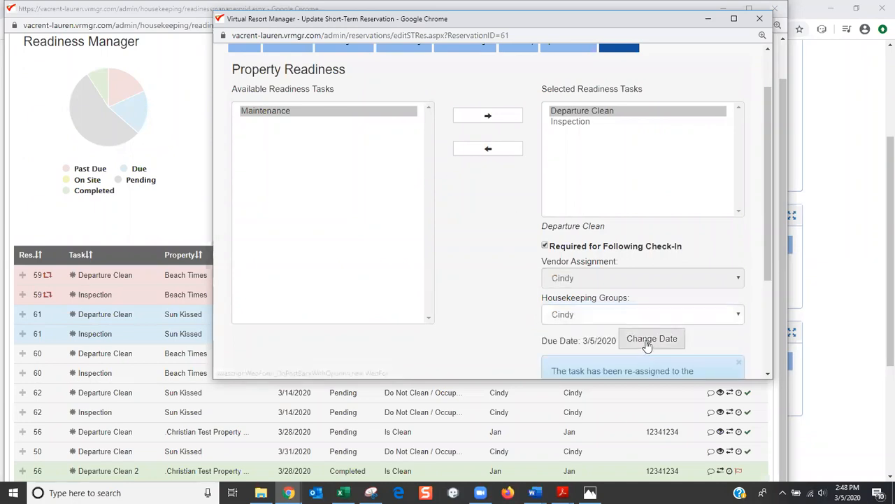
# Change the Departure Clean due date to 3/6/2020 and save
pyautogui.click(648, 345)
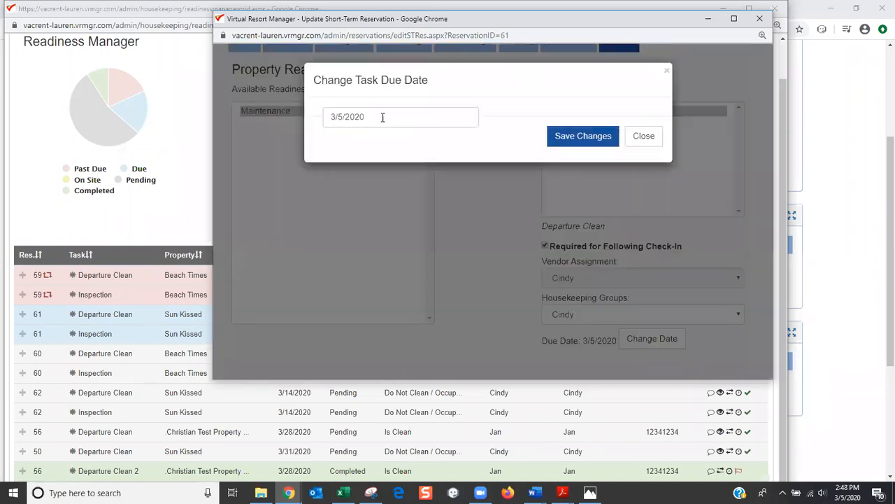
pyautogui.click(342, 116)
pyautogui.press('BackSpace')
pyautogui.write('6')
pyautogui.click(569, 138)
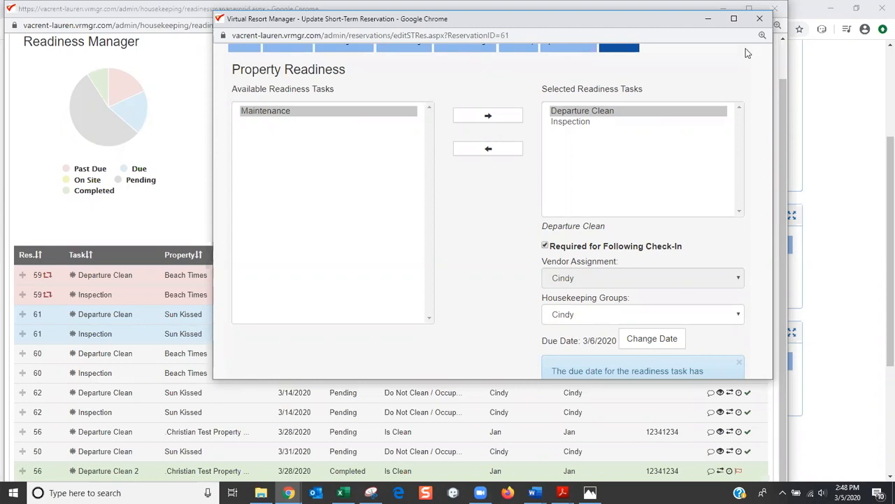
# Close the reservation and search Readiness Manager tasks starting from March 4, 2020
pyautogui.click(757, 23)
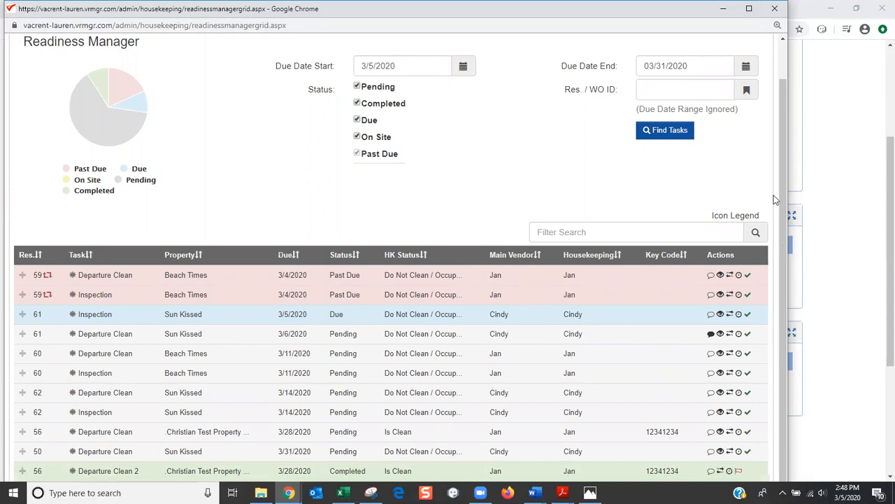
pyautogui.click(419, 63)
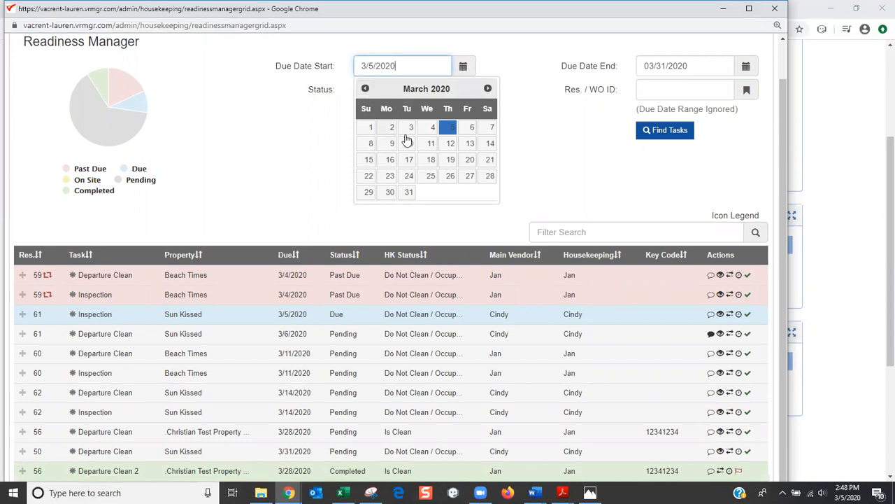
pyautogui.click(431, 130)
pyautogui.click(655, 131)
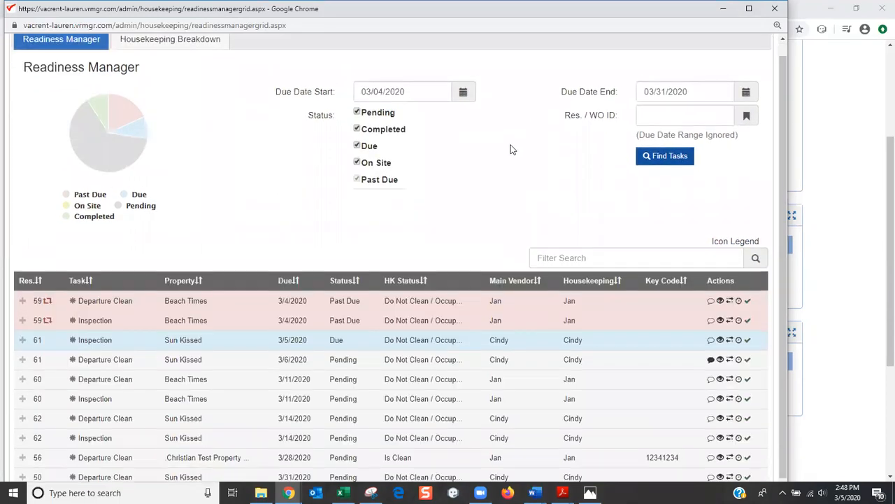
# Review the task grid and move the Readiness Manager window down slightly
pyautogui.scroll(-1, 509, 145)
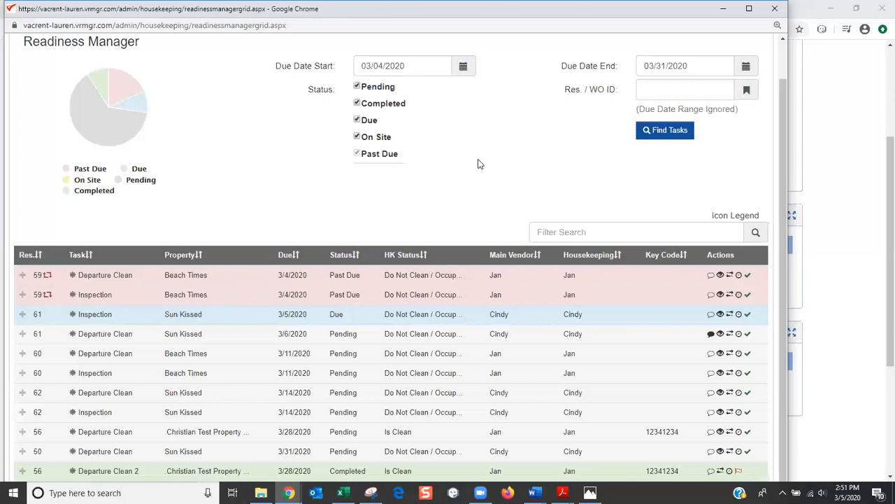
pyautogui.scroll(2, 480, 164)
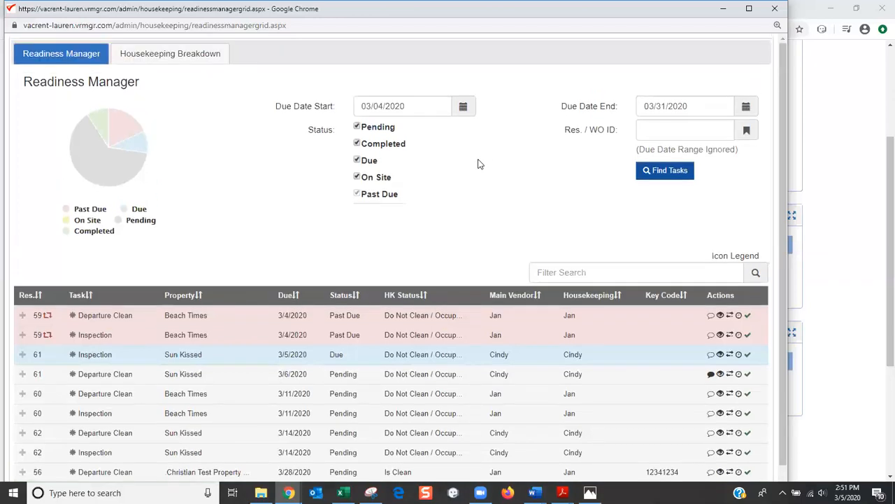
pyautogui.scroll(-2, 480, 164)
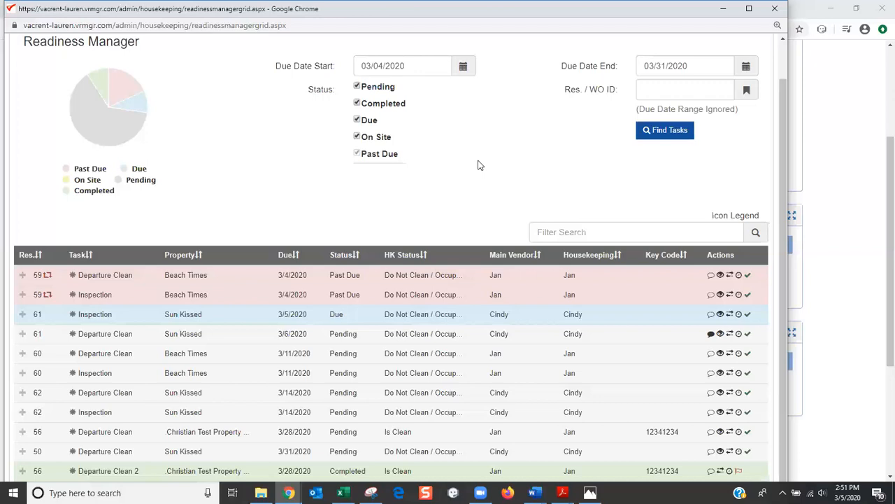
pyautogui.scroll(2, 480, 165)
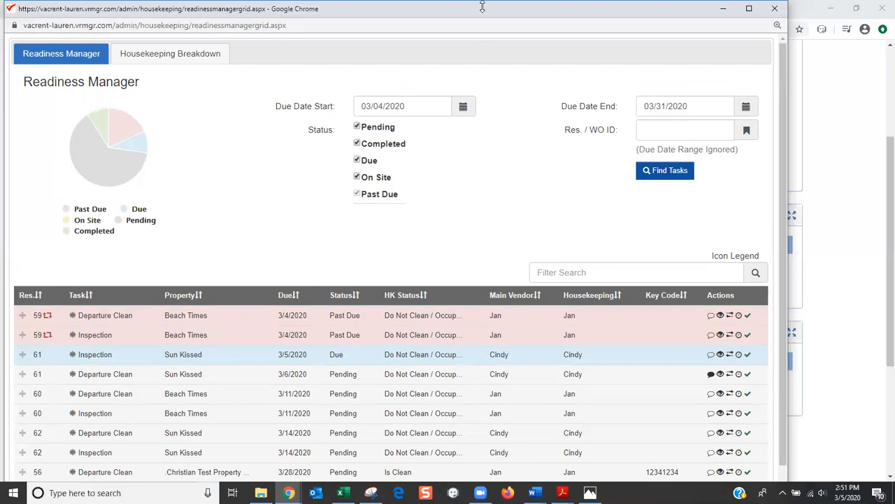
pyautogui.moveTo(487, 14); pyautogui.dragTo(489, 48)
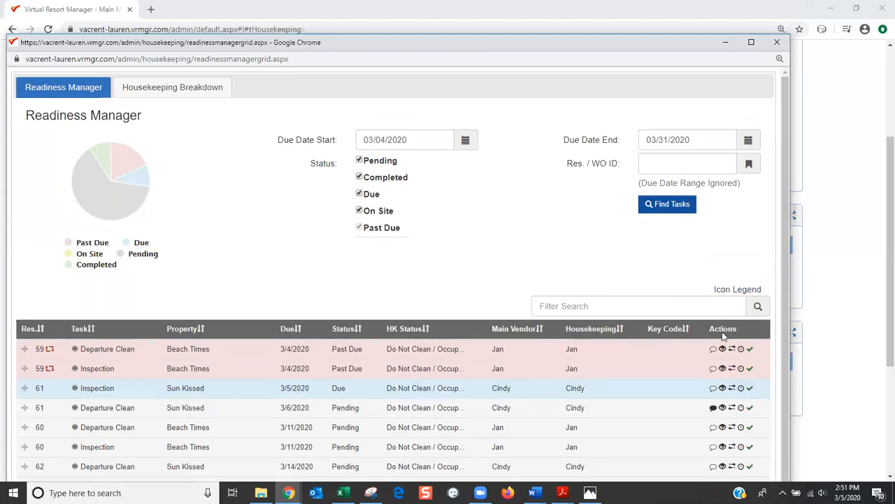
pyautogui.click(736, 290)
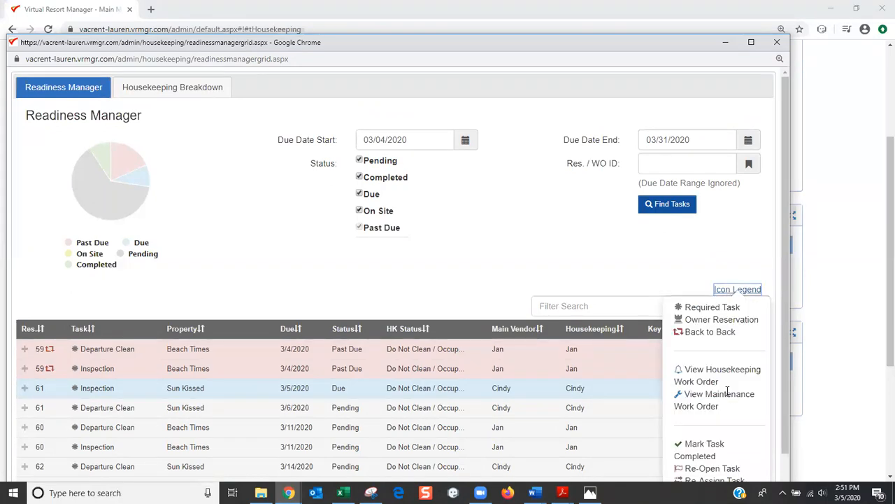
pyautogui.scroll(-3, 711, 330)
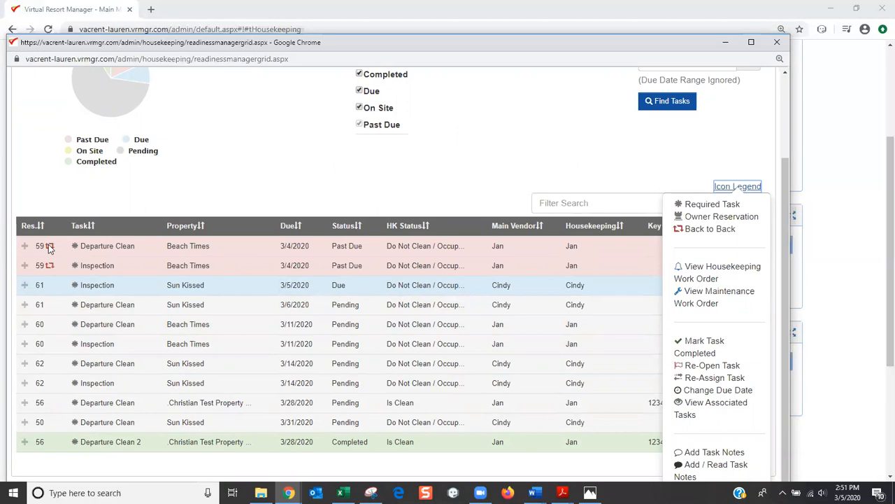
pyautogui.moveTo(49, 253)
pyautogui.scroll(1, 692, 217)
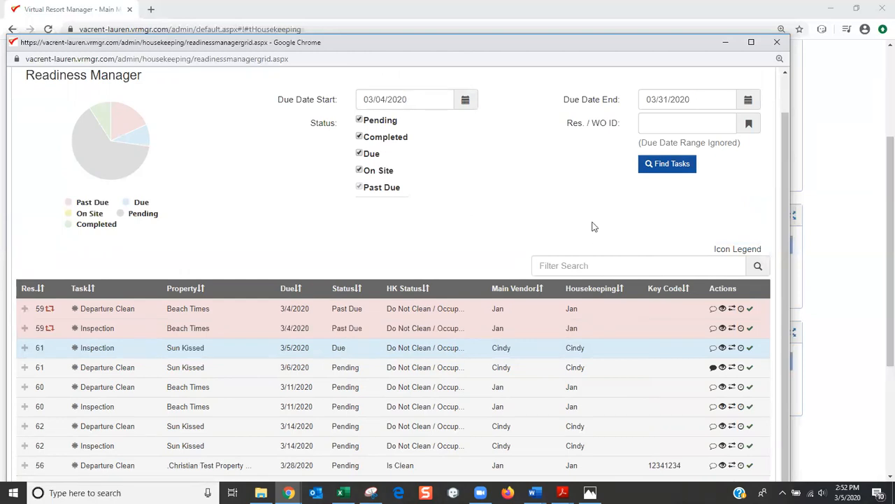
pyautogui.scroll(2, 593, 226)
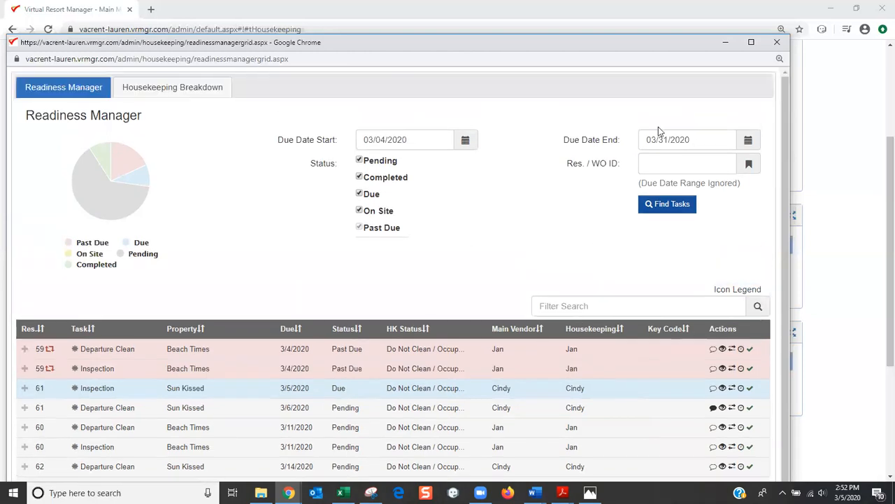
# Close Readiness Manager and open Manage Vendors under the Maintenance section
pyautogui.click(779, 44)
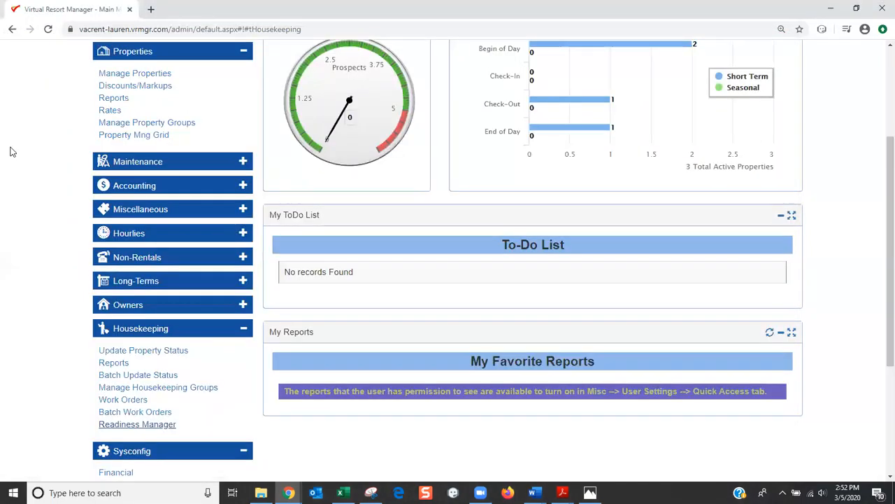
pyautogui.scroll(3, 10, 151)
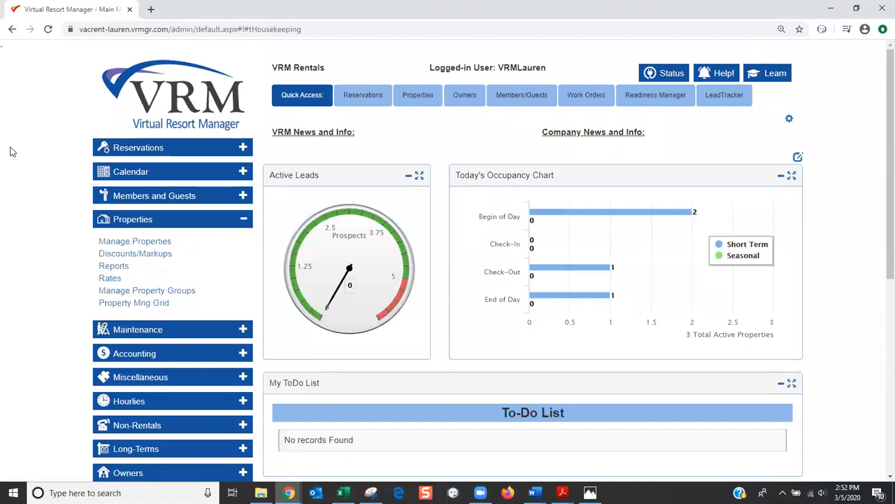
pyautogui.scroll(-2, 10, 151)
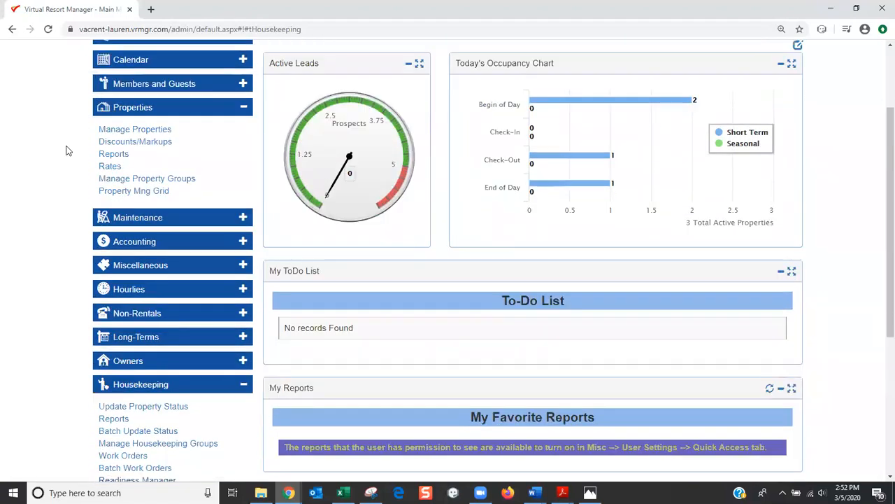
pyautogui.click(165, 218)
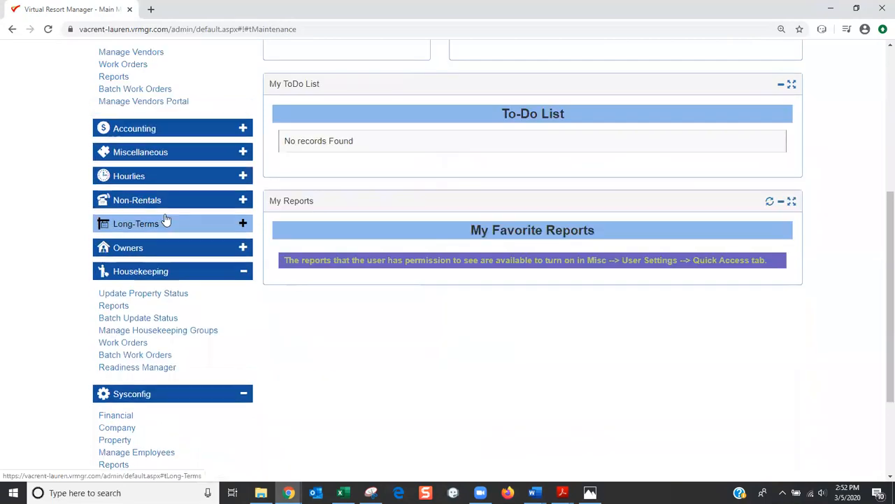
pyautogui.scroll(1, 161, 207)
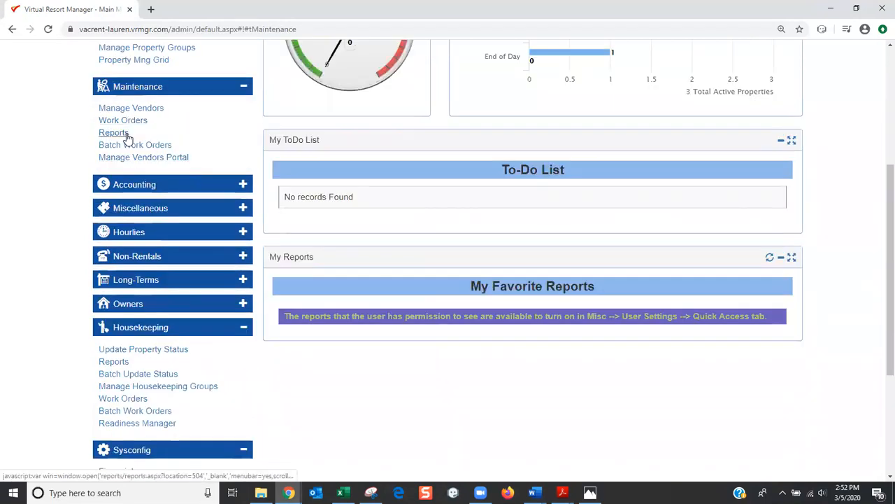
pyautogui.click(138, 108)
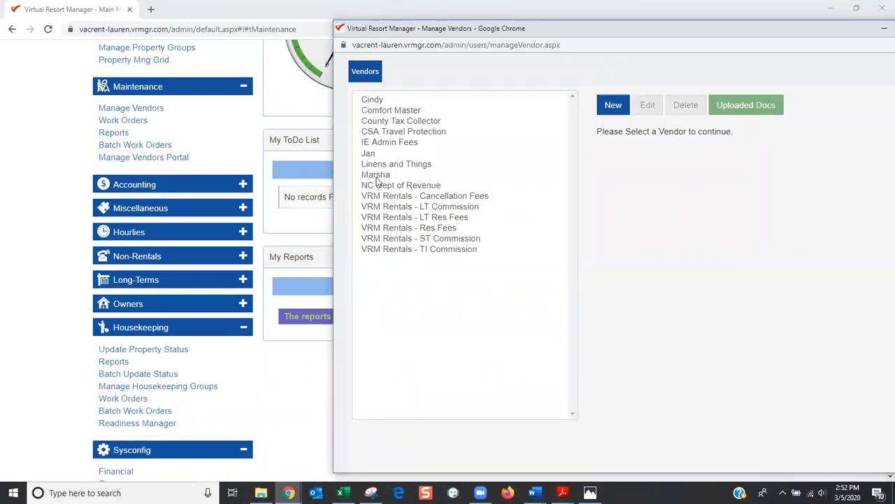
# Open Manage Housekeeping Groups and view the first group's contact and vendor details
pyautogui.click(165, 386)
pyautogui.click(48, 80)
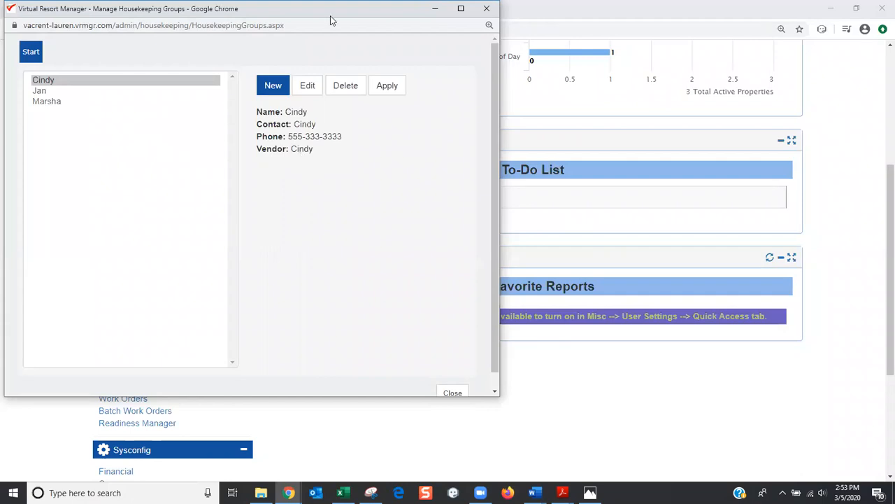
pyautogui.click(487, 10)
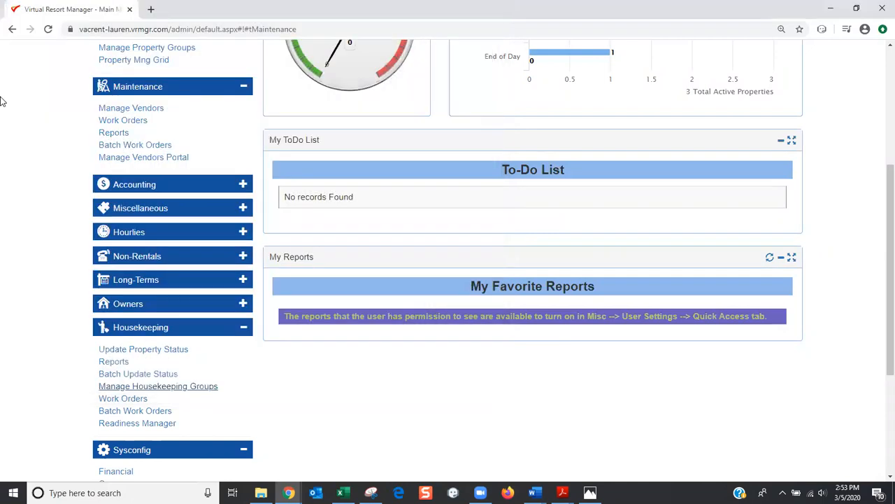
pyautogui.scroll(1, 191, 168)
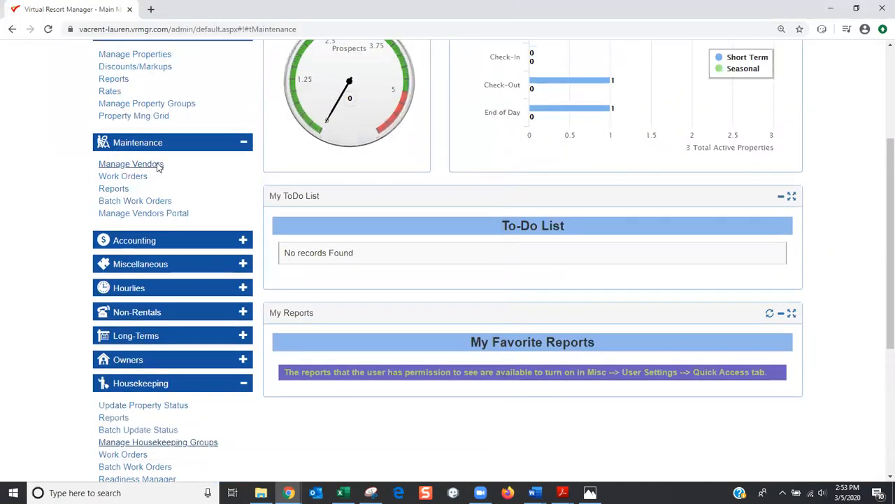
pyautogui.click(158, 166)
pyautogui.moveTo(154, 10); pyautogui.dragTo(343, 22)
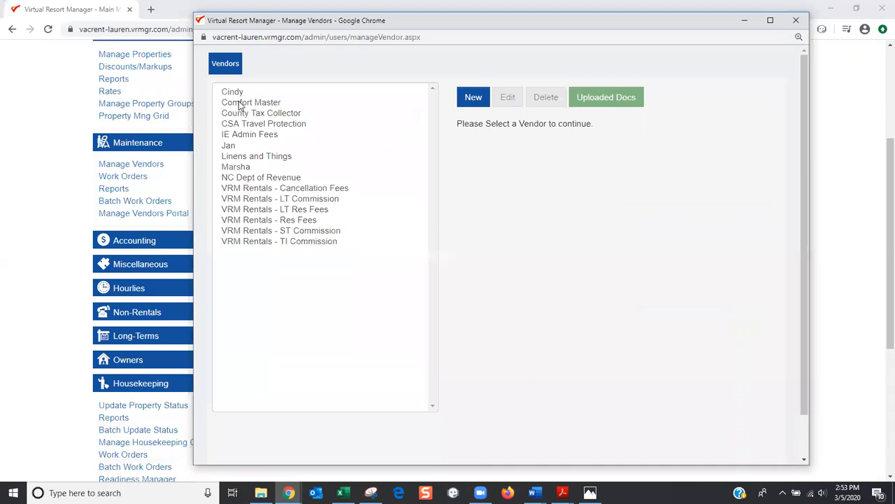
pyautogui.click(233, 148)
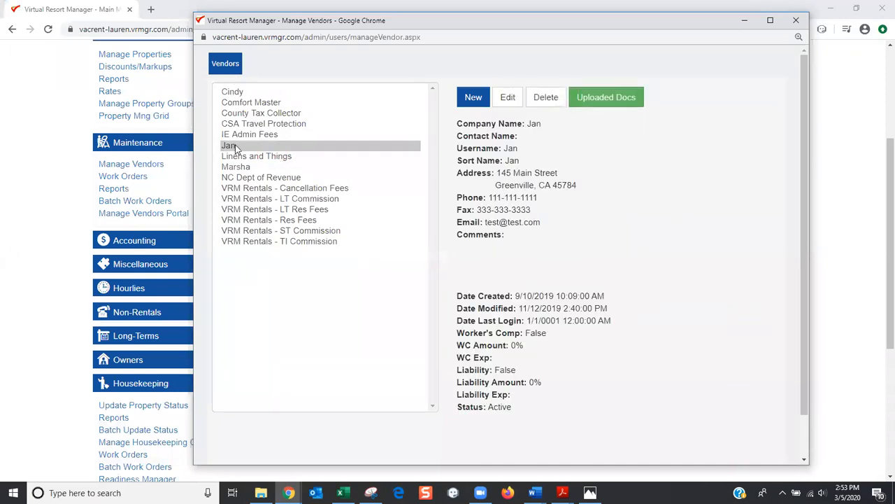
pyautogui.click(506, 100)
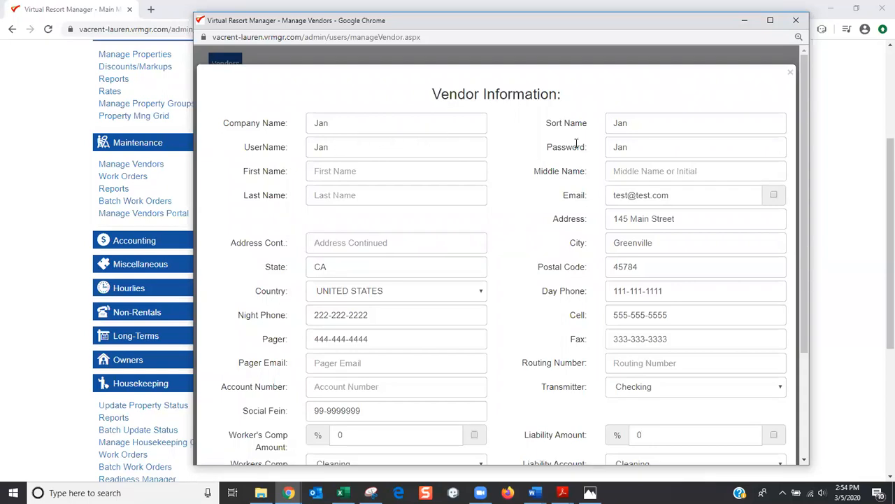
pyautogui.scroll(-3, 40, 214)
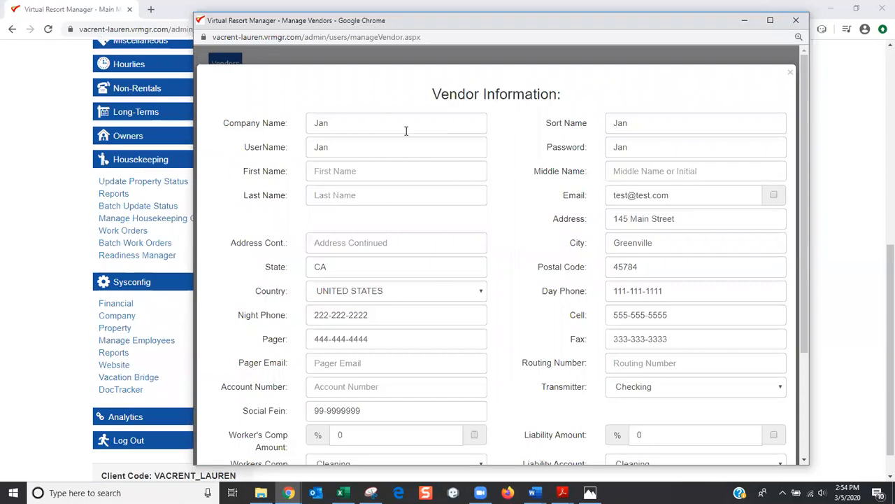
pyautogui.click(798, 23)
pyautogui.scroll(-1, 133, 301)
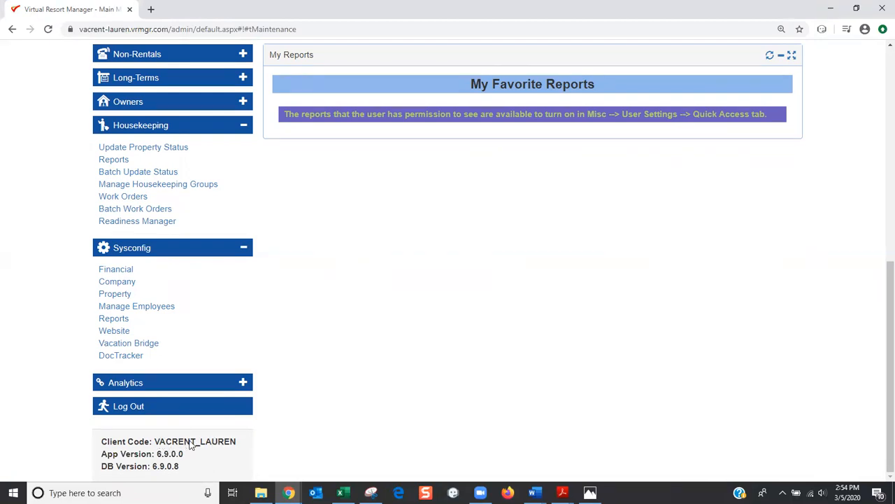
# Go to the vendor portal address in a new browser tab
pyautogui.click(153, 9)
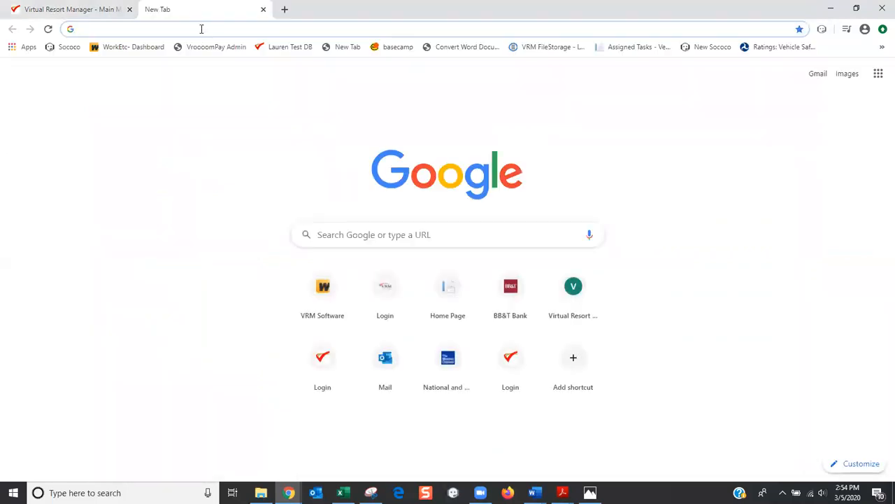
pyautogui.write('vendor')
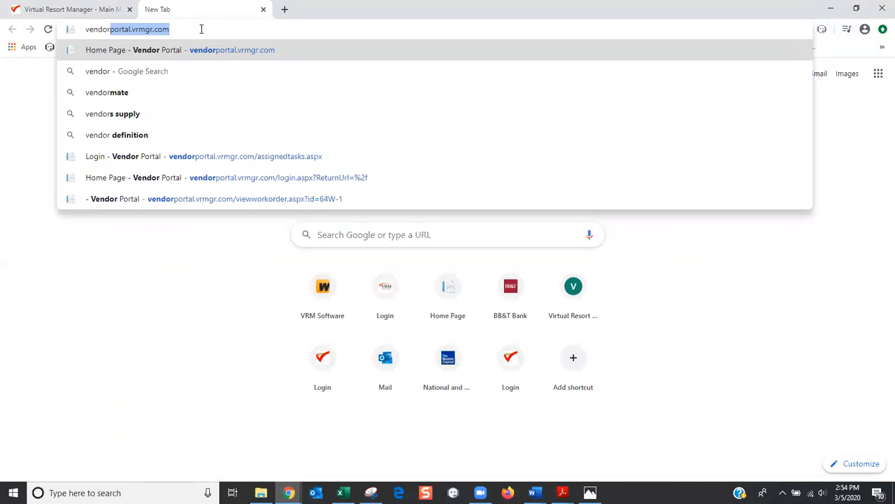
pyautogui.press('Return')
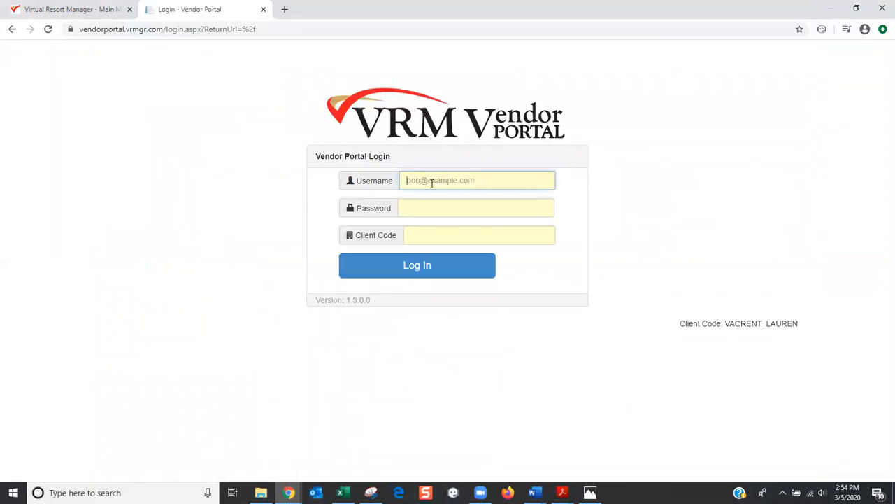
# Log in with the vendor username, password and the saved client code
pyautogui.click(430, 180)
pyautogui.write('Jan')
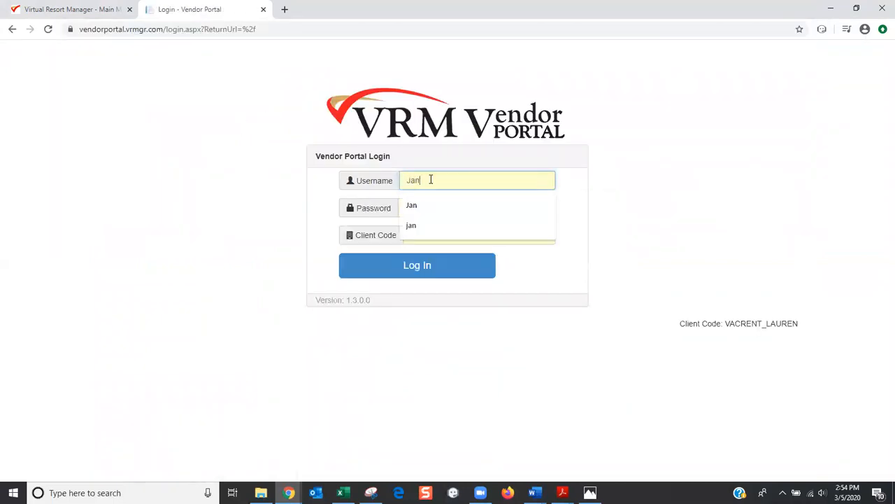
pyautogui.press('Tab')
pyautogui.click(412, 208)
pyautogui.write('•')
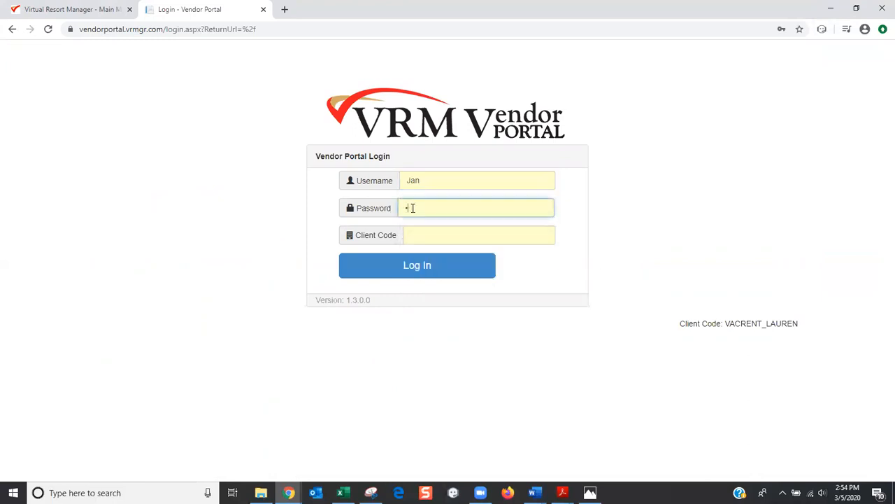
pyautogui.press('BackSpace')
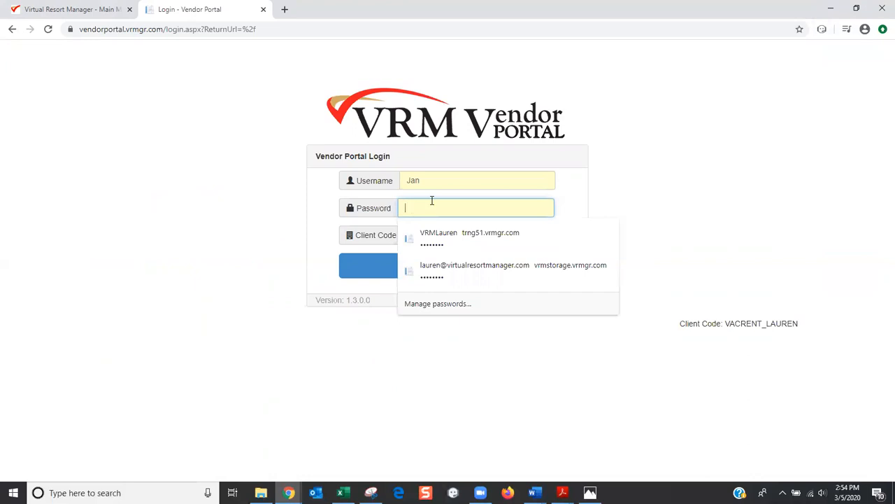
pyautogui.doubleClick(430, 180)
pyautogui.click(406, 208)
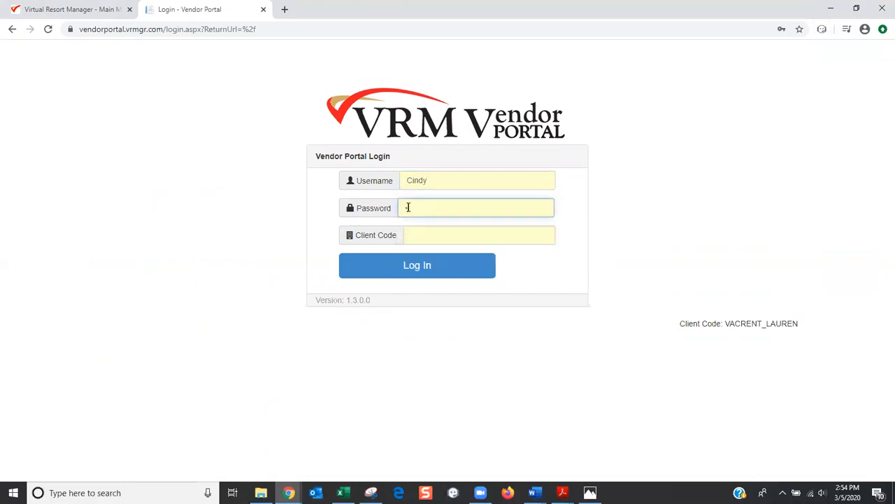
pyautogui.click(446, 237)
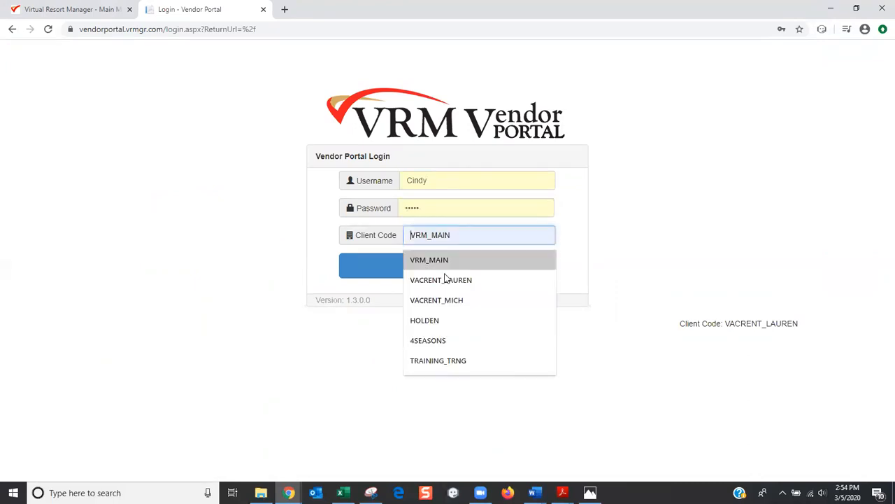
pyautogui.click(447, 282)
pyautogui.click(420, 269)
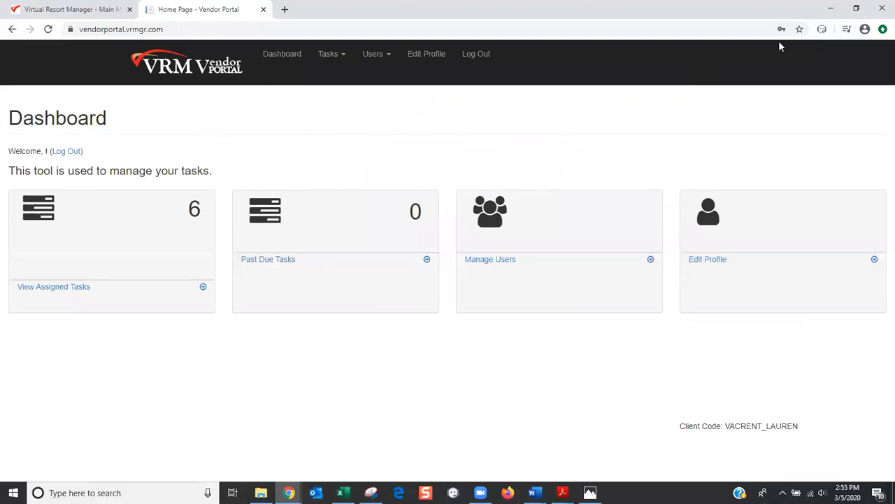
pyautogui.click(856, 11)
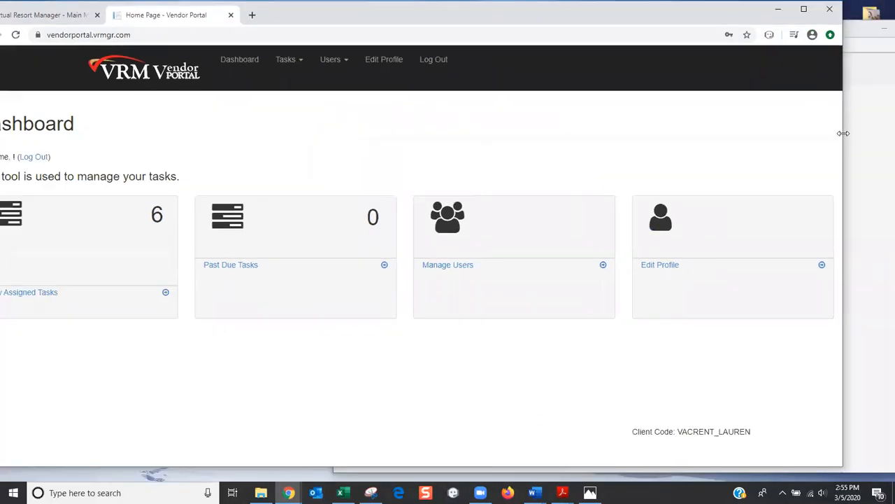
pyautogui.moveTo(843, 133); pyautogui.dragTo(396, 126)
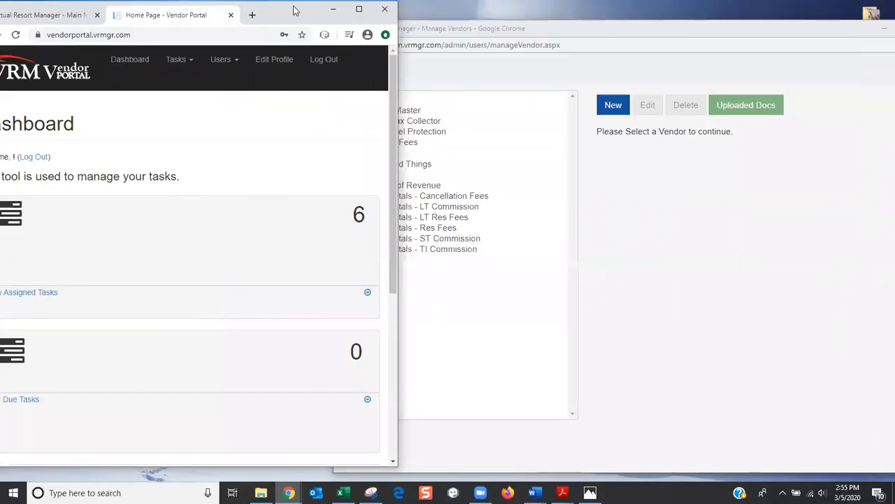
pyautogui.moveTo(294, 11); pyautogui.dragTo(480, 34)
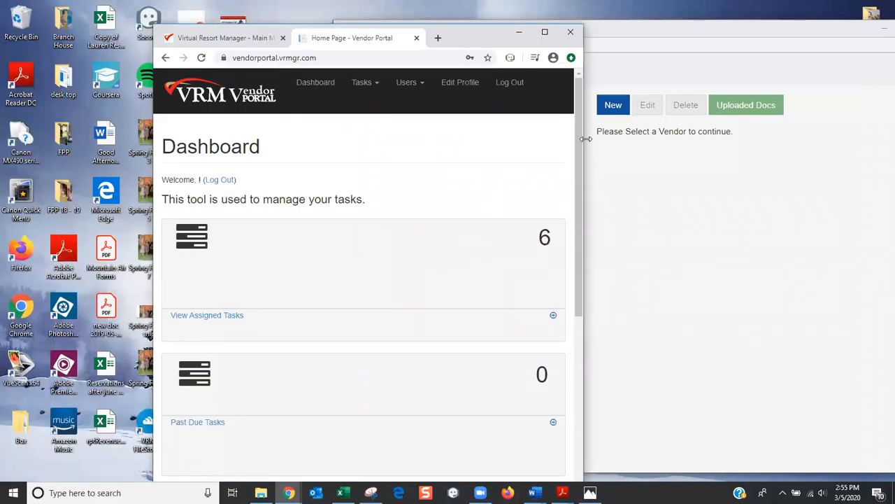
pyautogui.moveTo(586, 138); pyautogui.dragTo(431, 144)
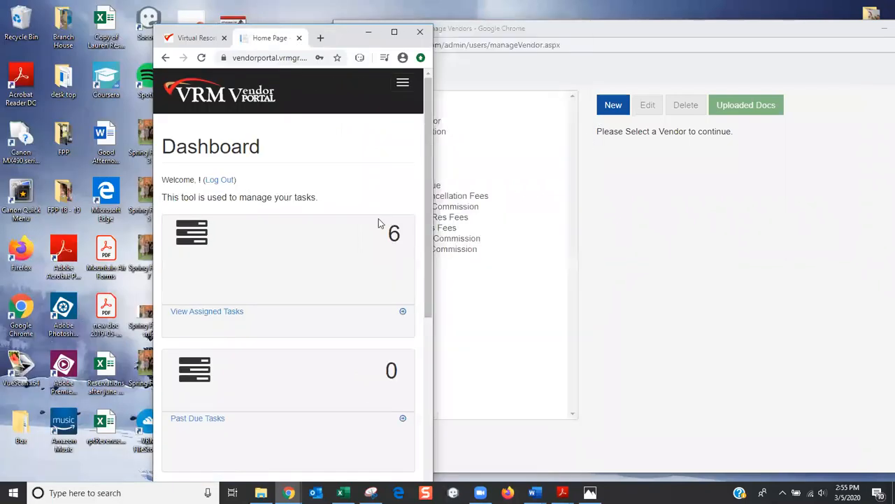
pyautogui.scroll(-4, 377, 223)
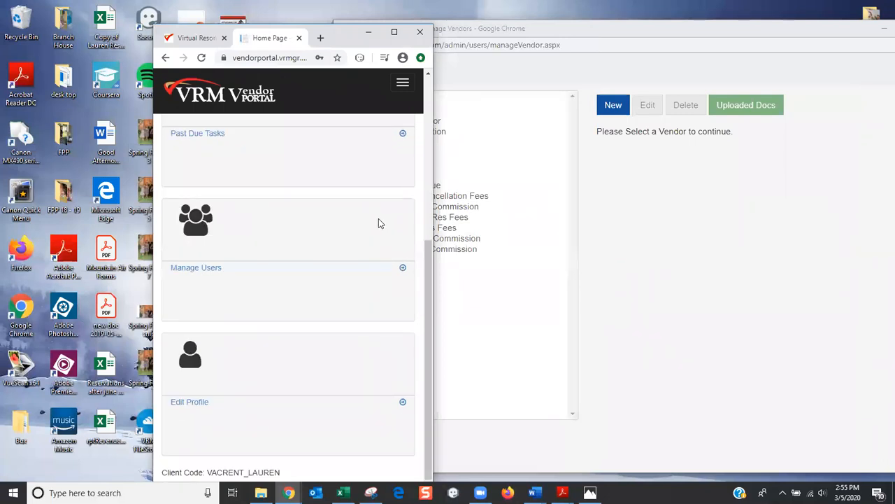
pyautogui.scroll(4, 378, 223)
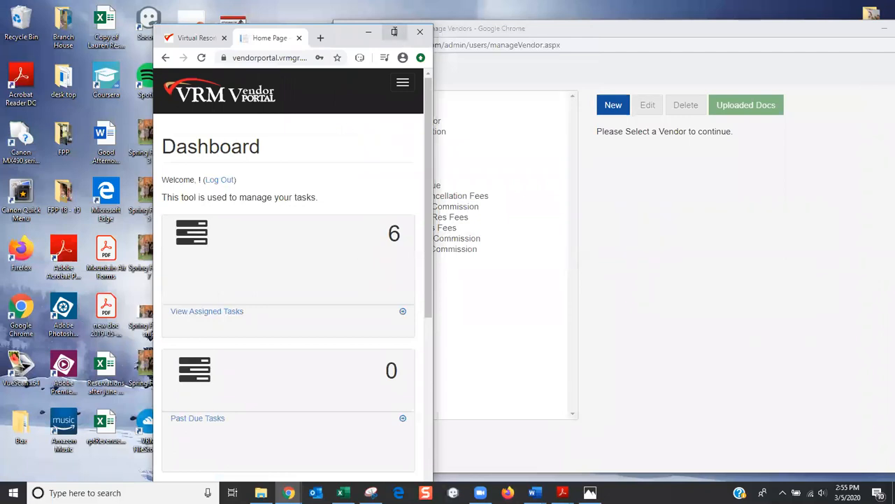
pyautogui.click(394, 31)
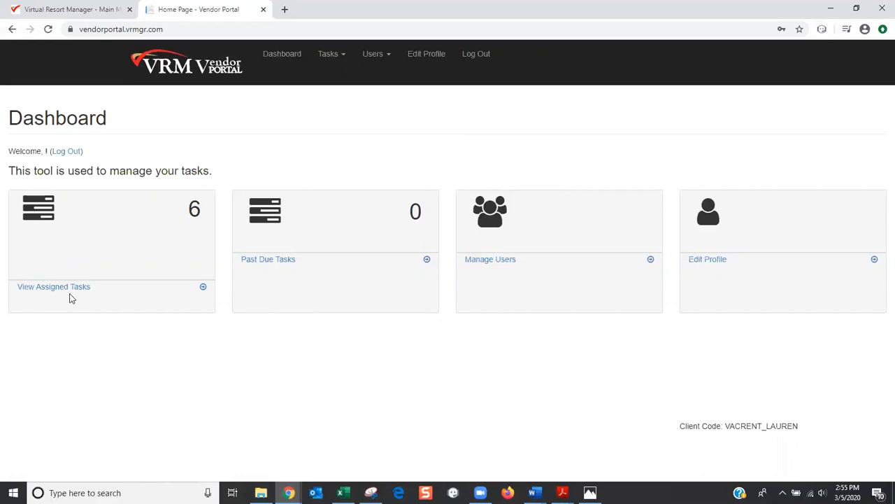
# View assigned tasks, check the Dependency Not Met R-61 task, then return to the list
pyautogui.click(53, 292)
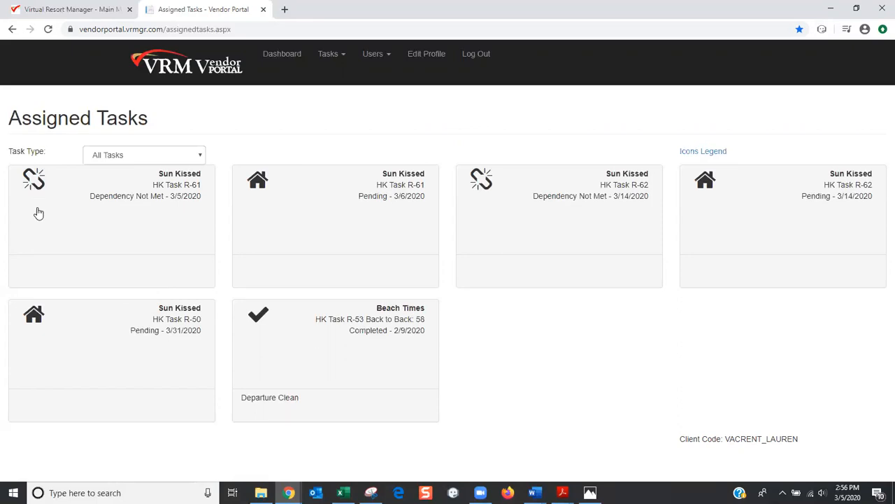
pyautogui.click(62, 265)
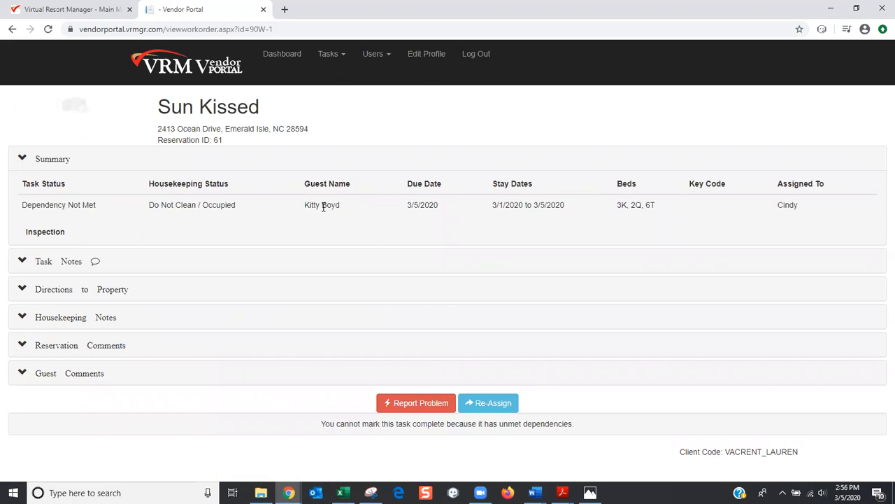
pyautogui.click(178, 87)
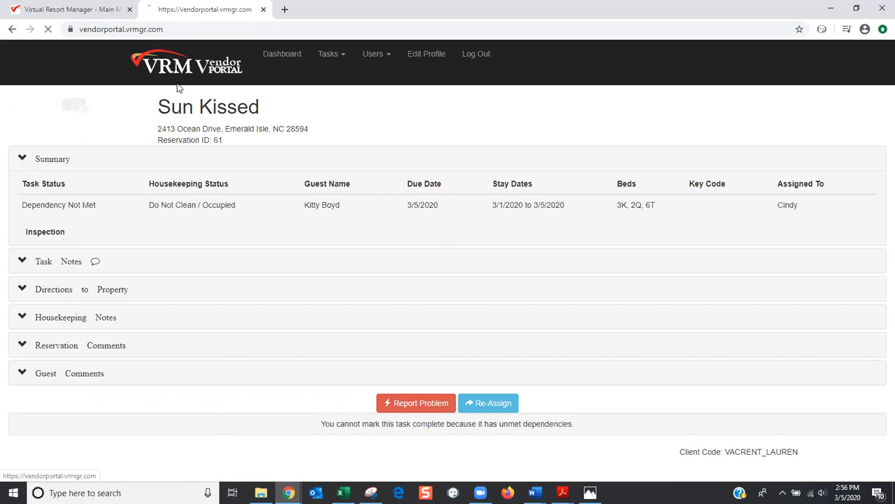
pyautogui.click(80, 287)
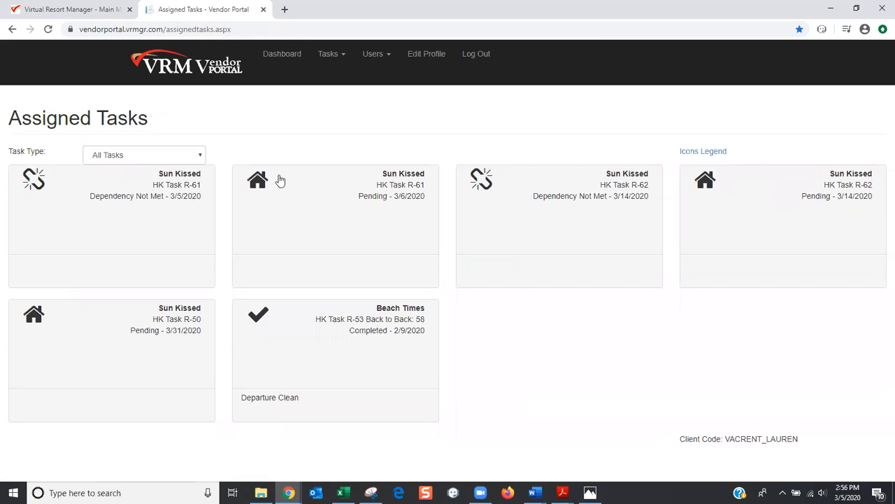
pyautogui.moveTo(276, 196)
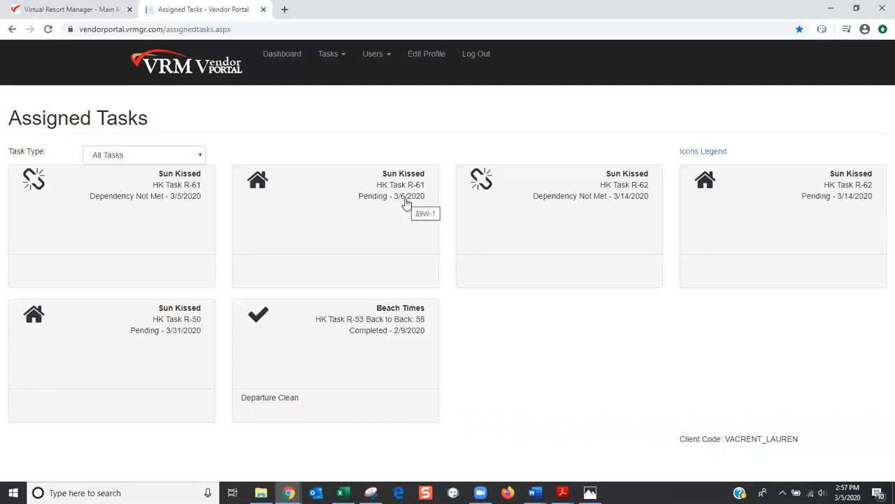
# Open the Pending R-61 task due 3/6/2020, read its notes, and start a problem report
pyautogui.click(304, 269)
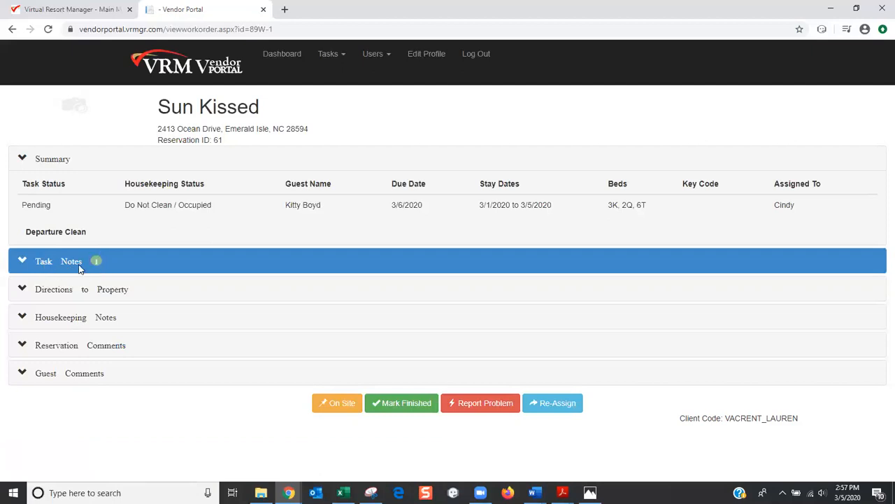
pyautogui.click(67, 263)
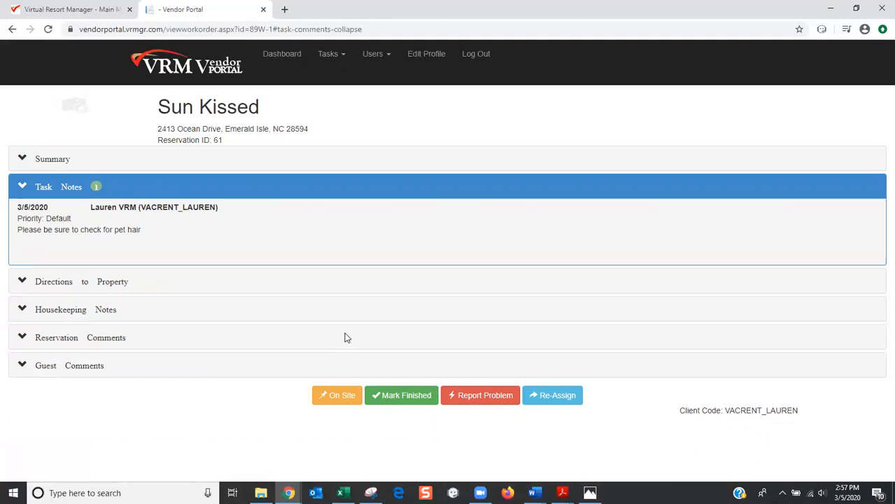
pyautogui.click(477, 398)
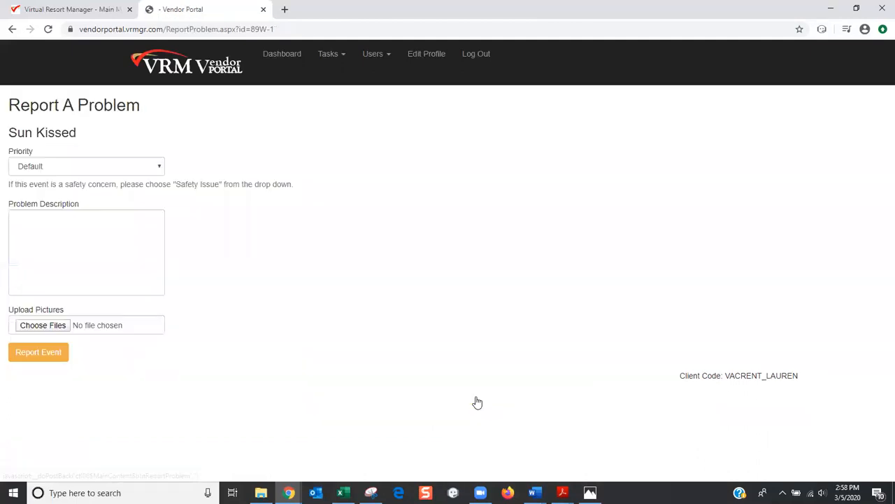
# Type 'No pet' in the problem description and show the Priority options
pyautogui.click(49, 229)
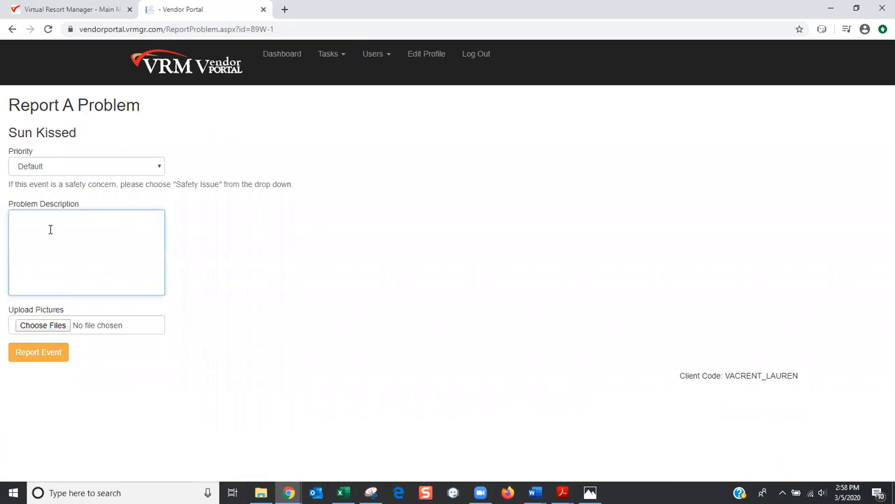
pyautogui.write('No pet hair :)')
pyautogui.click(160, 169)
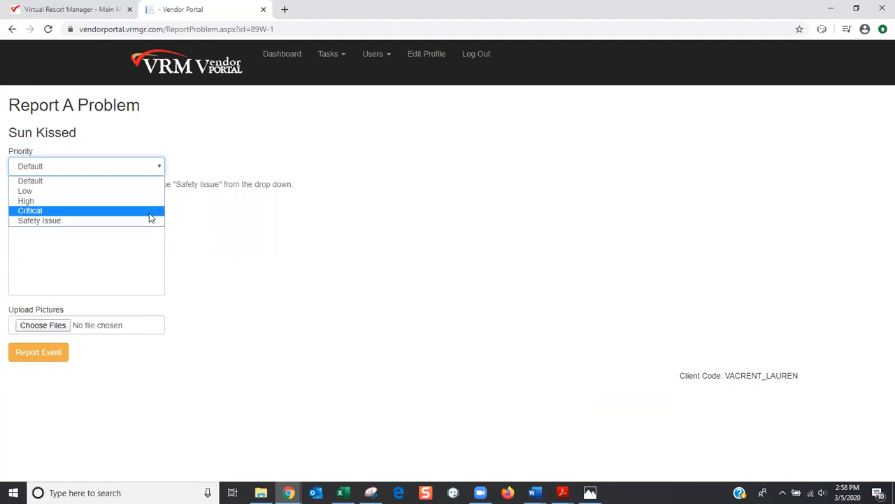
# Set priority to Critical and replace the description with 'Glass broken in living room'
pyautogui.click(146, 210)
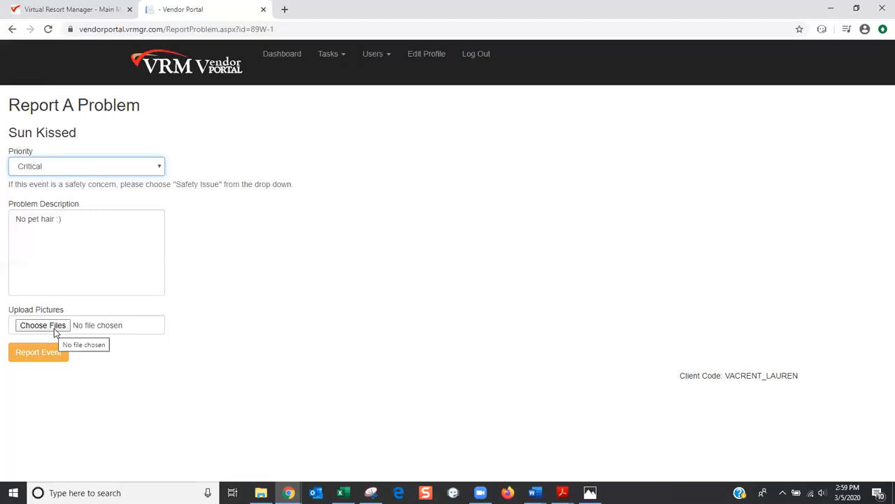
pyautogui.moveTo(80, 222); pyautogui.dragTo(2, 222)
pyautogui.write('Glass bro')
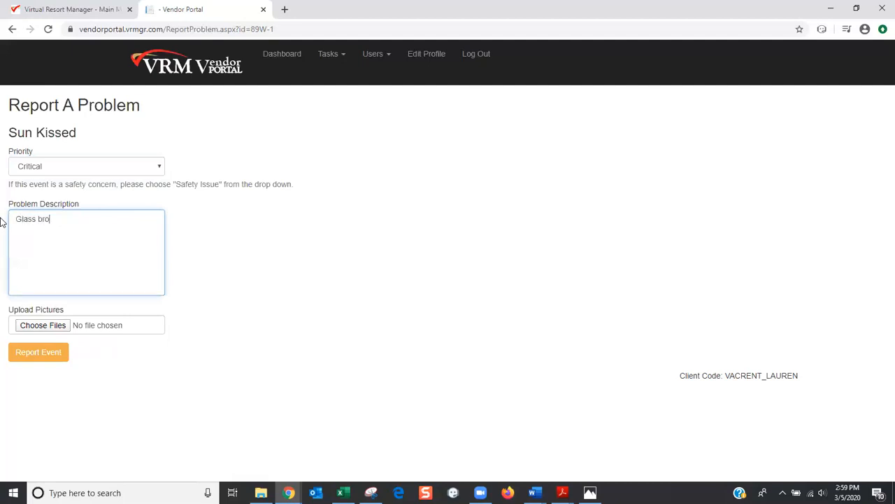
pyautogui.write('ken in living room')
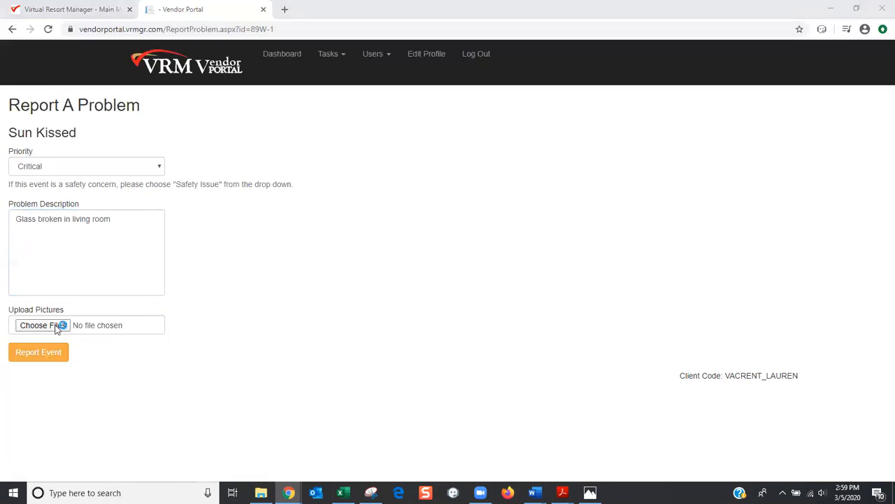
pyautogui.click(60, 325)
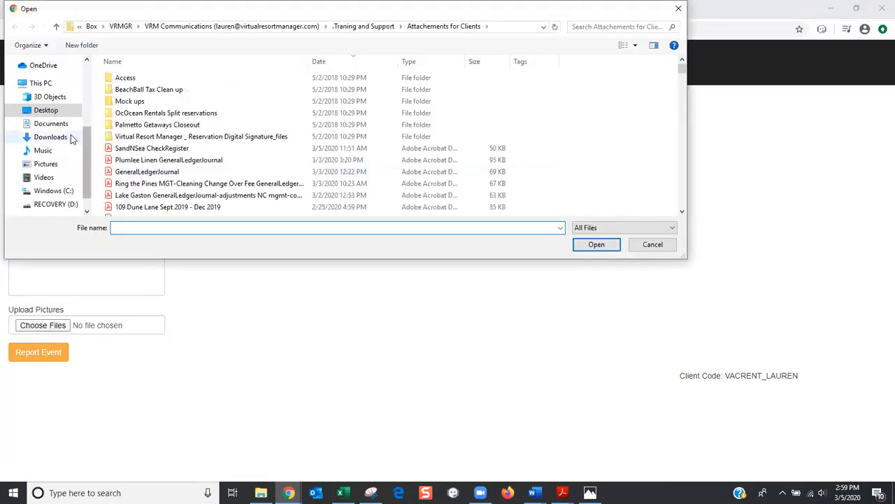
# Attach Spring Family 3.jpg from the Desktop to the problem report
pyautogui.click(47, 112)
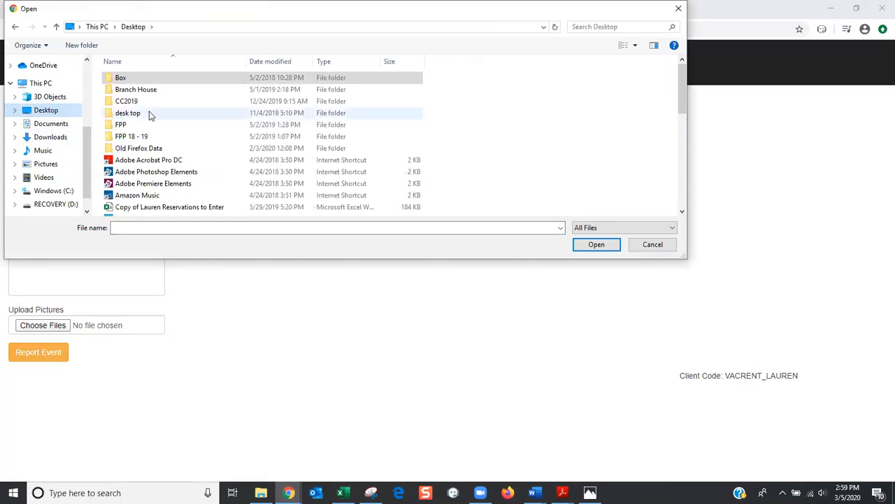
pyautogui.scroll(-5, 181, 124)
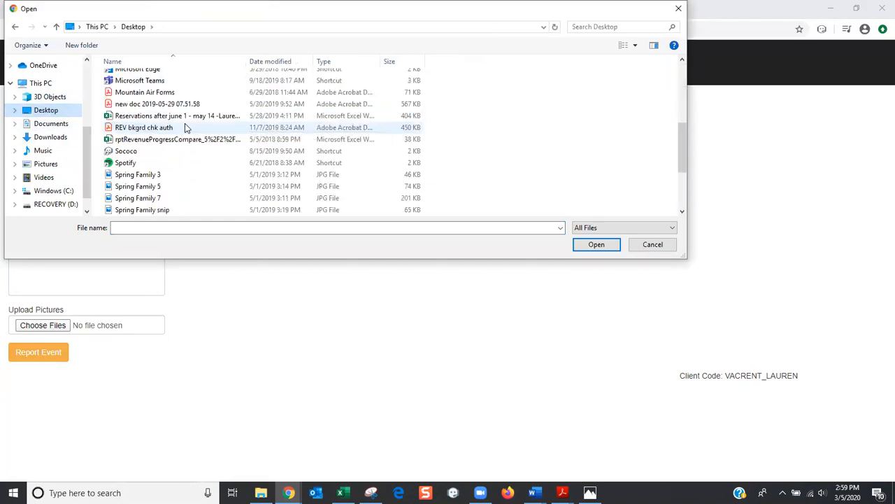
pyautogui.scroll(-2, 186, 127)
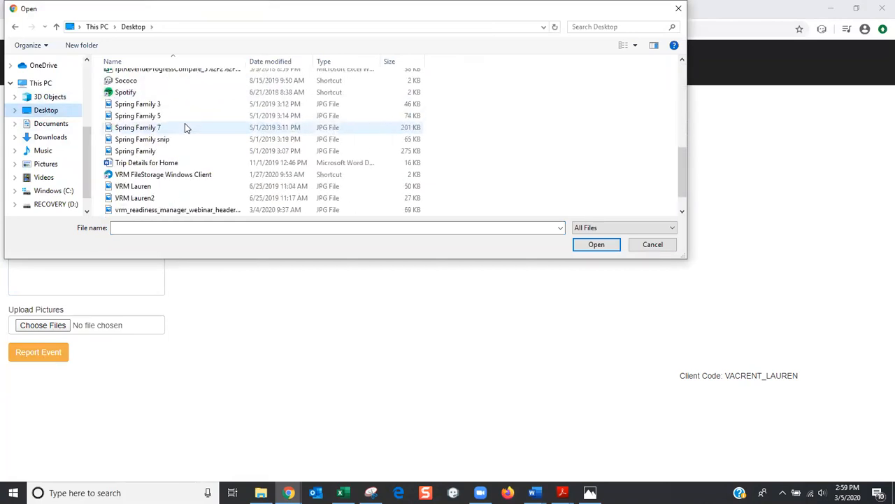
pyautogui.click(155, 105)
pyautogui.click(608, 245)
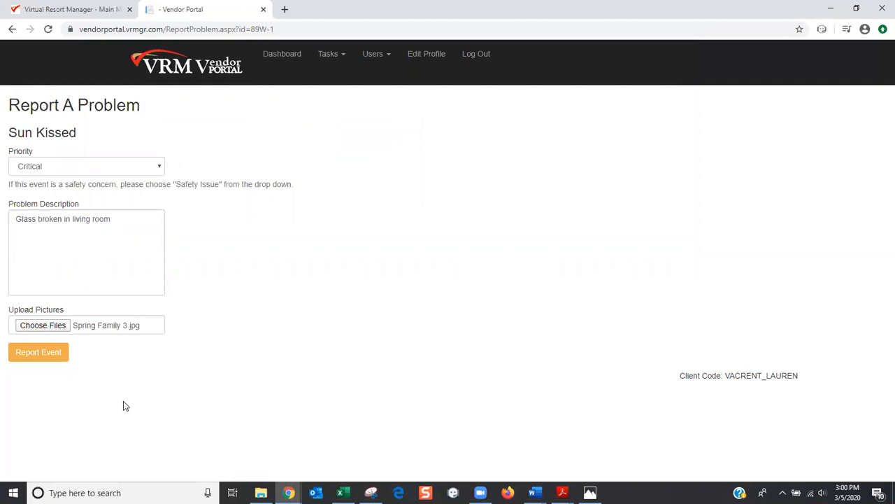
# Submit the Sun Kissed glass-broken problem report so staff receive it
pyautogui.click(39, 355)
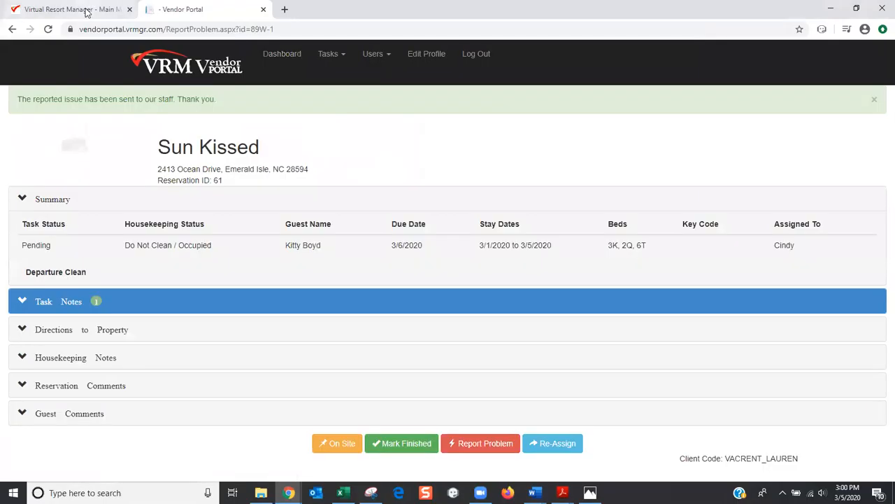
# Check the new note with photo on Sun Kissed's 3/6/2020 Departure Clean in Readiness Manager, then return to the portal
pyautogui.click(86, 12)
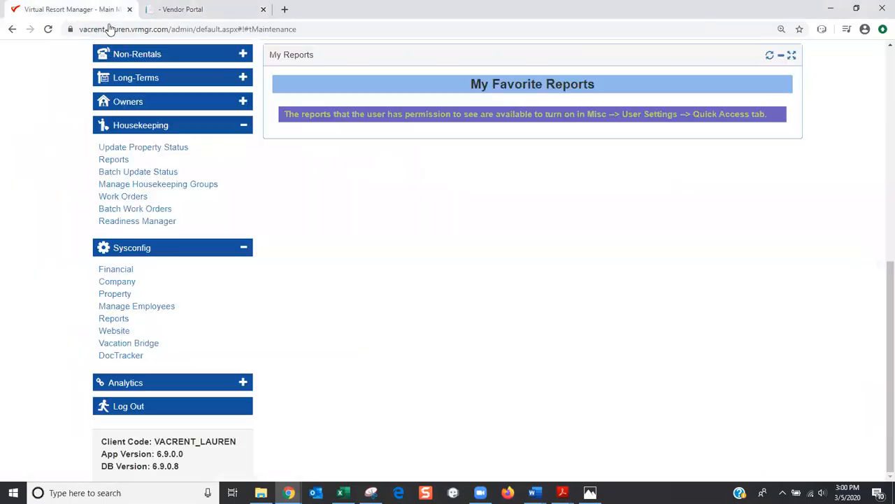
pyautogui.scroll(6, 518, 135)
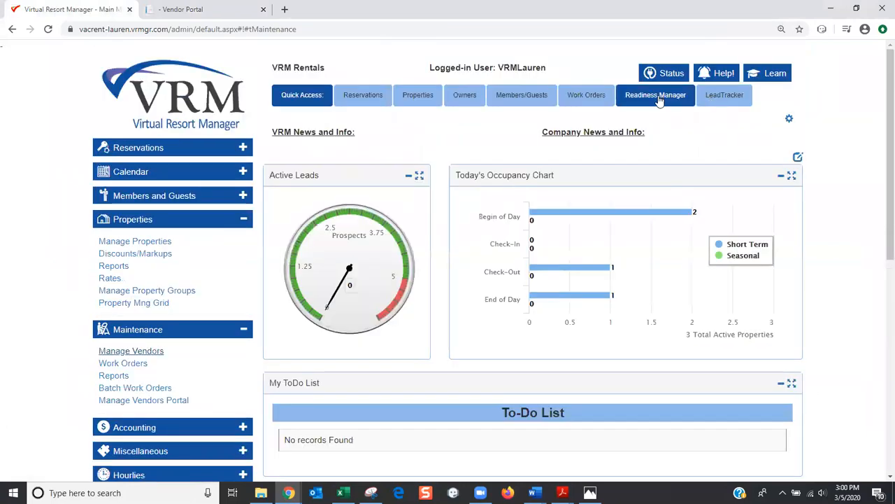
pyautogui.click(658, 95)
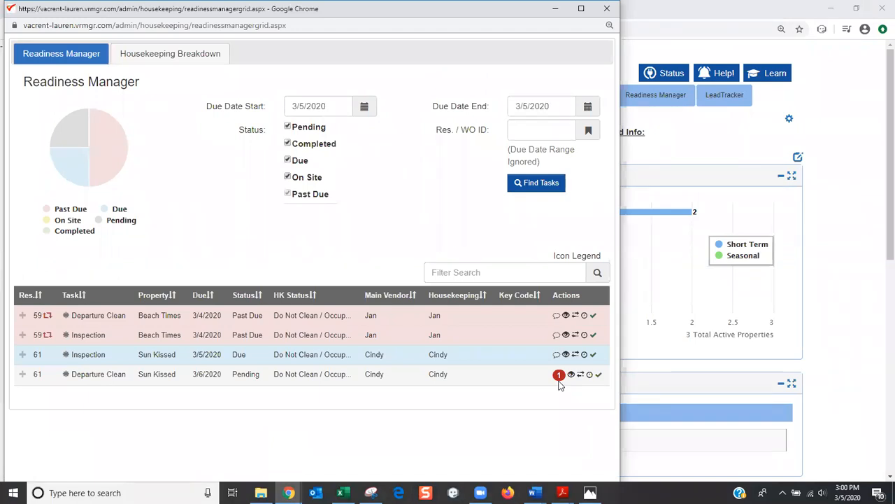
pyautogui.click(559, 376)
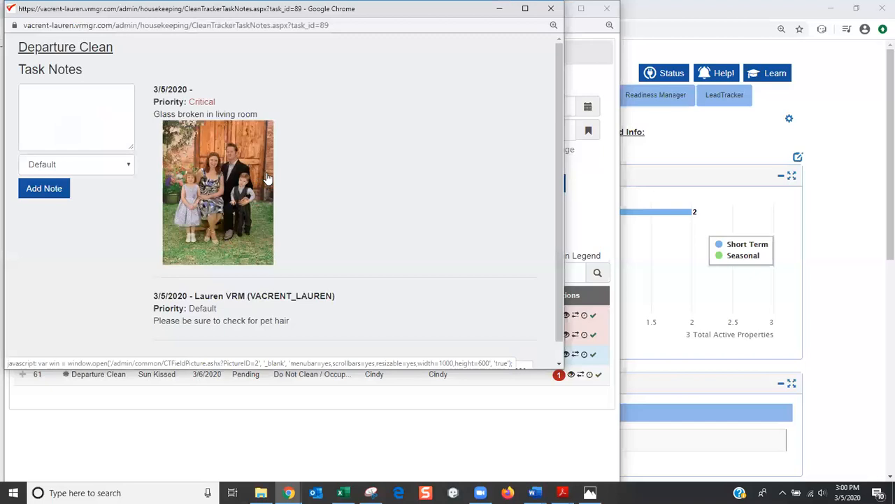
pyautogui.click(551, 9)
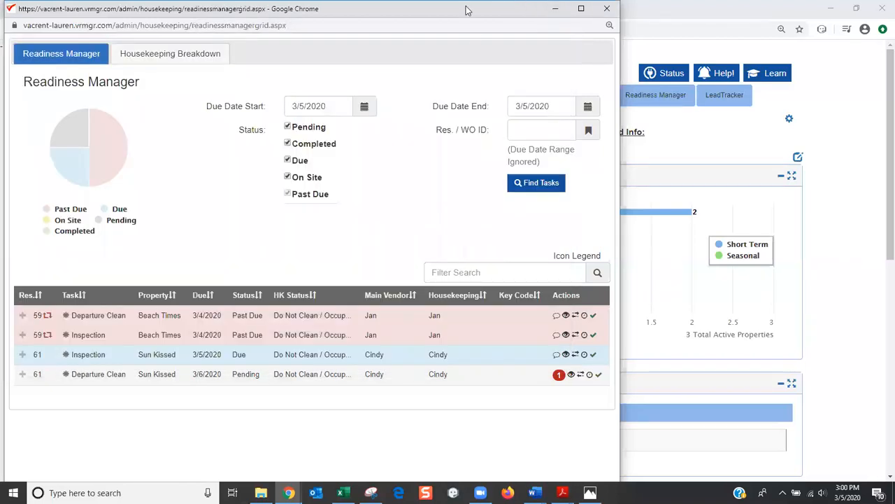
pyautogui.moveTo(467, 5); pyautogui.dragTo(488, 74)
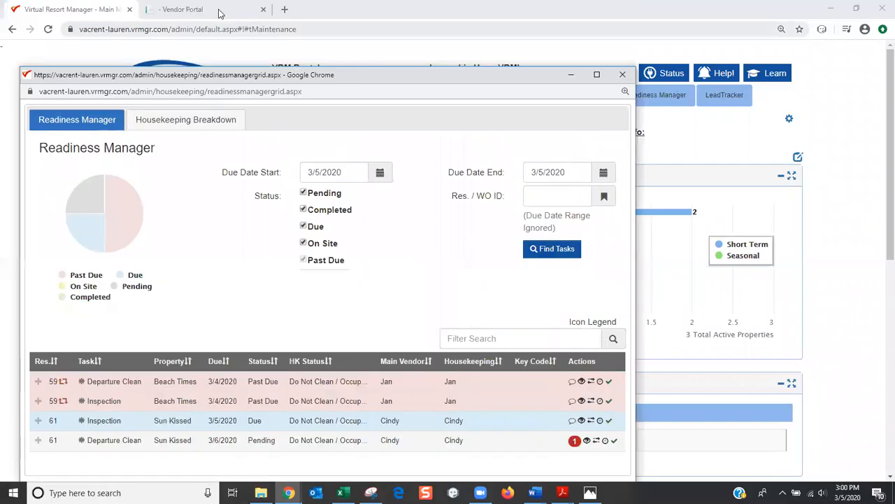
pyautogui.click(225, 10)
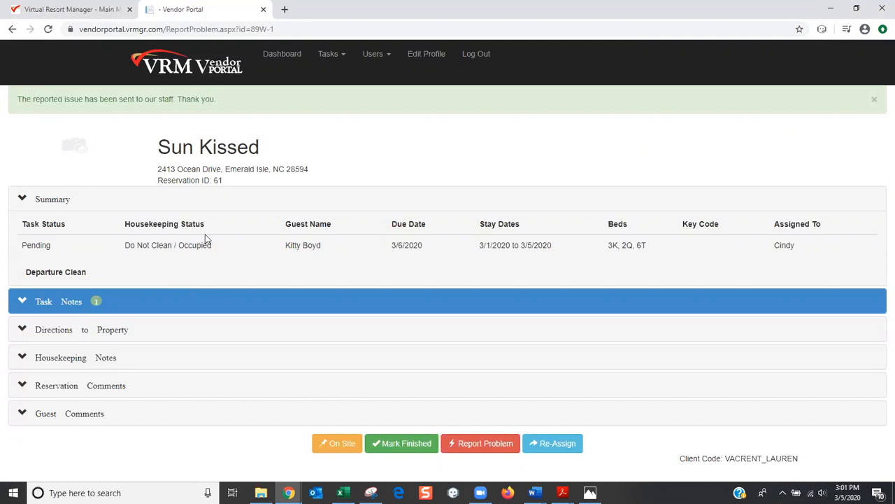
# List the vendor's six assigned tasks, then return to the Virtual Resort Manager main menu
pyautogui.click(223, 75)
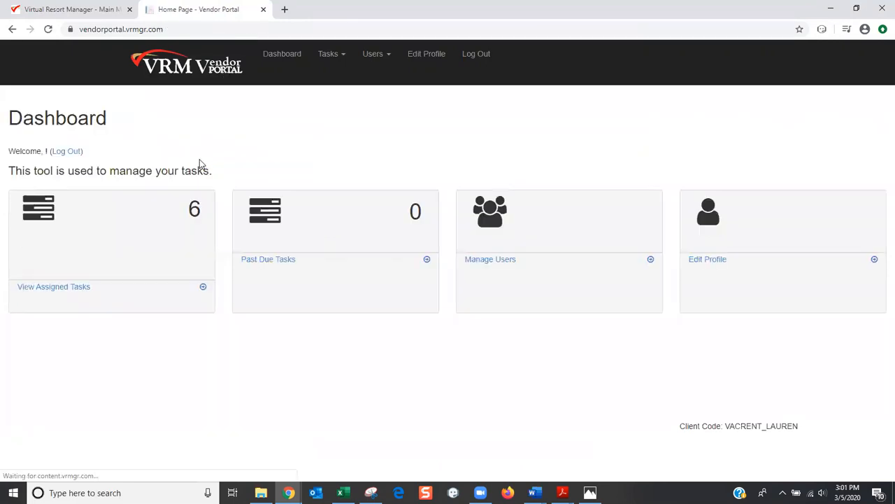
pyautogui.click(79, 292)
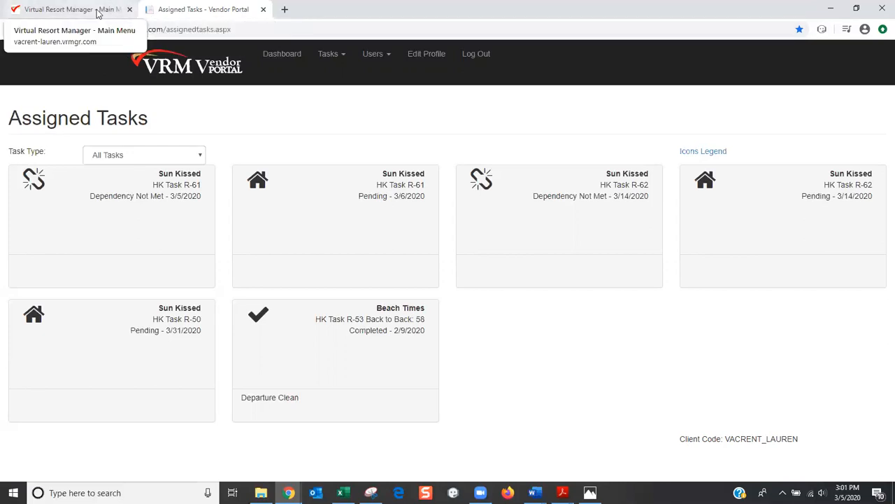
pyautogui.click(90, 10)
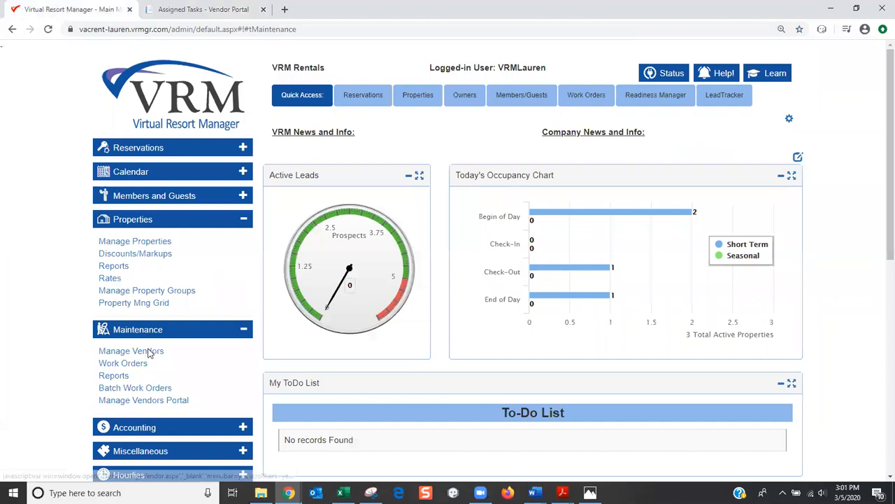
# Set the Vendor Portal Settings' Default Future Days to 15, keeping history at 30 days
pyautogui.click(159, 405)
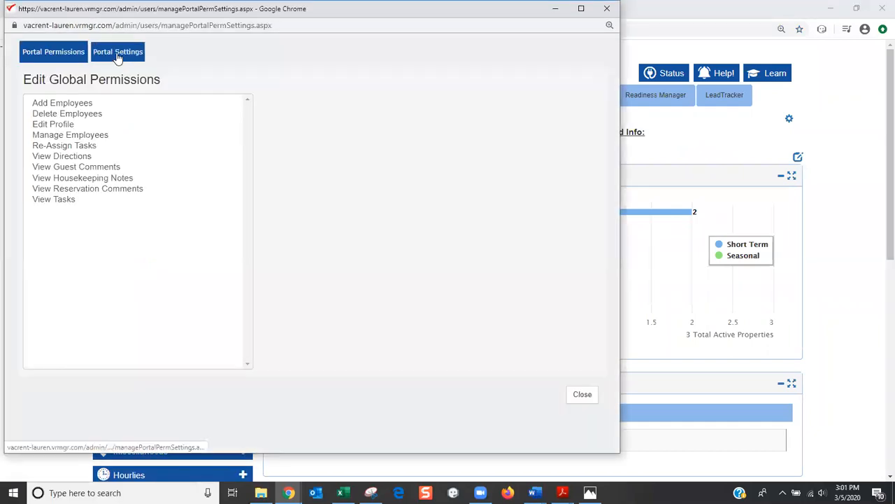
pyautogui.click(117, 55)
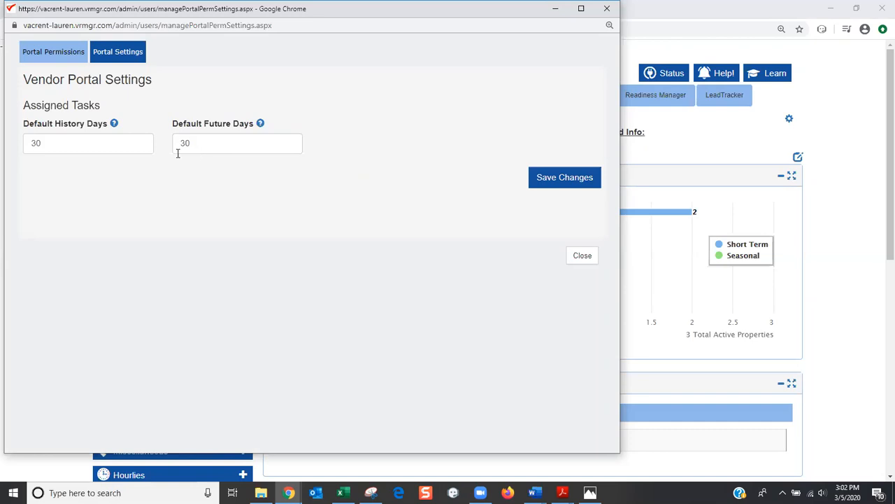
pyautogui.moveTo(194, 143); pyautogui.dragTo(167, 147)
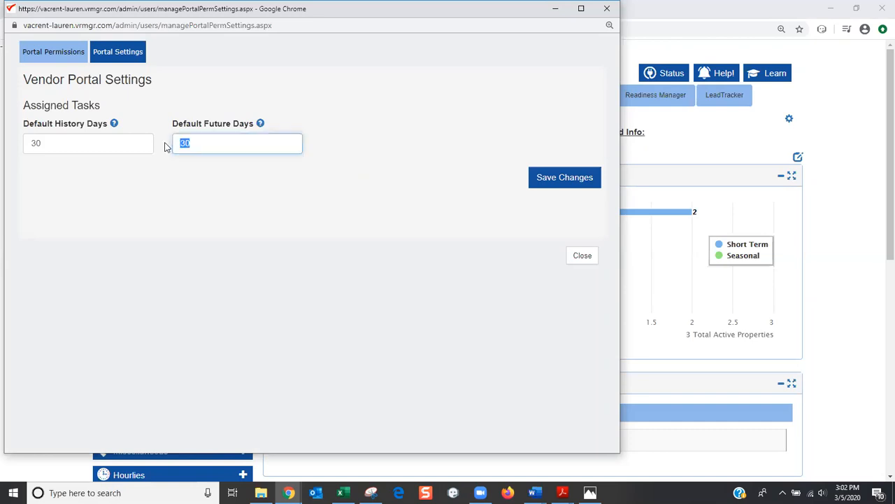
pyautogui.write('15')
pyautogui.click(136, 182)
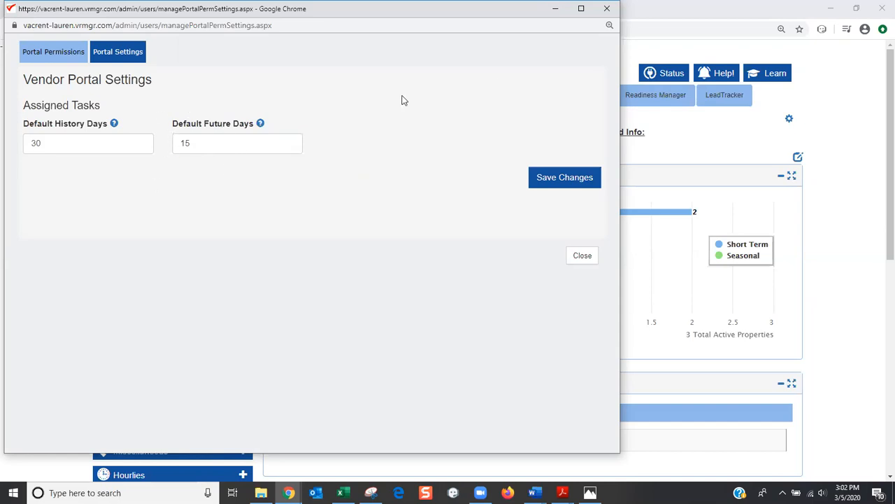
pyautogui.click(608, 12)
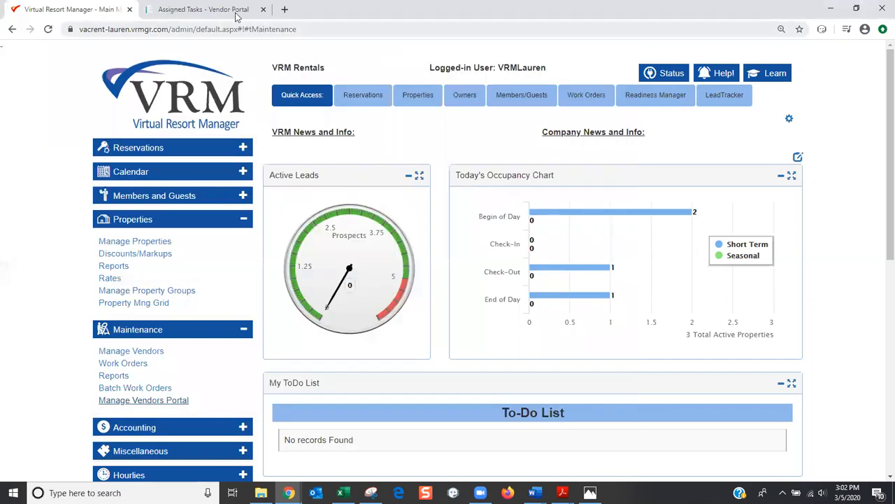
# Open the pending HK Task R-61 Departure Clean work order due 3/6/2020
pyautogui.click(234, 13)
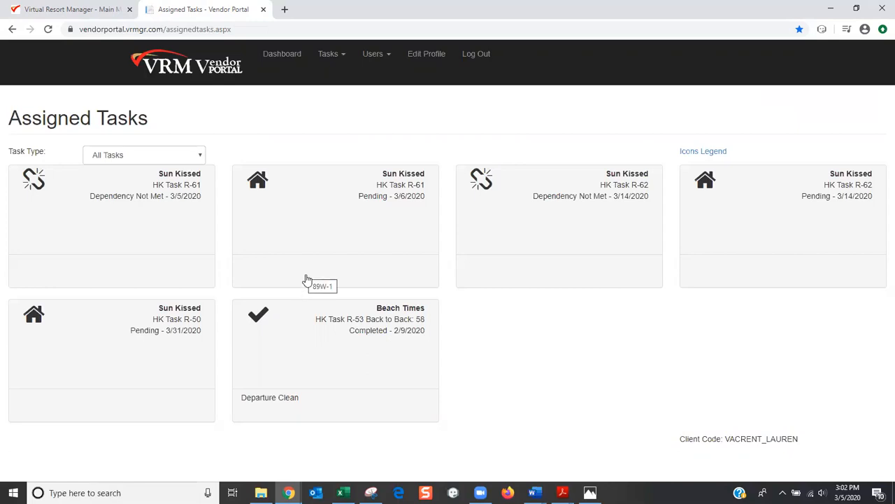
pyautogui.click(284, 275)
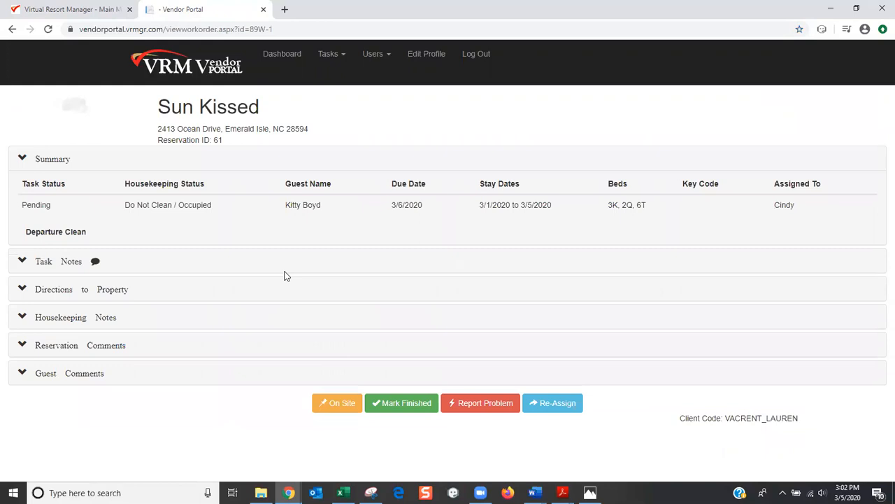
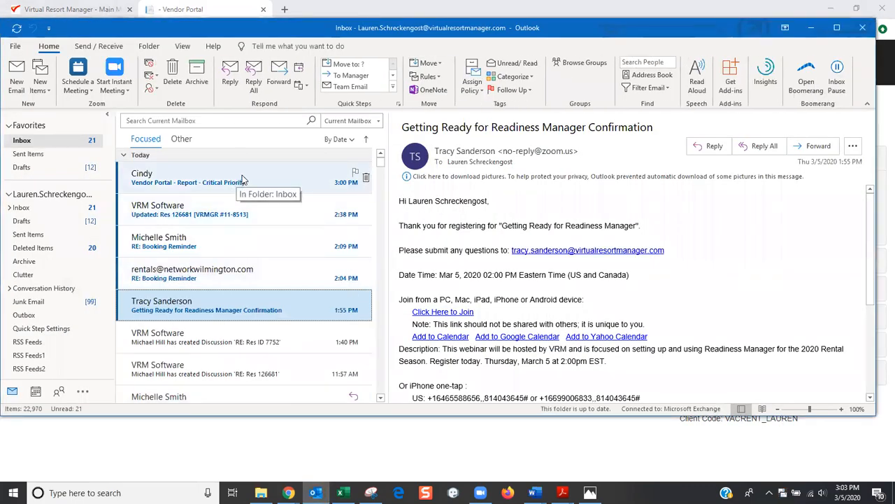
# Open the critical-priority broken-glass report, download its pictures, then close it and minimize Outlook
pyautogui.click(242, 180)
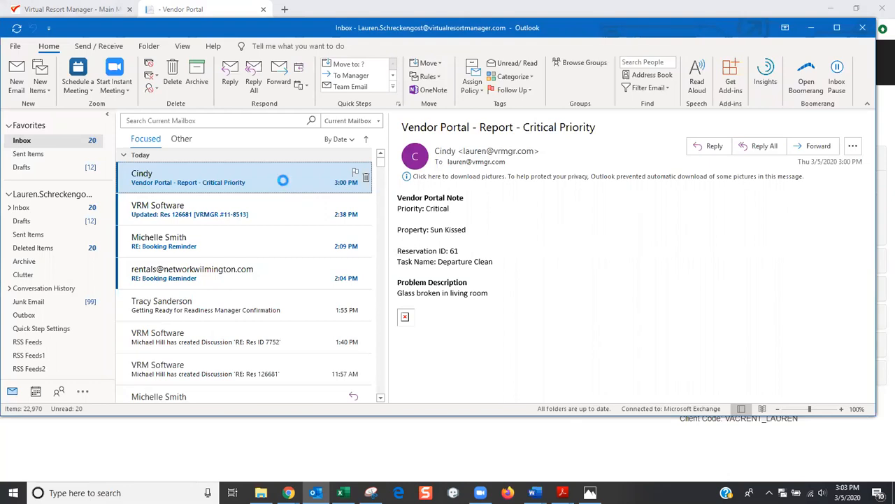
pyautogui.doubleClick(283, 180)
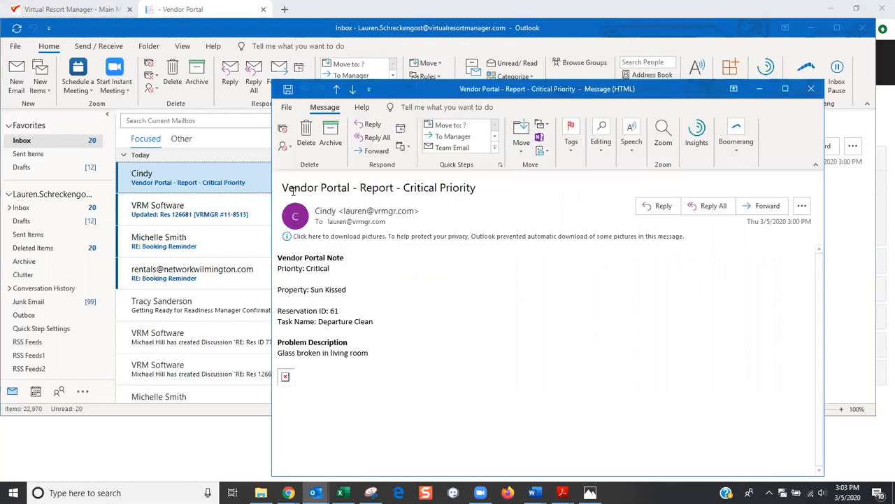
pyautogui.rightClick(288, 378)
pyautogui.click(334, 397)
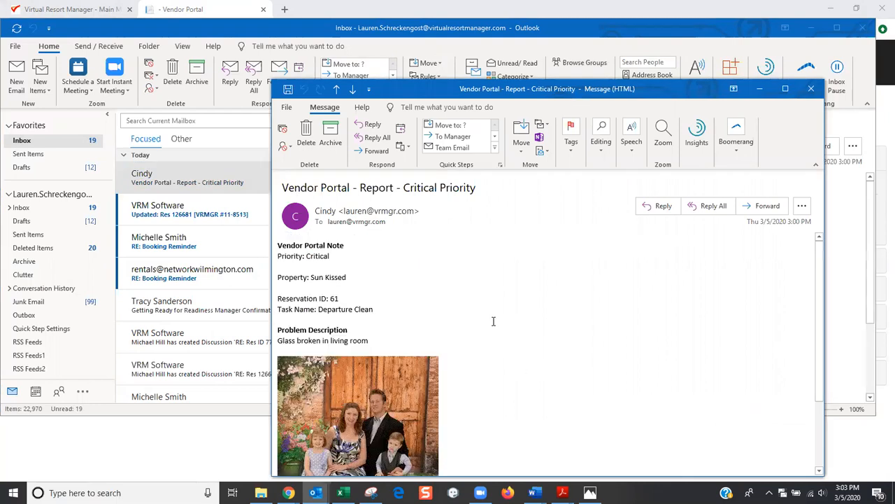
pyautogui.scroll(-3, 493, 321)
pyautogui.scroll(3, 493, 321)
pyautogui.press('Escape')
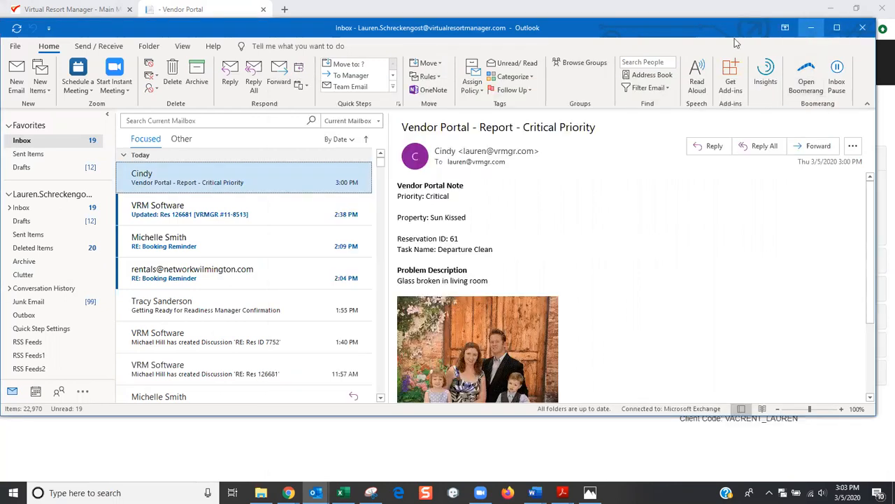
pyautogui.click(812, 28)
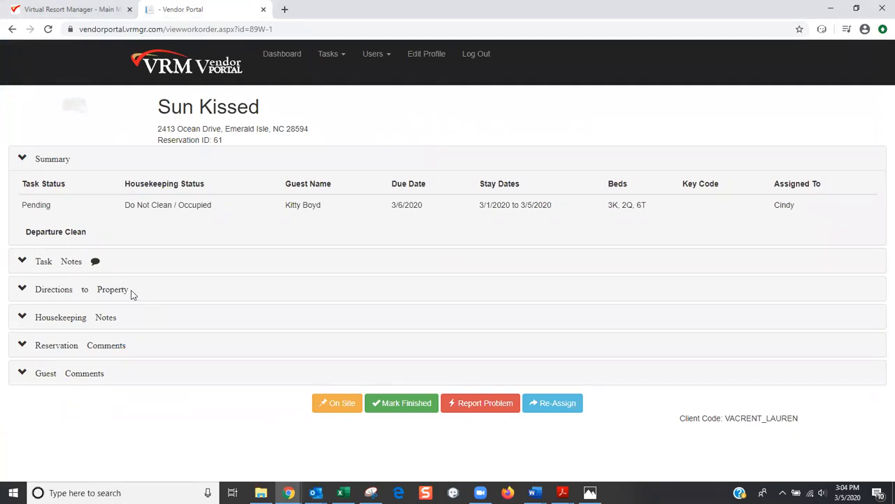
# Expand Directions to Property, Housekeeping Notes, Reservation Comments and Guest Comments on the work order
pyautogui.click(123, 290)
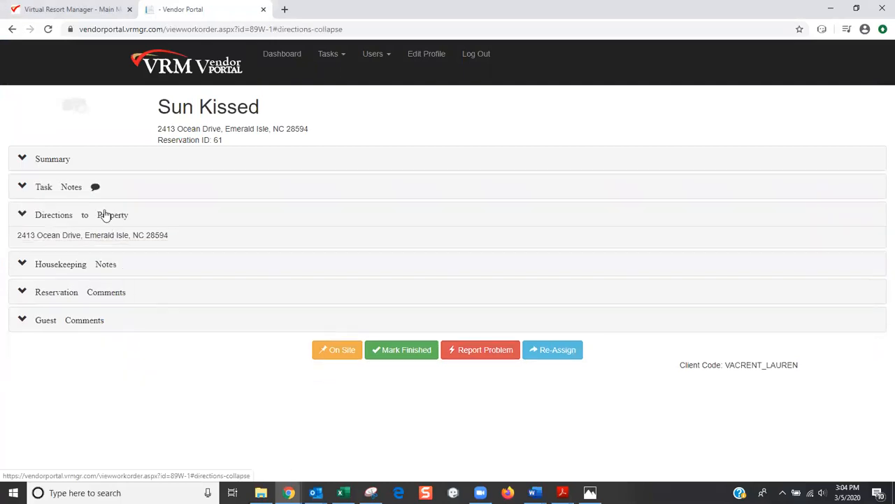
pyautogui.click(112, 266)
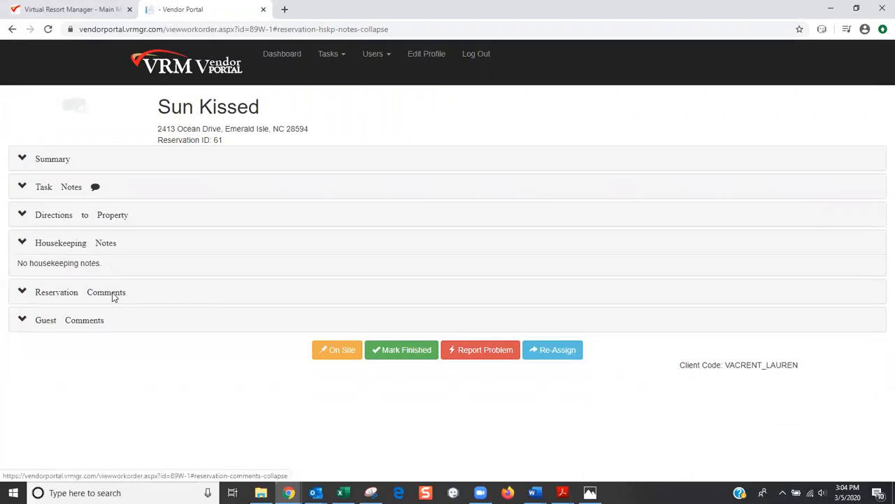
pyautogui.click(112, 293)
pyautogui.click(100, 322)
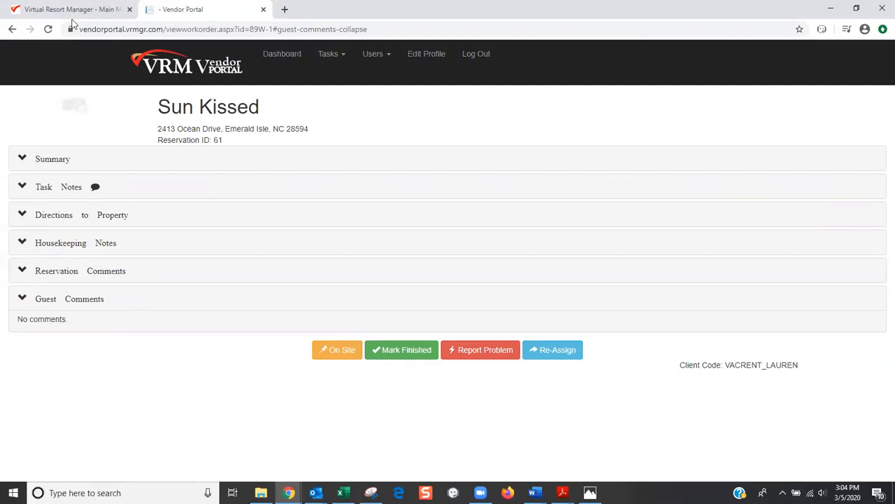
pyautogui.click(74, 11)
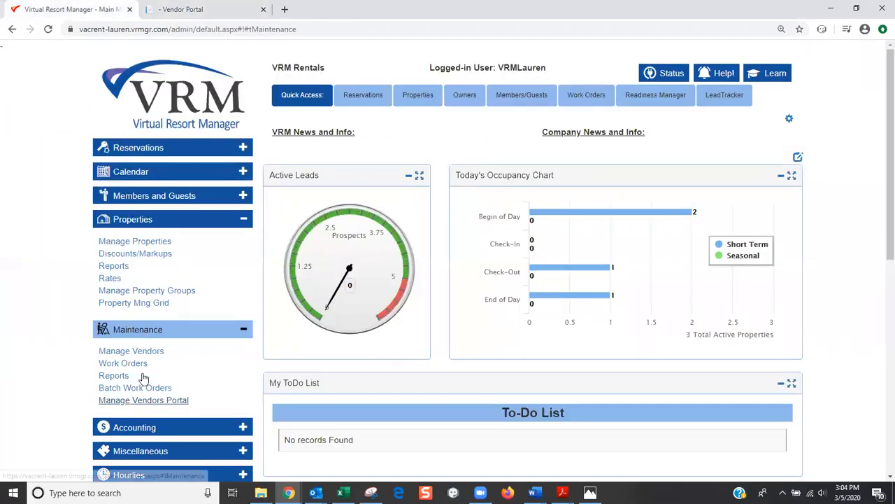
pyautogui.click(149, 401)
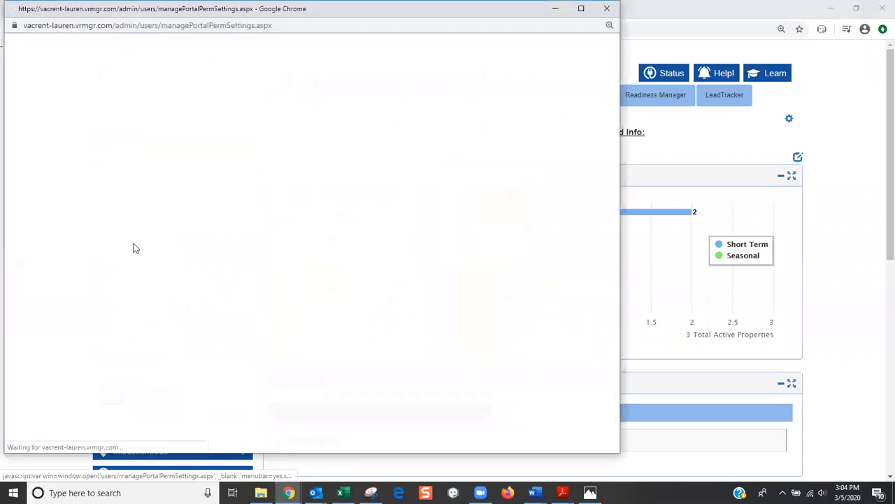
pyautogui.click(113, 60)
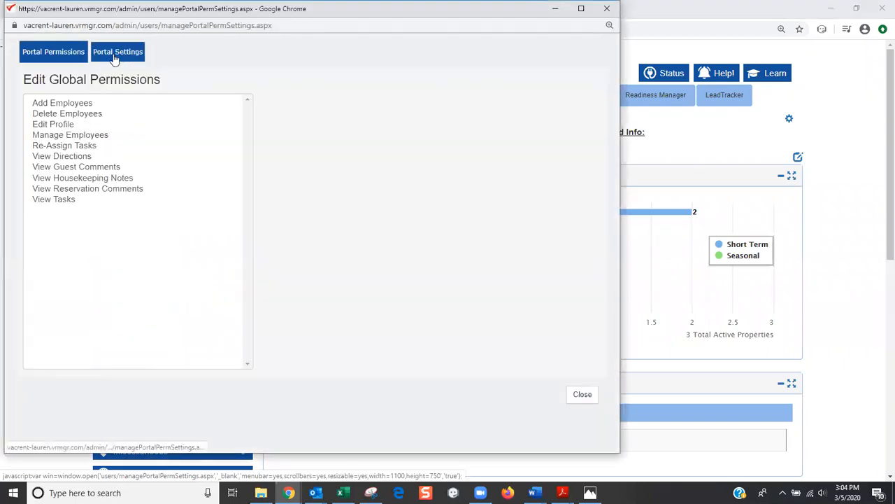
pyautogui.click(73, 54)
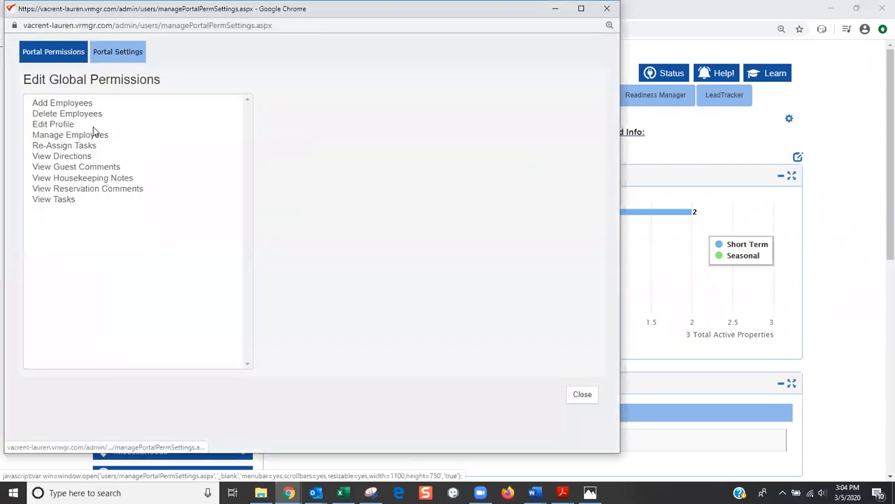
pyautogui.click(78, 157)
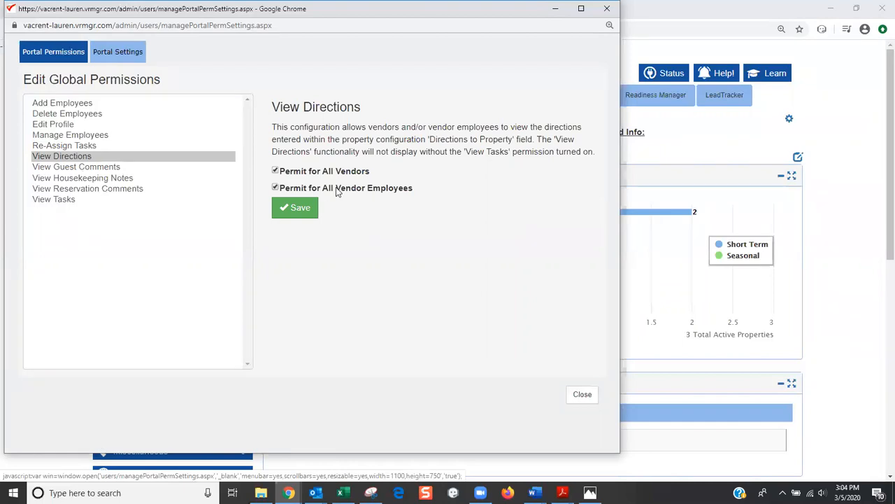
pyautogui.click(103, 168)
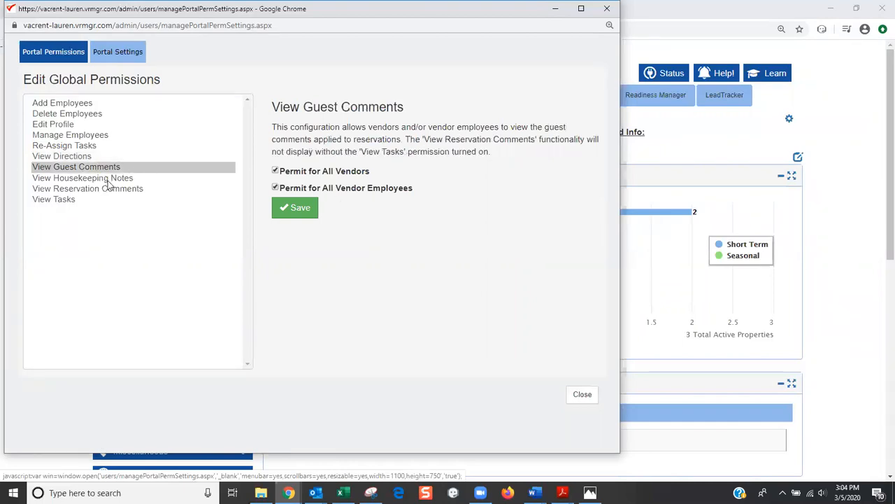
pyautogui.click(108, 180)
pyautogui.click(117, 192)
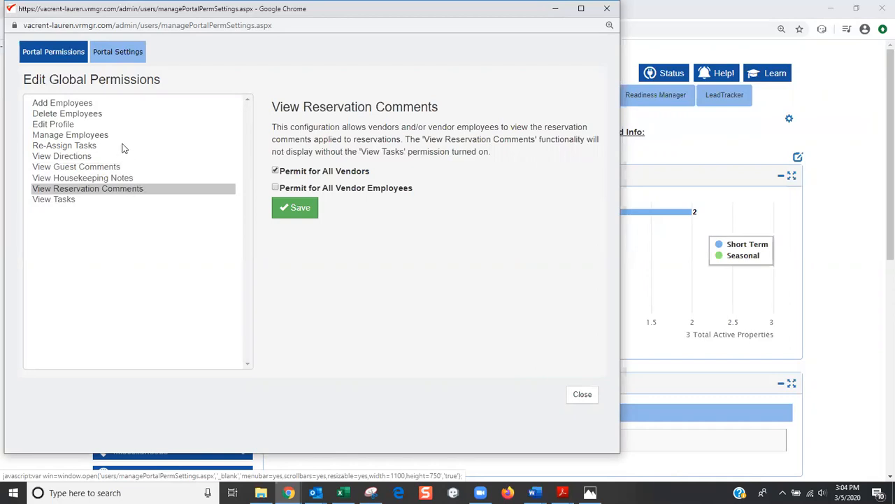
pyautogui.click(84, 105)
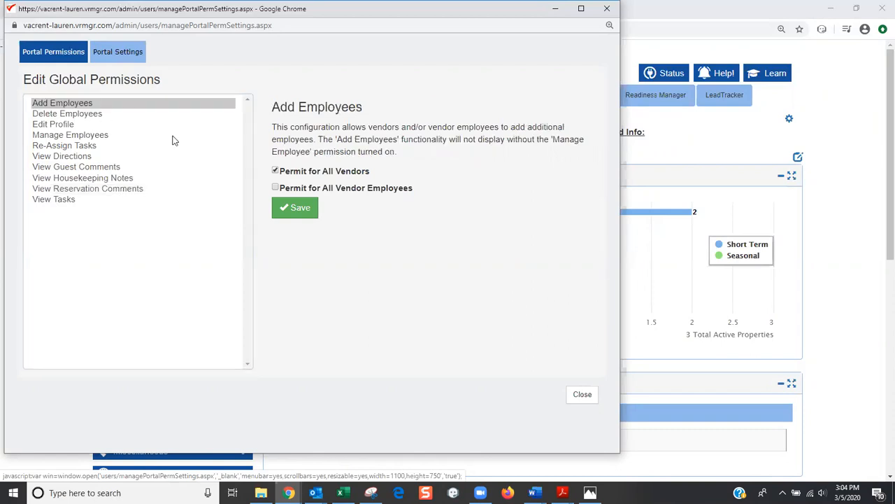
pyautogui.click(98, 116)
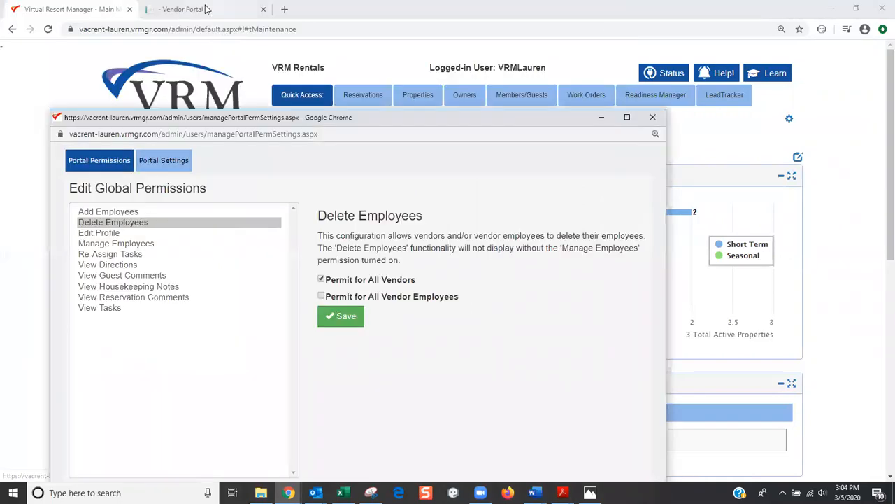
pyautogui.click(203, 10)
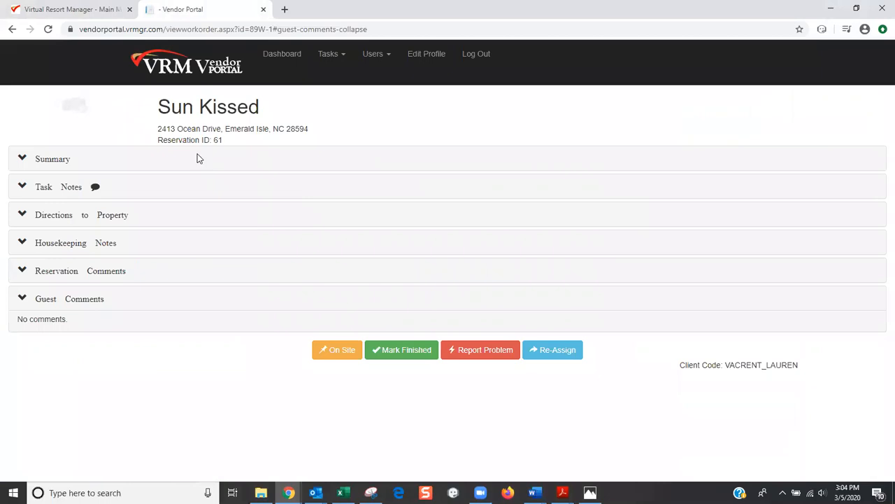
# From the portal dashboard, go to Users > Manage Users and start an Add Employee form
pyautogui.click(210, 77)
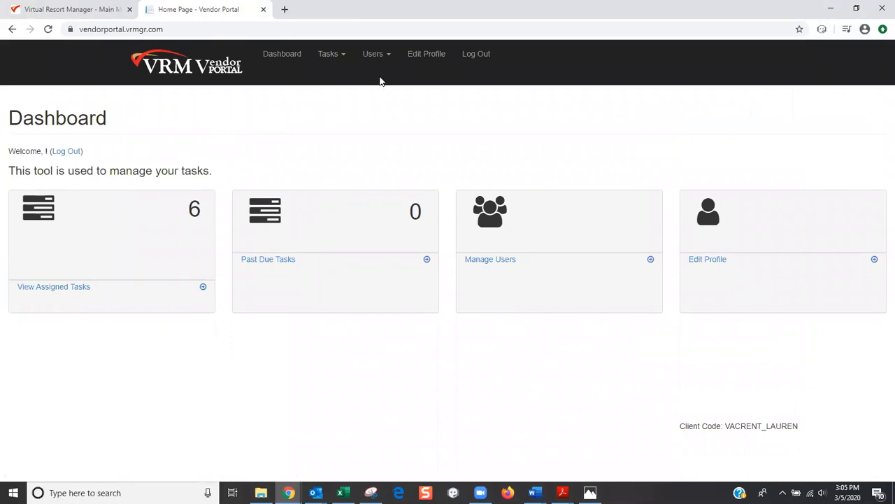
pyautogui.click(376, 58)
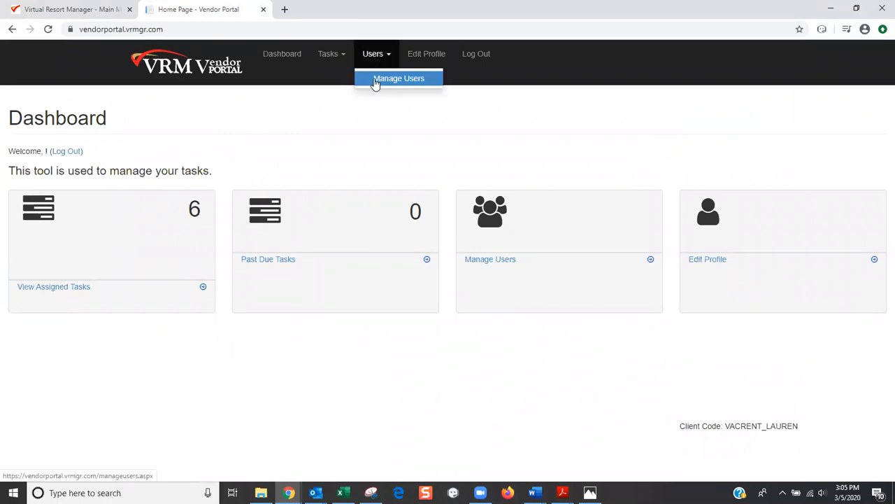
pyautogui.click(375, 80)
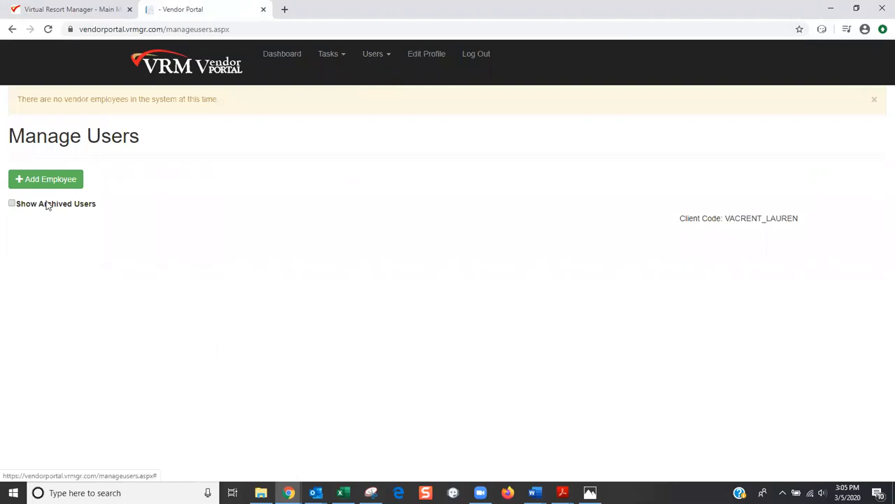
pyautogui.click(49, 180)
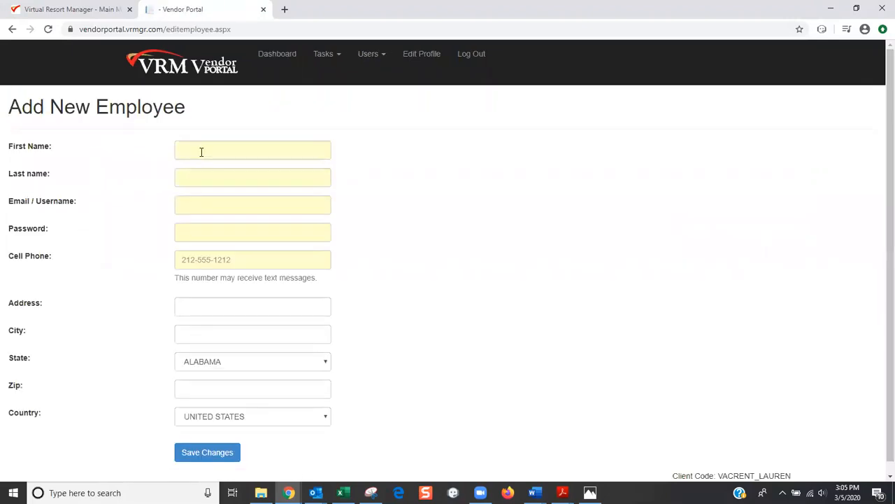
# Enter the new employee's first and last name, autofilled e-mail and a password, then save
pyautogui.click(201, 152)
pyautogui.write('Peter')
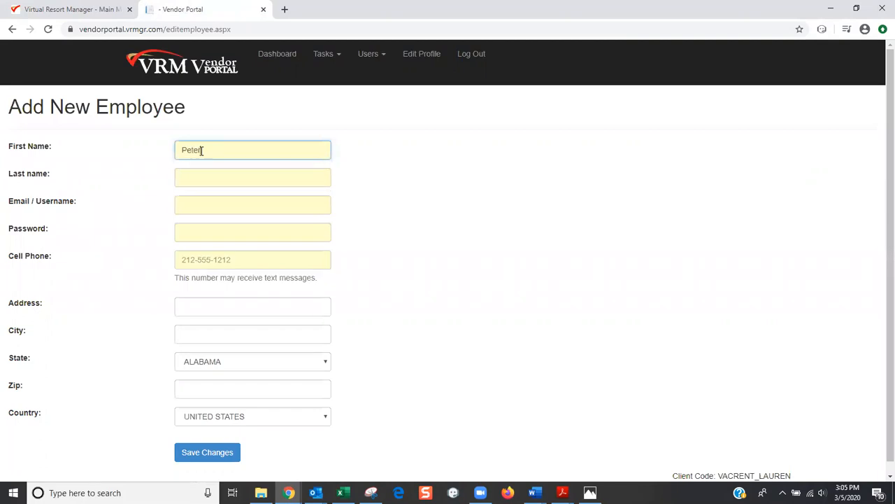
pyautogui.click(204, 181)
pyautogui.write('Brady')
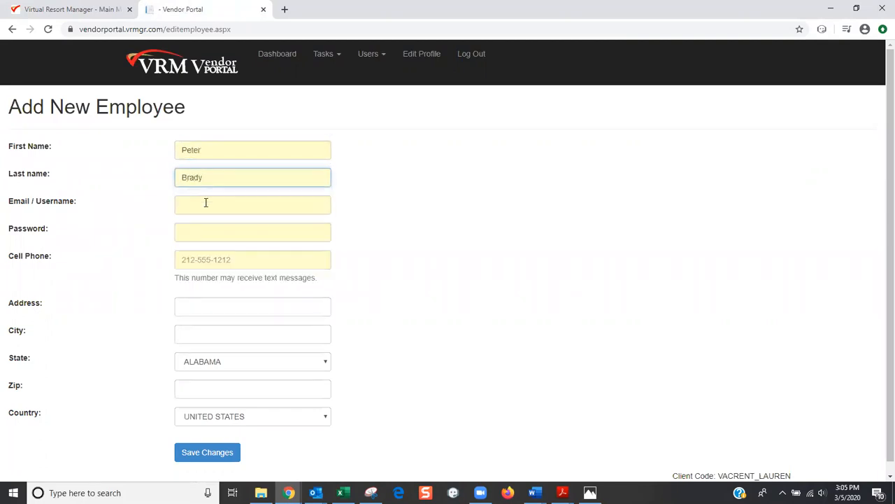
pyautogui.click(205, 202)
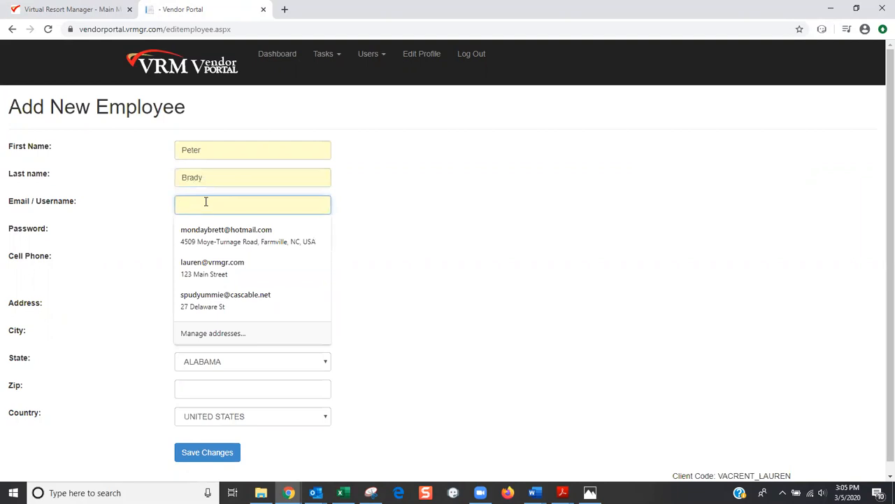
pyautogui.click(217, 264)
pyautogui.click(229, 228)
pyautogui.write('•••••')
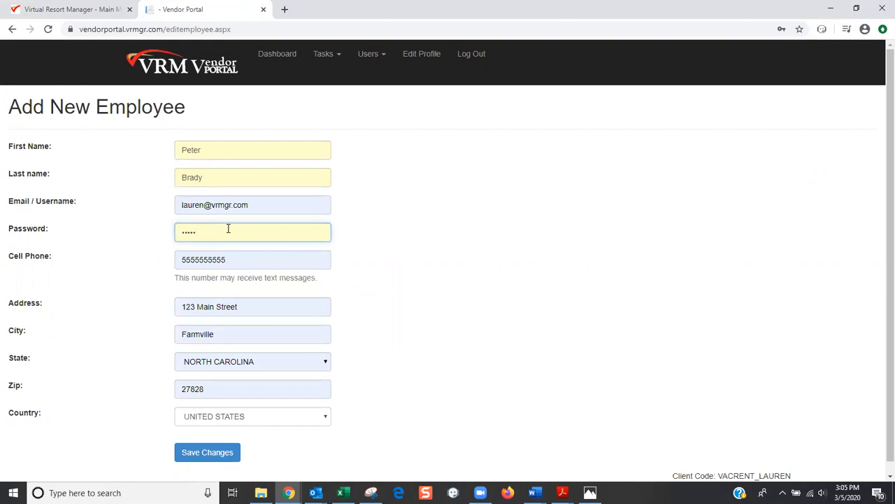
pyautogui.click(217, 453)
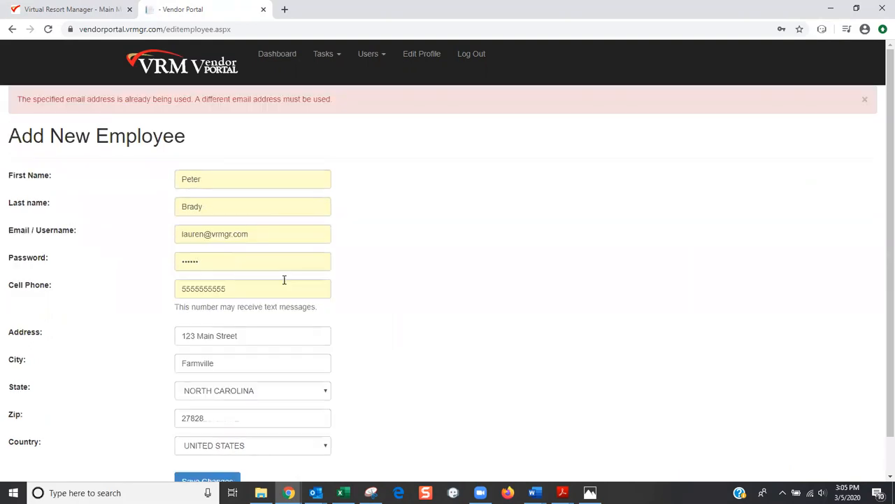
# Append 2 to the e-mail address so it is unique, and save the employee record
pyautogui.click(210, 235)
pyautogui.press('Escape')
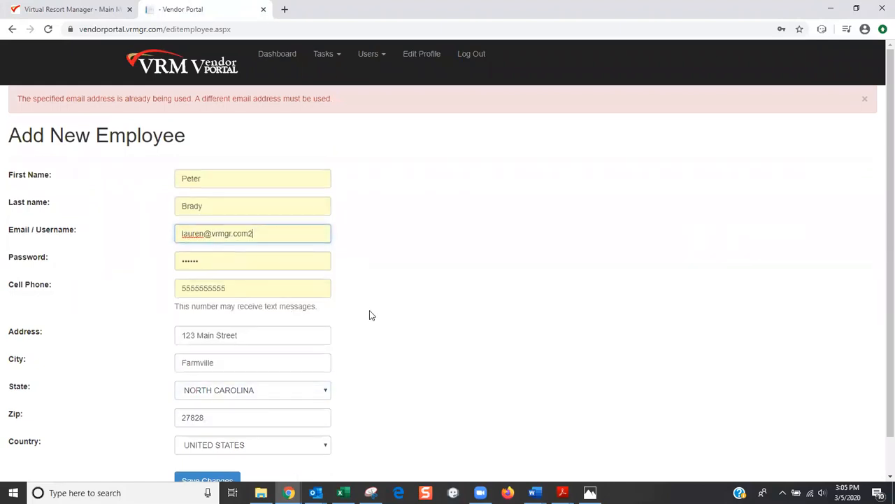
pyautogui.scroll(-1, 336, 342)
pyautogui.write('2')
pyautogui.click(222, 443)
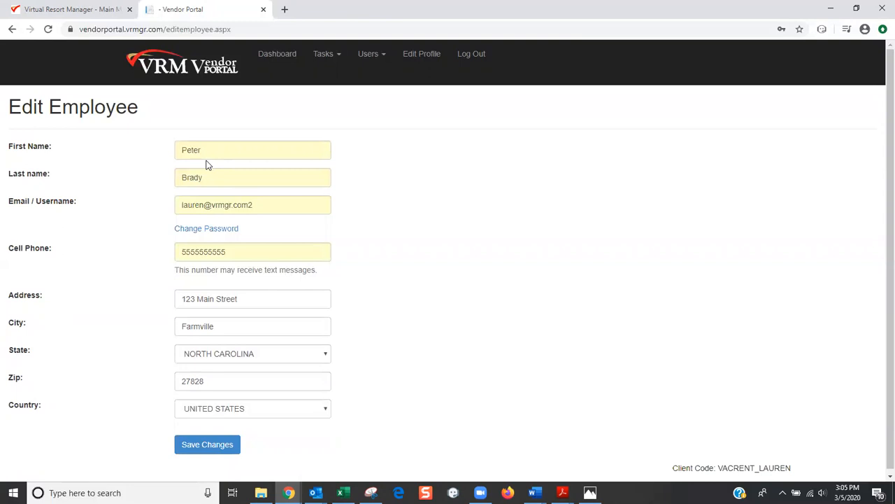
# Re-assign the Sun Kissed HK Task R-61 to the new employee, then open its work order
pyautogui.click(162, 70)
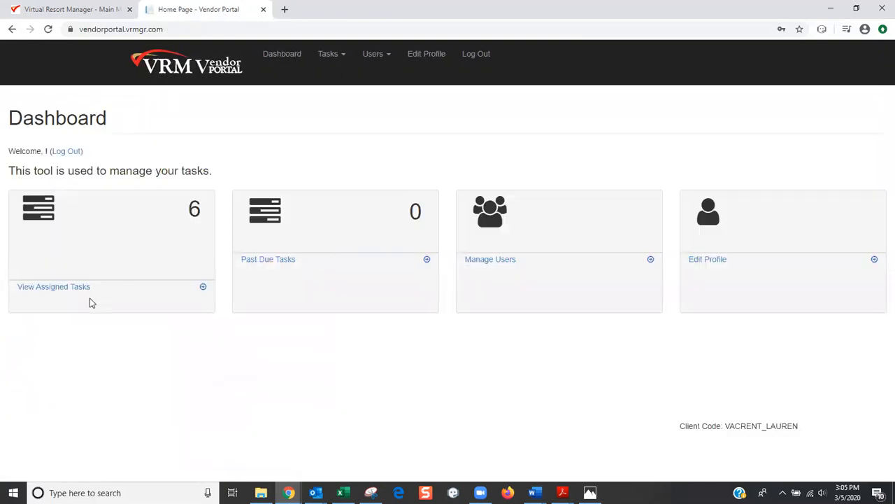
pyautogui.click(74, 288)
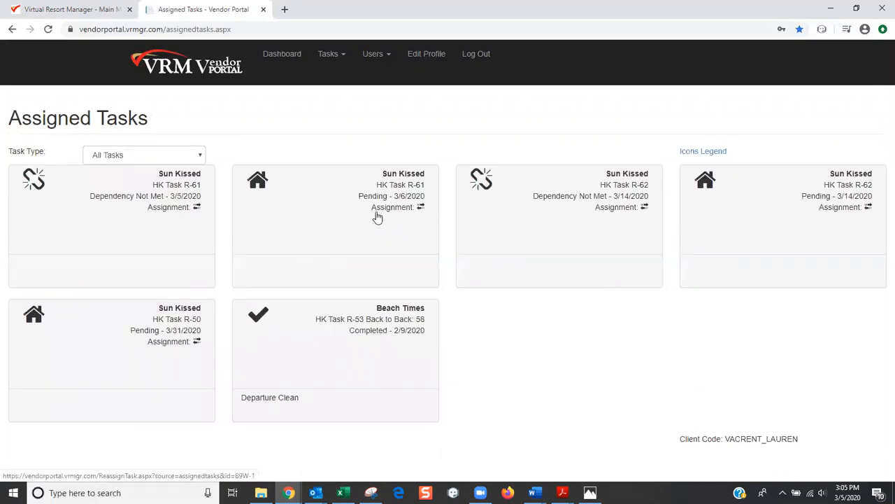
pyautogui.click(420, 209)
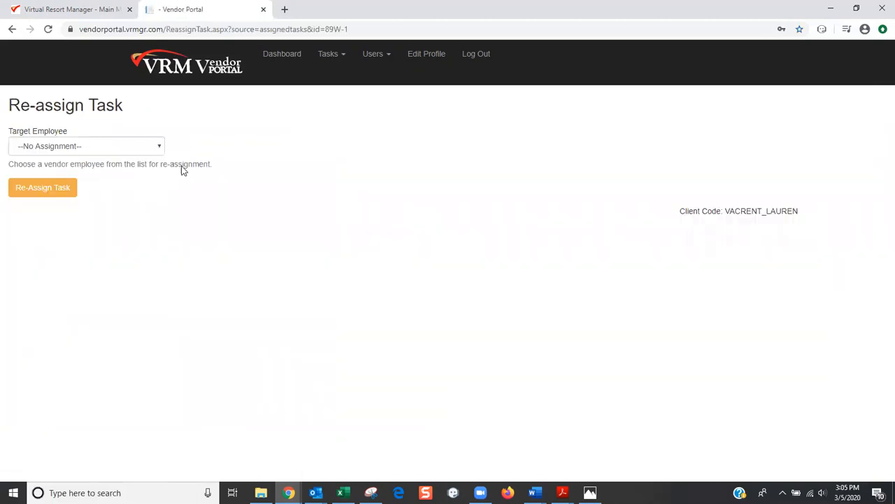
pyautogui.click(162, 147)
pyautogui.click(138, 168)
pyautogui.click(63, 187)
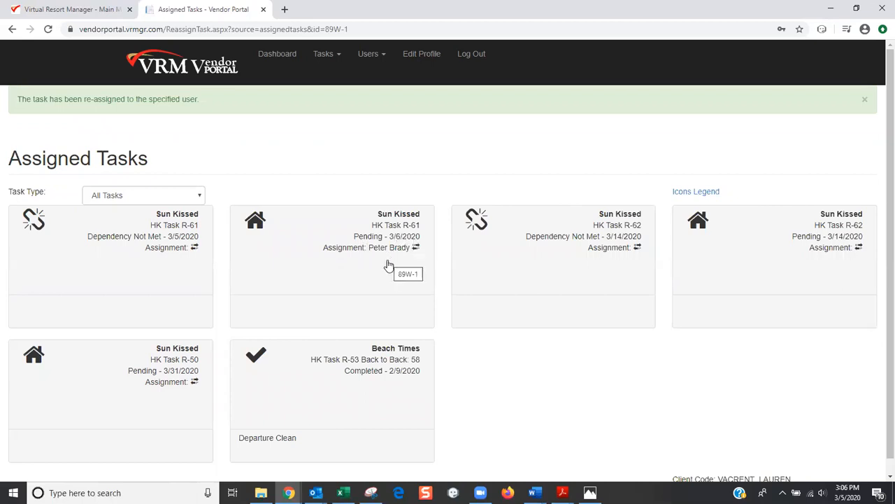
pyautogui.click(376, 319)
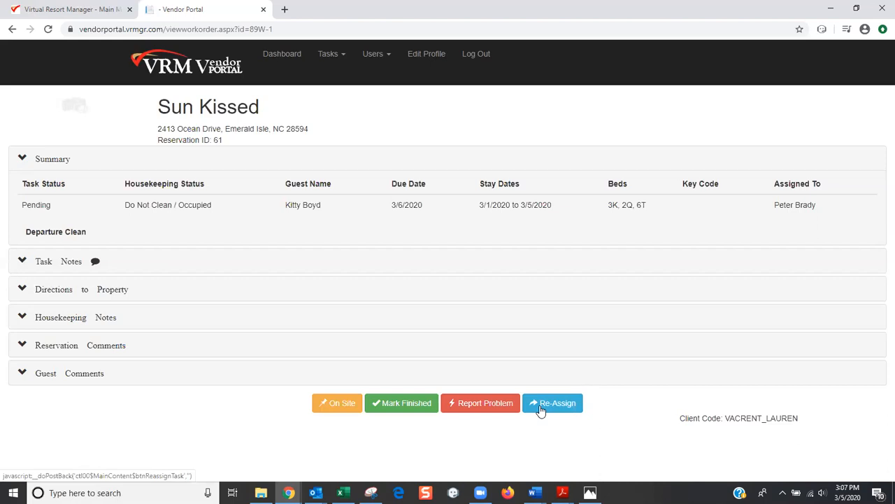
# Confirm the re-assignment of the Departure Clean work order and mark the vendor On Site
pyautogui.click(540, 410)
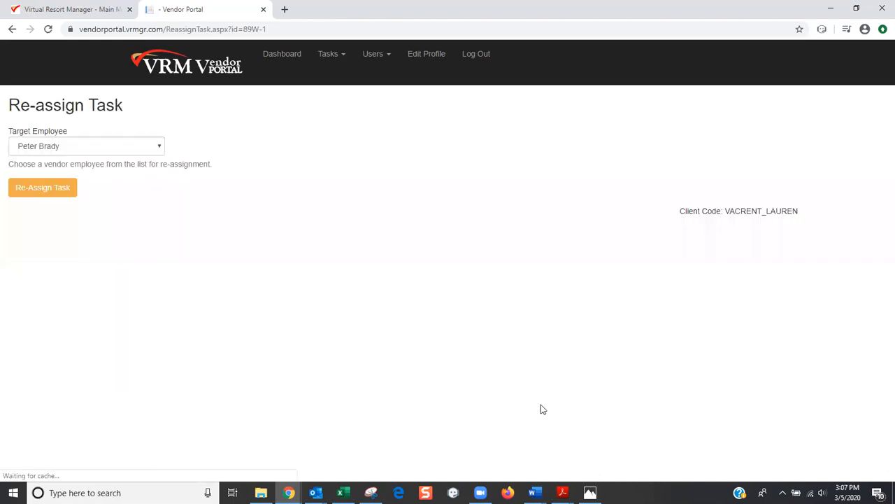
pyautogui.click(59, 191)
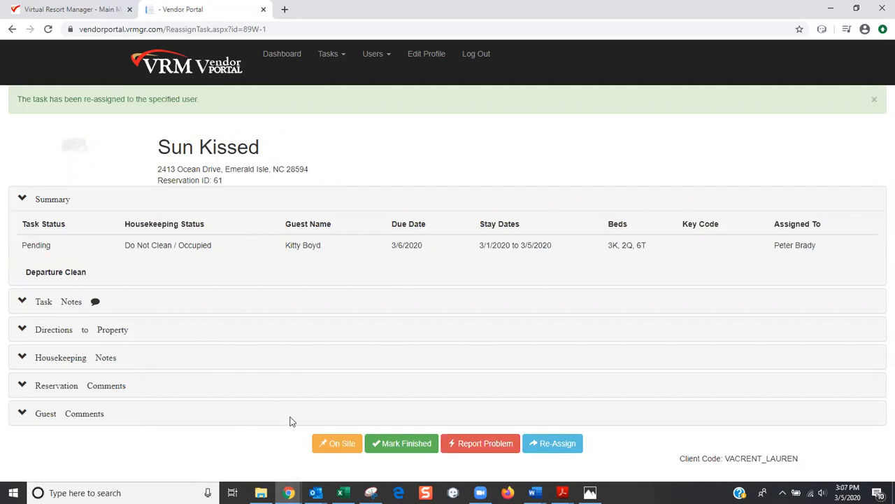
pyautogui.click(336, 444)
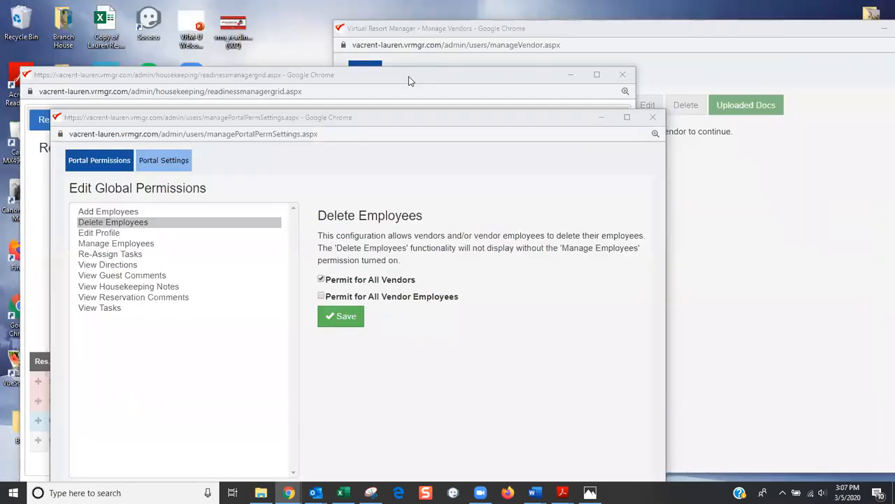
# Refresh and maximize Readiness Manager to confirm Departure Clean shows On Site, then return to the work order
pyautogui.click(408, 76)
pyautogui.click(552, 250)
pyautogui.moveTo(453, 78); pyautogui.dragTo(482, 44)
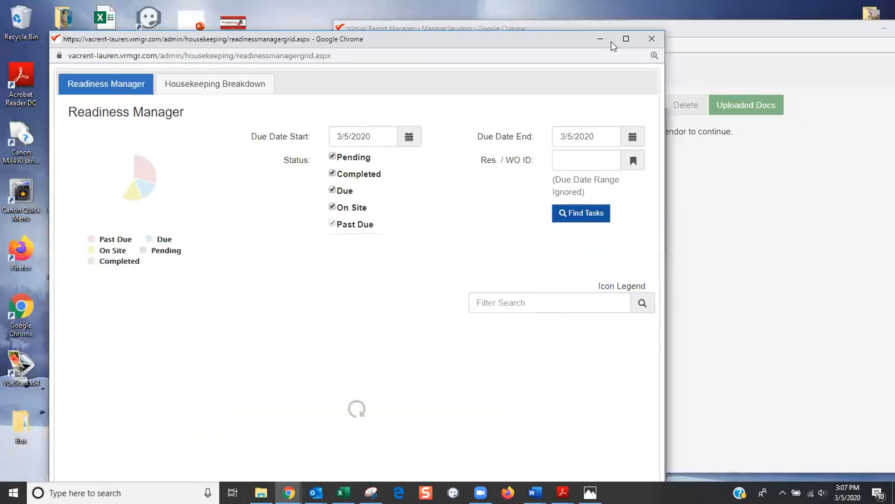
pyautogui.click(625, 39)
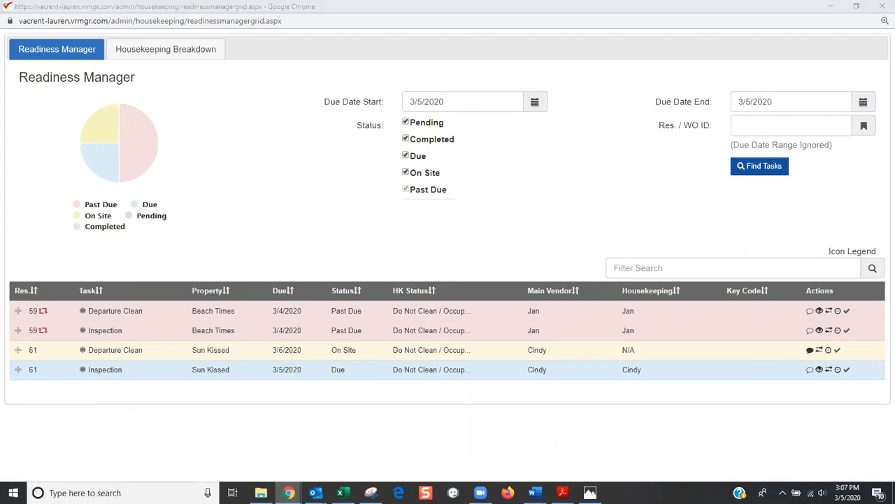
pyautogui.click(568, 61)
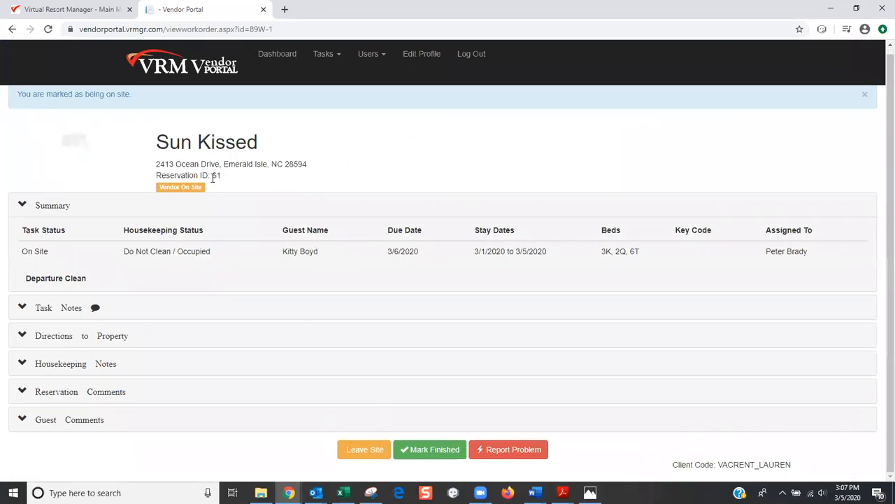
# Leave site and mark the Departure Clean finished, then check R-61 shows Completed - 3/6/2020
pyautogui.click(363, 451)
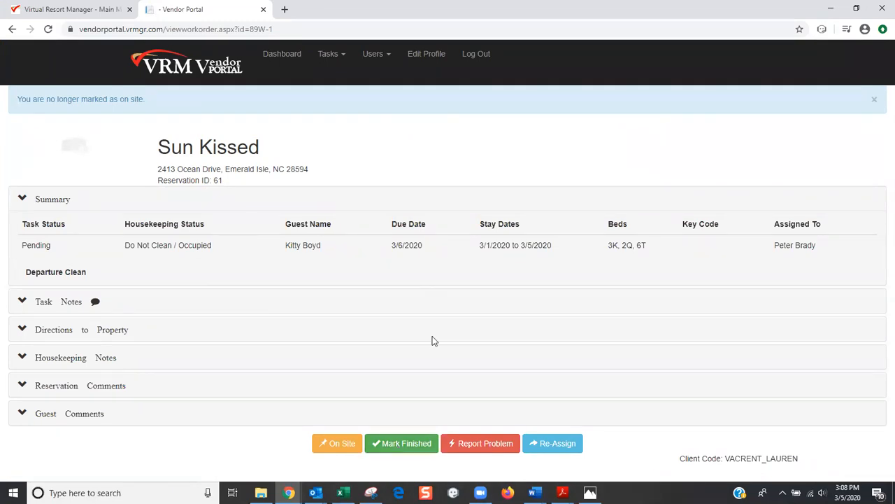
pyautogui.click(404, 445)
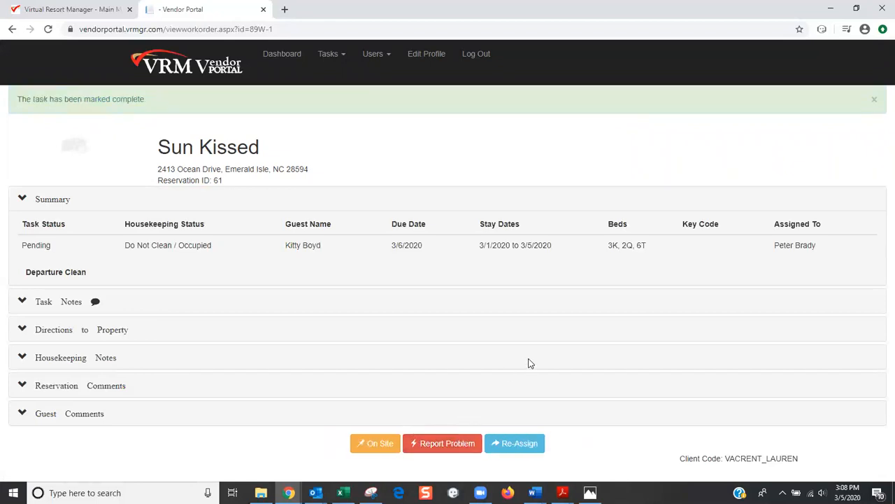
pyautogui.click(171, 73)
pyautogui.click(79, 287)
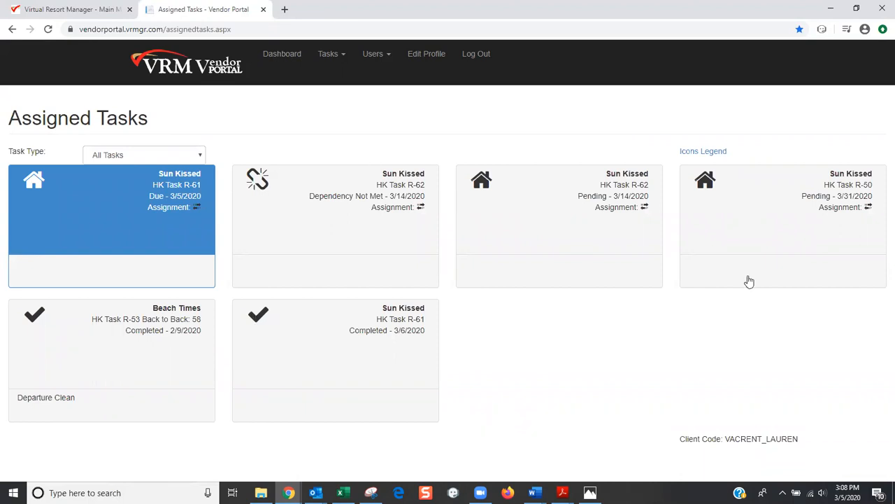
pyautogui.click(288, 493)
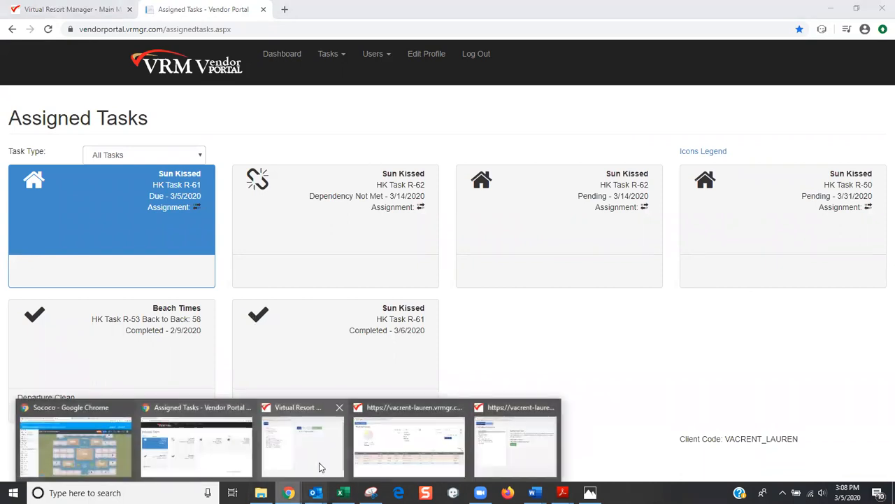
pyautogui.click(410, 441)
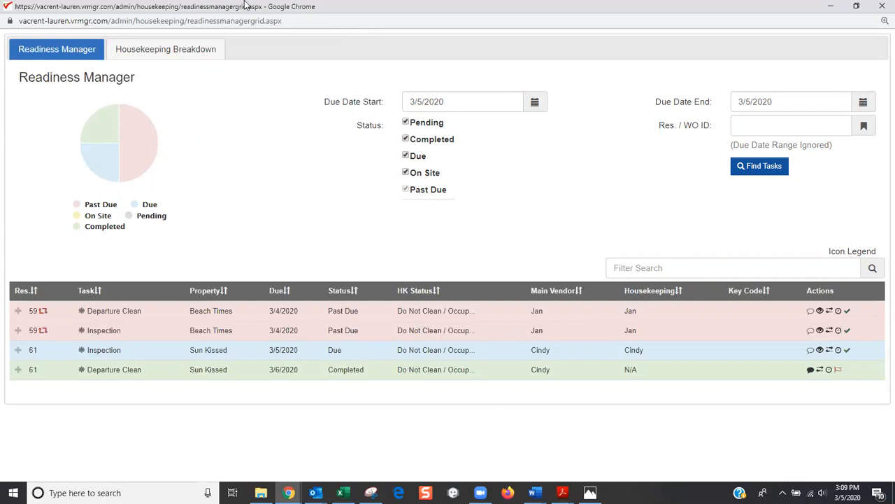
pyautogui.click(831, 7)
pyautogui.click(288, 11)
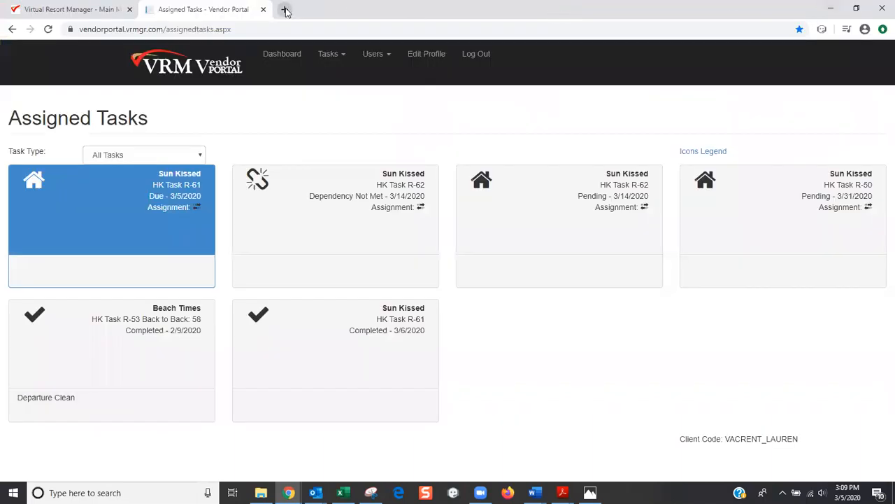
# Load the WorkEtc - Dashboard bookmark and go to Documents > Knowledge Base
pyautogui.click(137, 50)
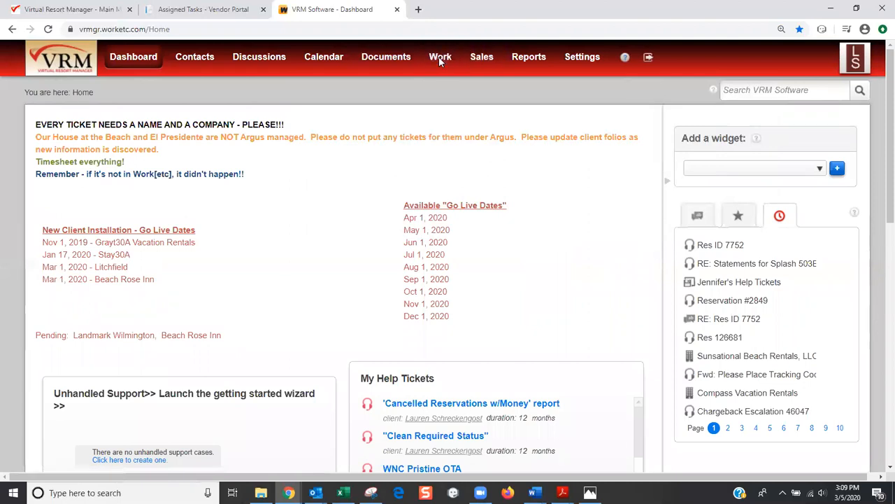
pyautogui.moveTo(440, 61)
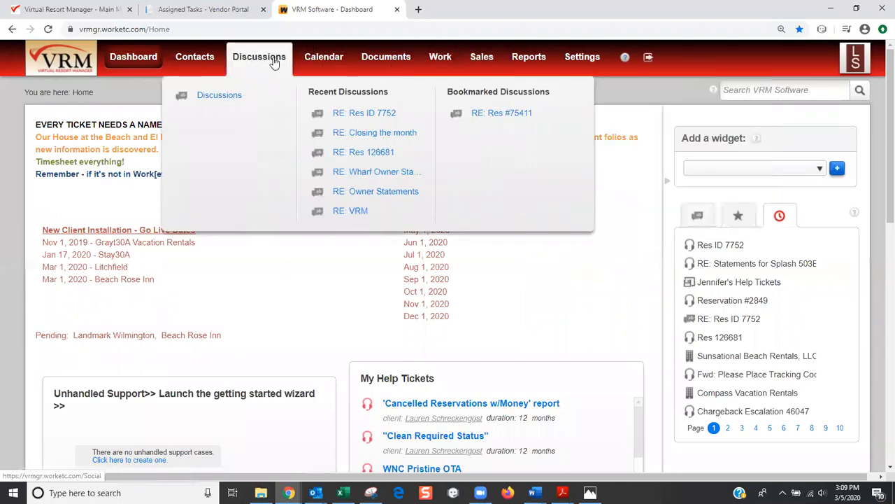
pyautogui.moveTo(208, 59)
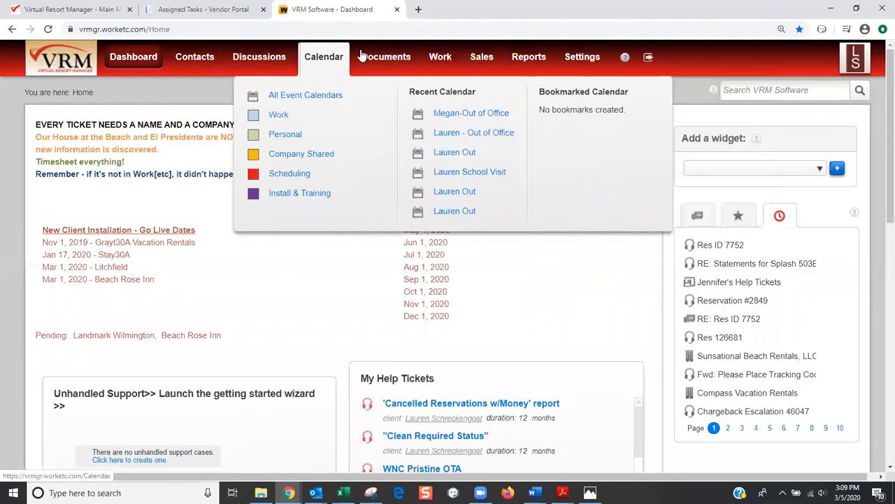
pyautogui.click(354, 120)
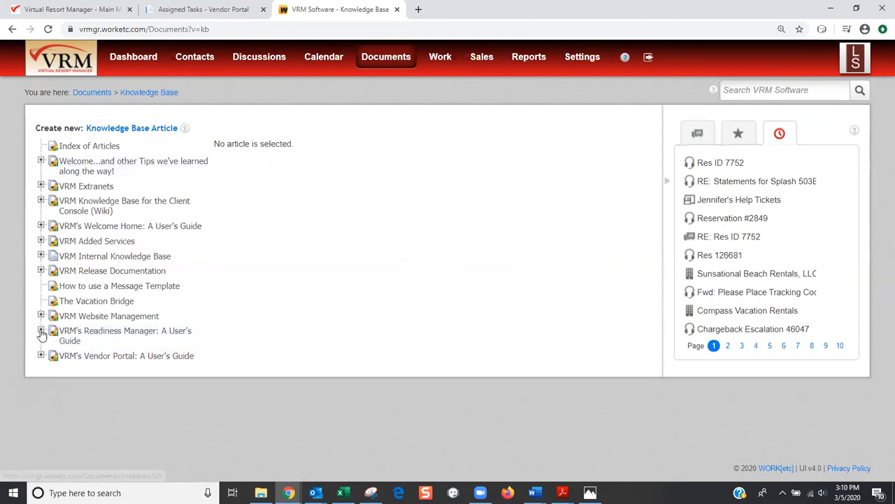
# Expand VRM's Readiness Manager: A User's Guide and VRM's Vendor Portal: A User's Guide
pyautogui.click(42, 332)
pyautogui.scroll(-2, 112, 346)
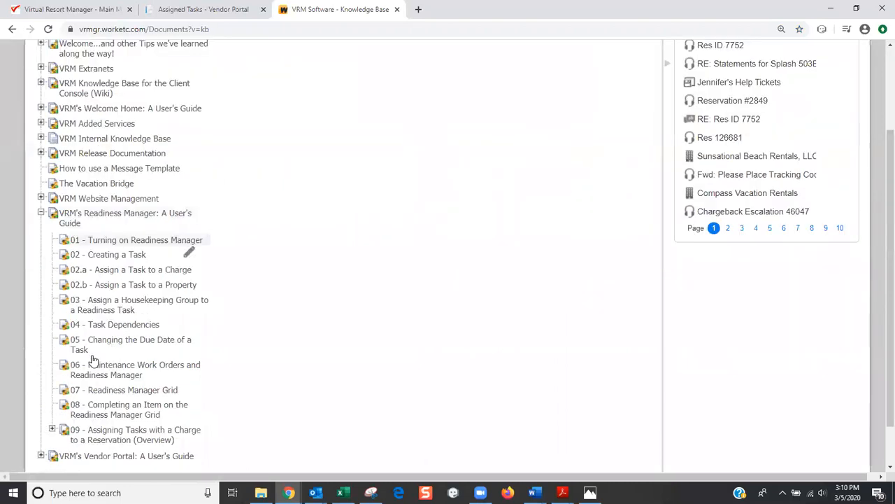
pyautogui.scroll(-1, 70, 385)
pyautogui.click(40, 407)
pyautogui.scroll(-2, 168, 328)
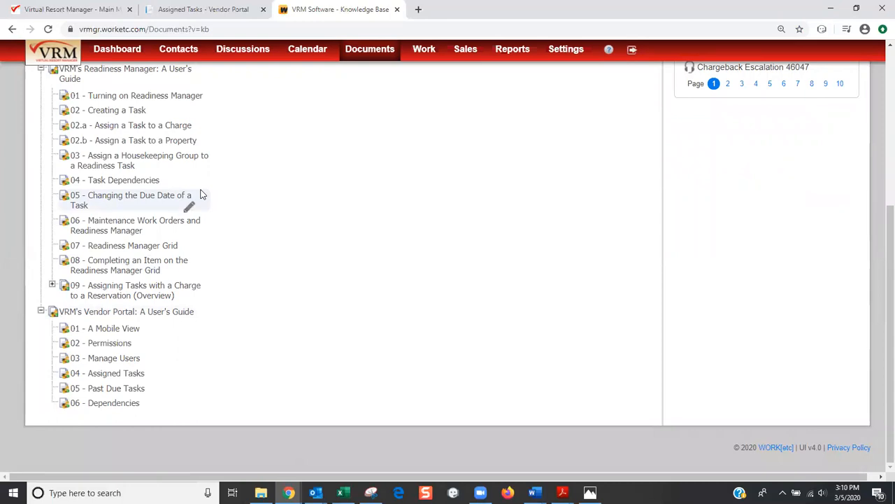
pyautogui.scroll(5, 352, 243)
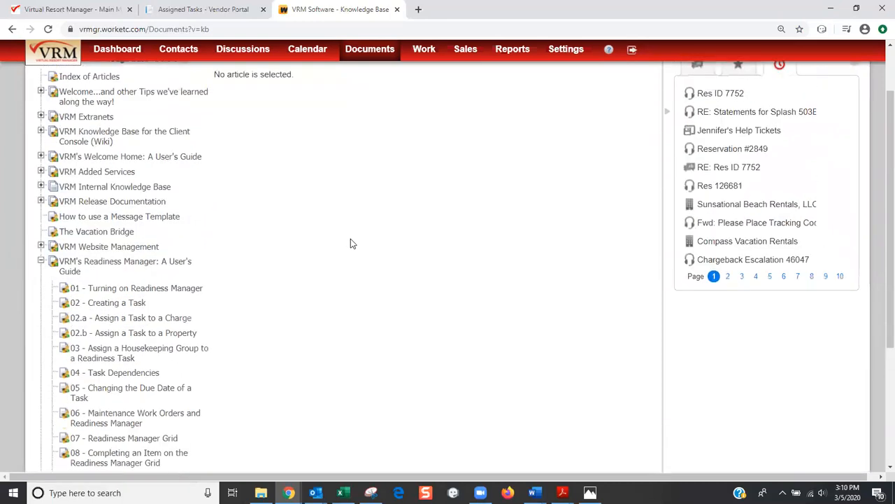